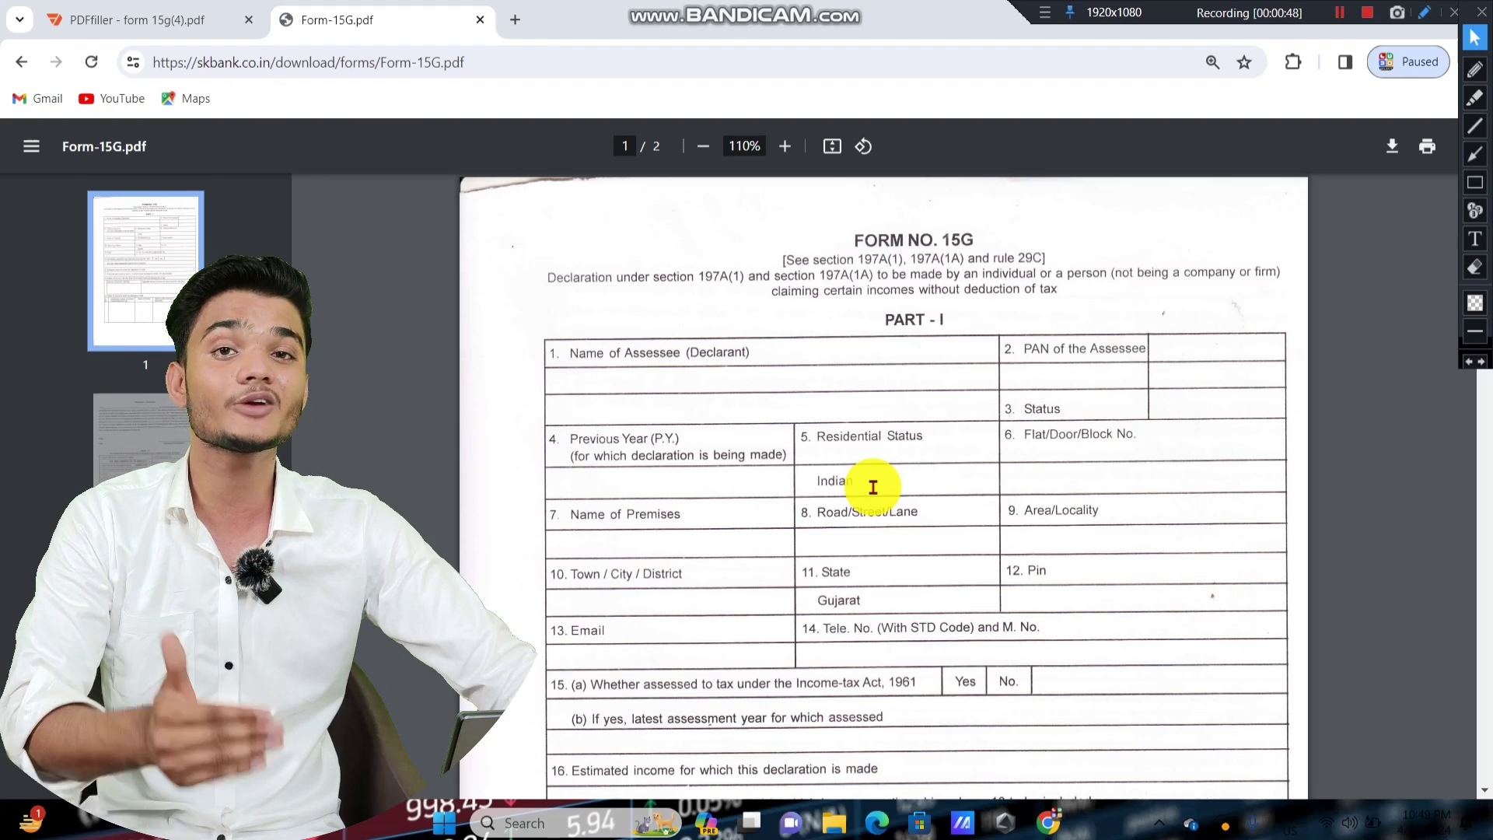
Switch to the Chrome tab where form 15g(4) is open in the DocHub editor.
{"action": "left_click", "coordinate": [164, 17]}
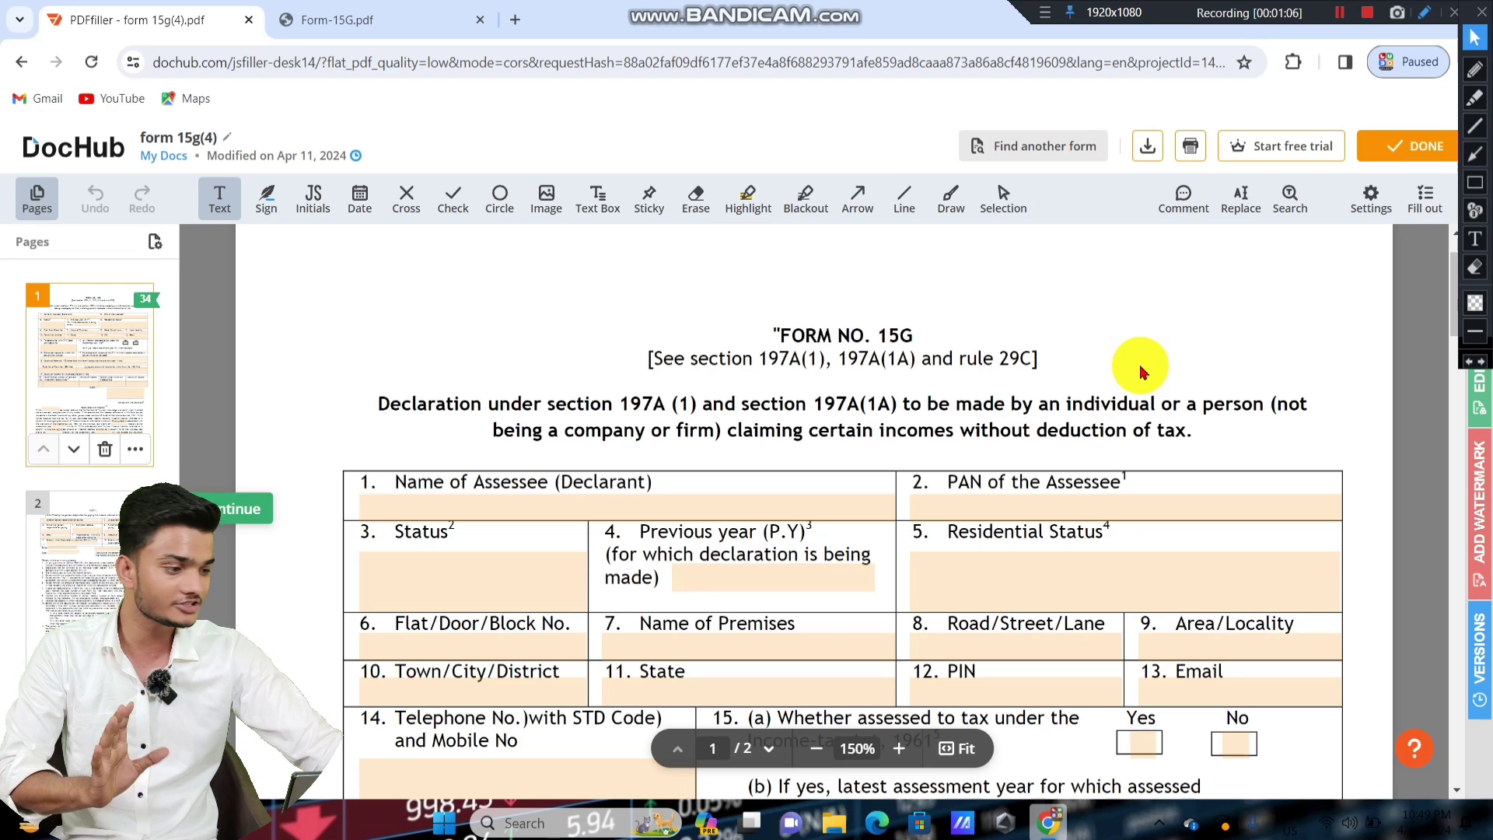
Fill field 1, Name of Assessee (Declarant), with the declarant's full name.
{"action": "left_click", "coordinate": [1475, 182]}
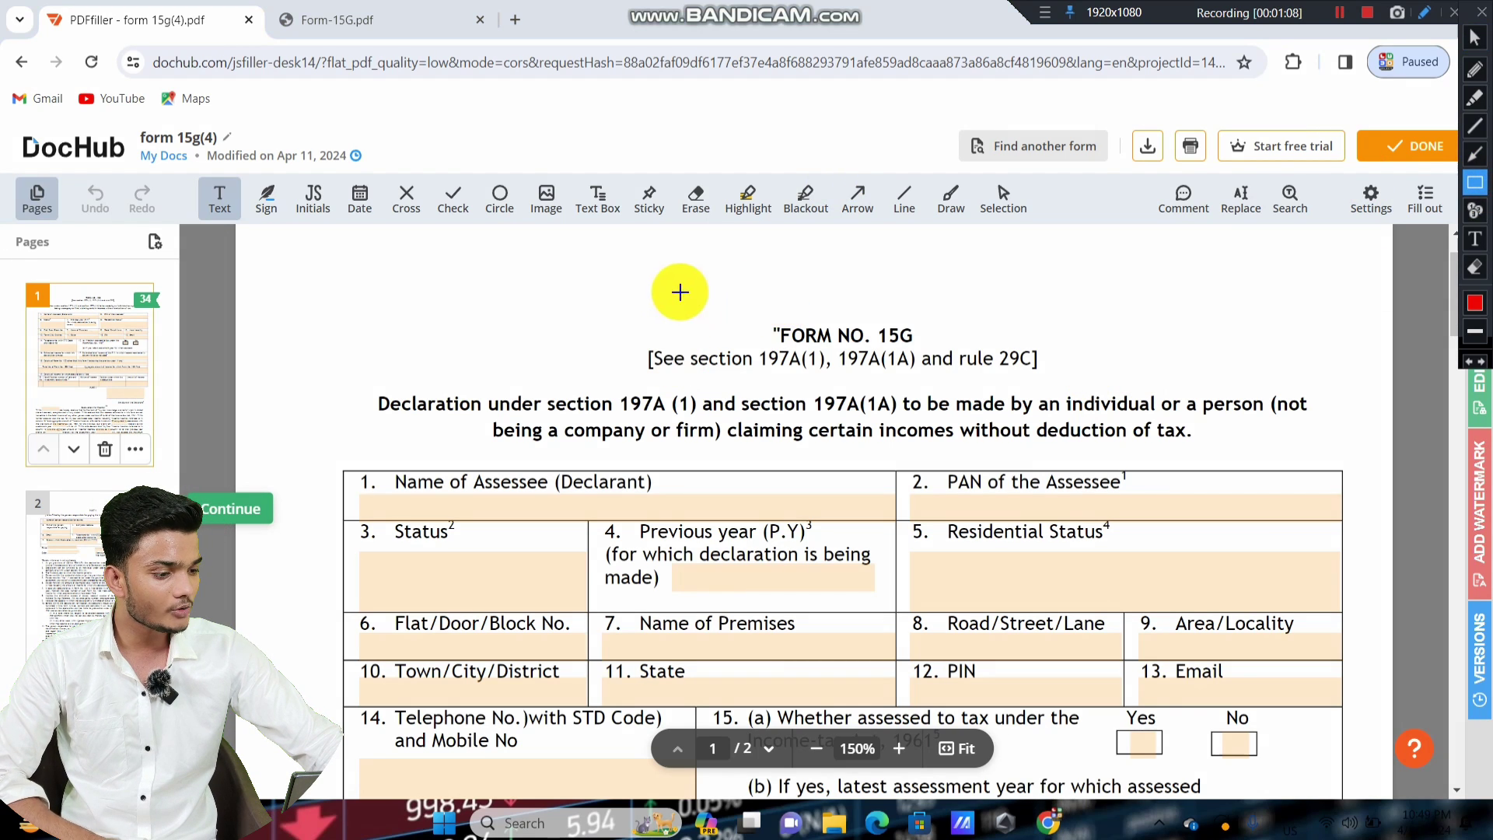
{"action": "mouse_move", "coordinate": [650, 287]}
{"action": "left_mouse_down"}
{"action": "mouse_move", "coordinate": [1060, 406]}
{"action": "mouse_move", "coordinate": [1095, 389]}
{"action": "mouse_move", "coordinate": [1093, 369]}
{"action": "left_mouse_up"}
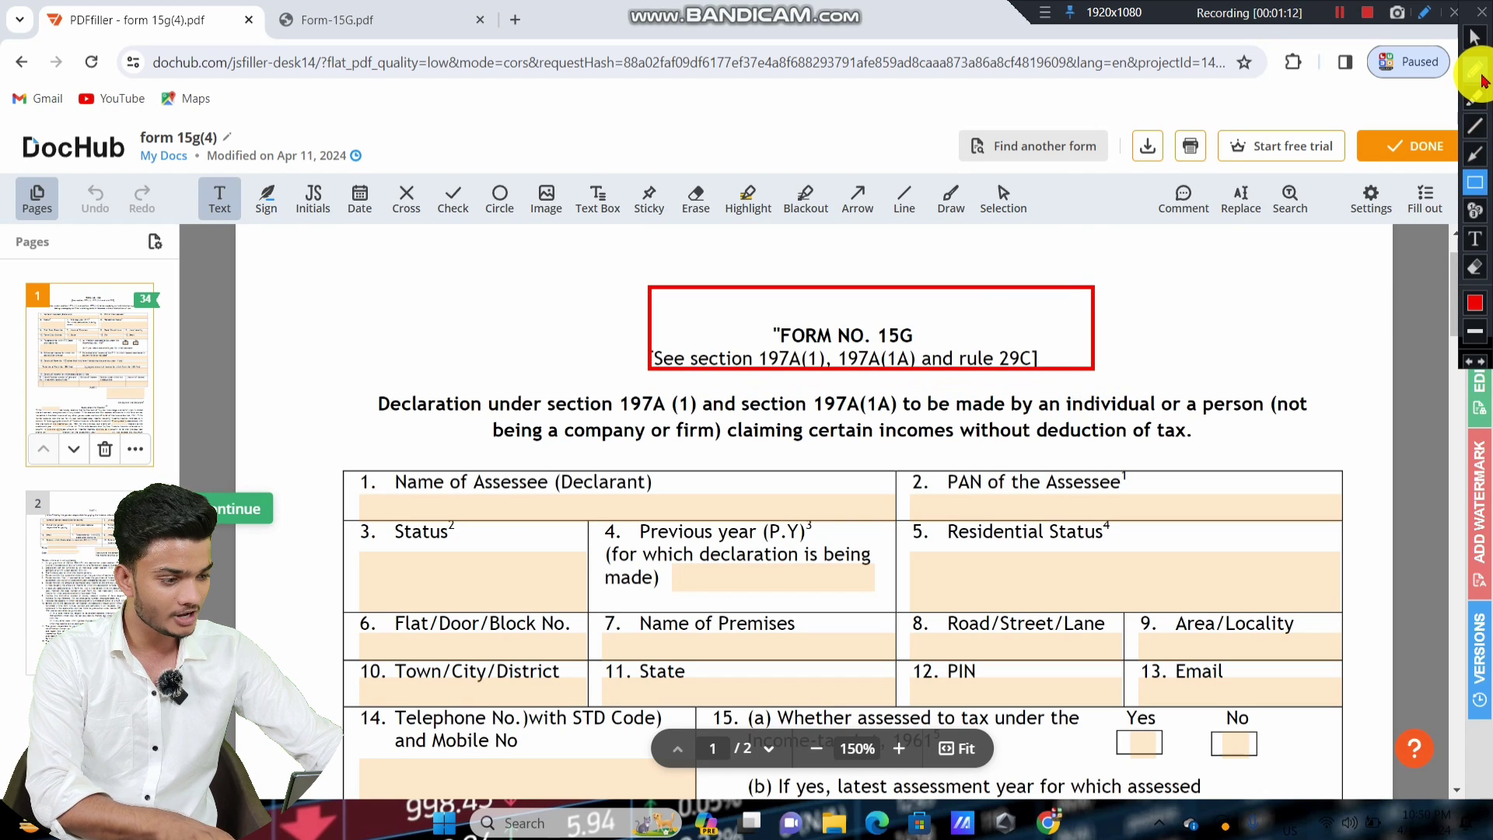
{"action": "left_click", "coordinate": [1475, 37]}
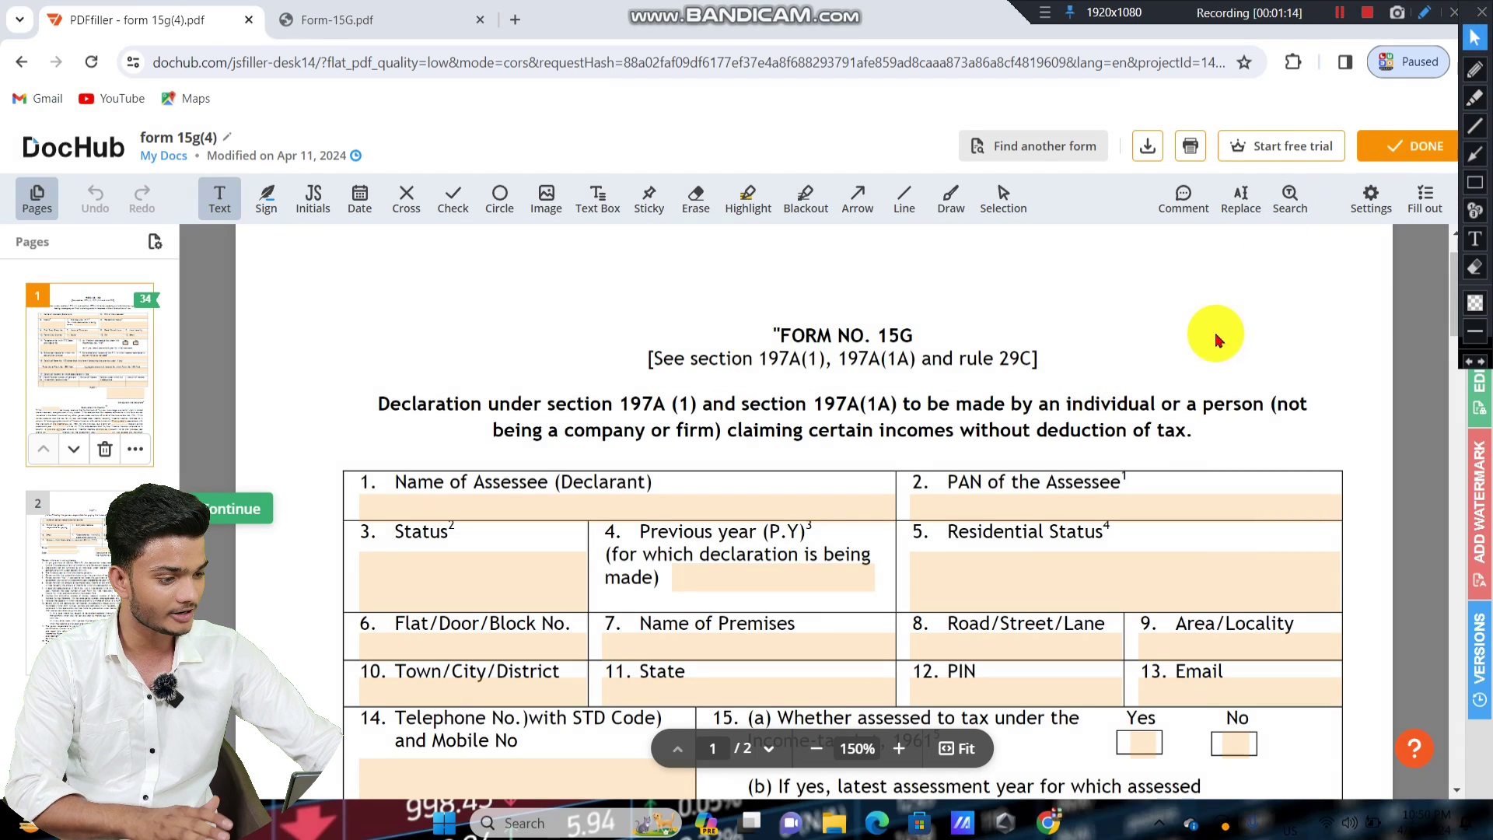
{"action": "scroll", "coordinate": [1217, 340], "scroll_direction": "down", "scroll_amount": 2}
{"action": "scroll", "coordinate": [1221, 331], "scroll_direction": "up", "scroll_amount": 1}
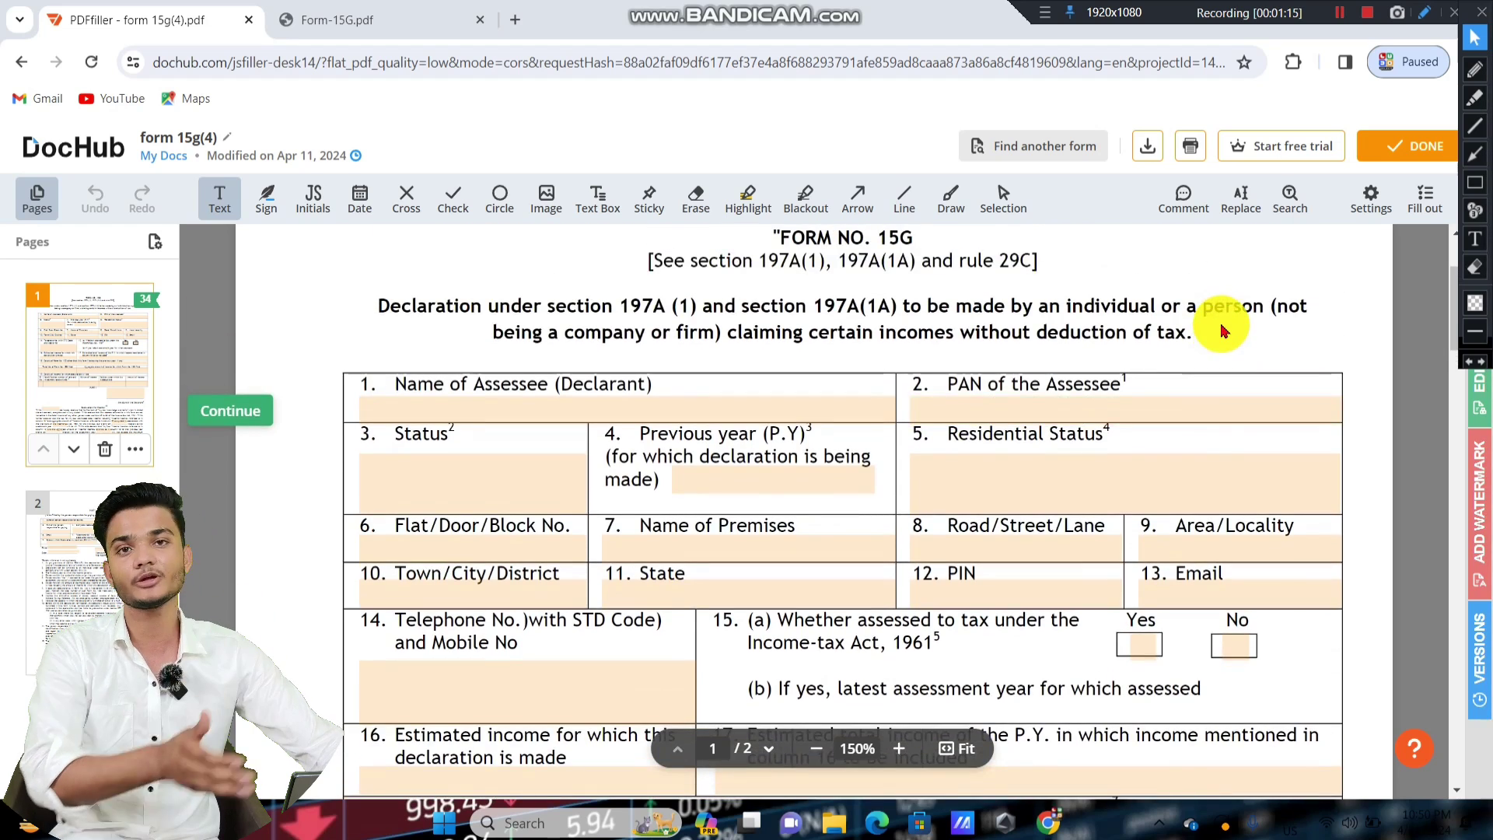
{"action": "scroll", "coordinate": [1221, 331], "scroll_direction": "down", "scroll_amount": 1}
{"action": "left_click", "coordinate": [1475, 182]}
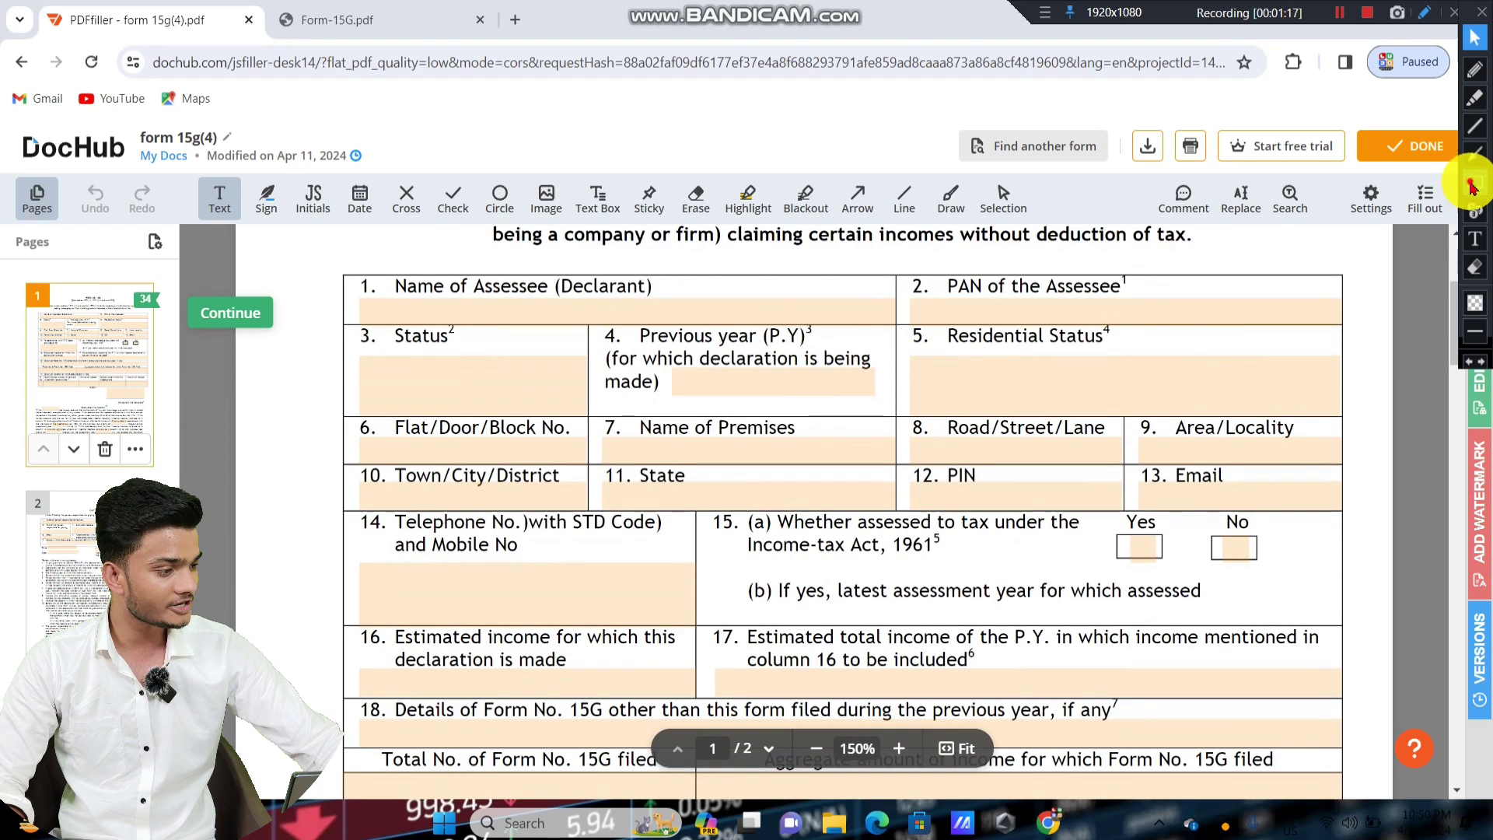
{"action": "left_click_drag", "start_coordinate": [329, 256], "coordinate": [694, 325]}
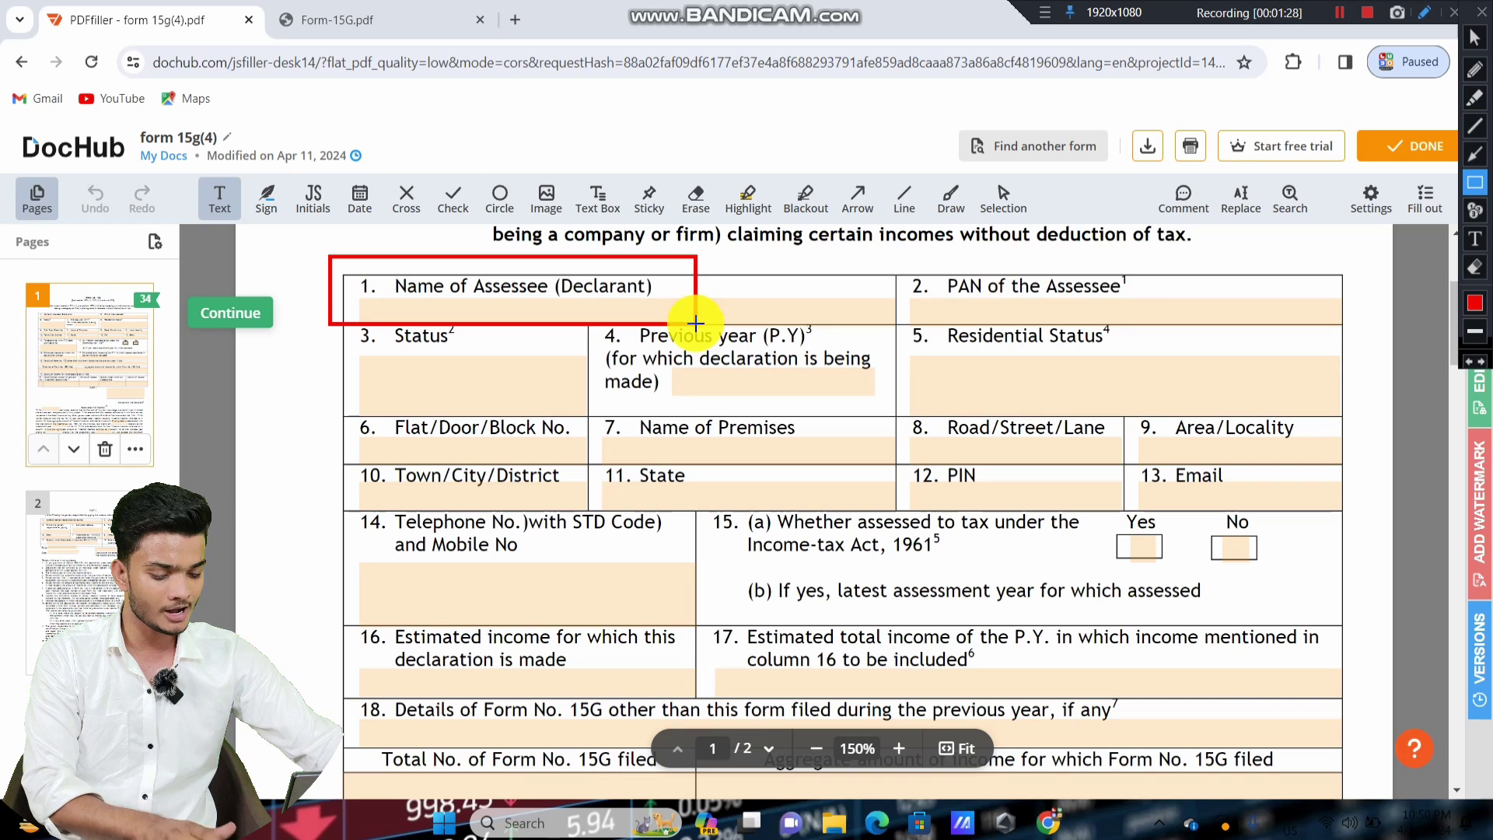
{"action": "left_click", "coordinate": [1474, 36]}
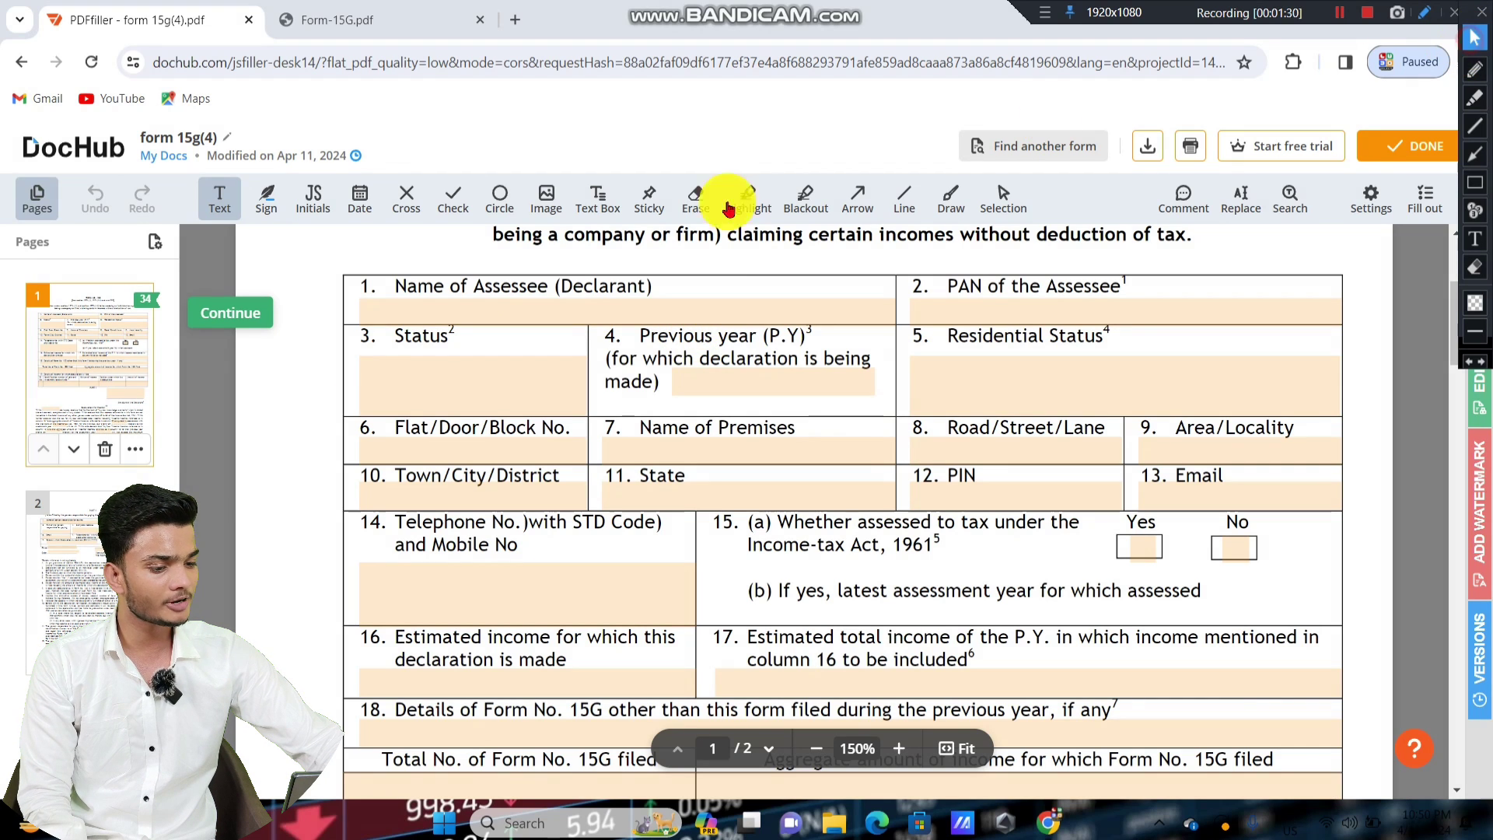
{"action": "left_click", "coordinate": [485, 310]}
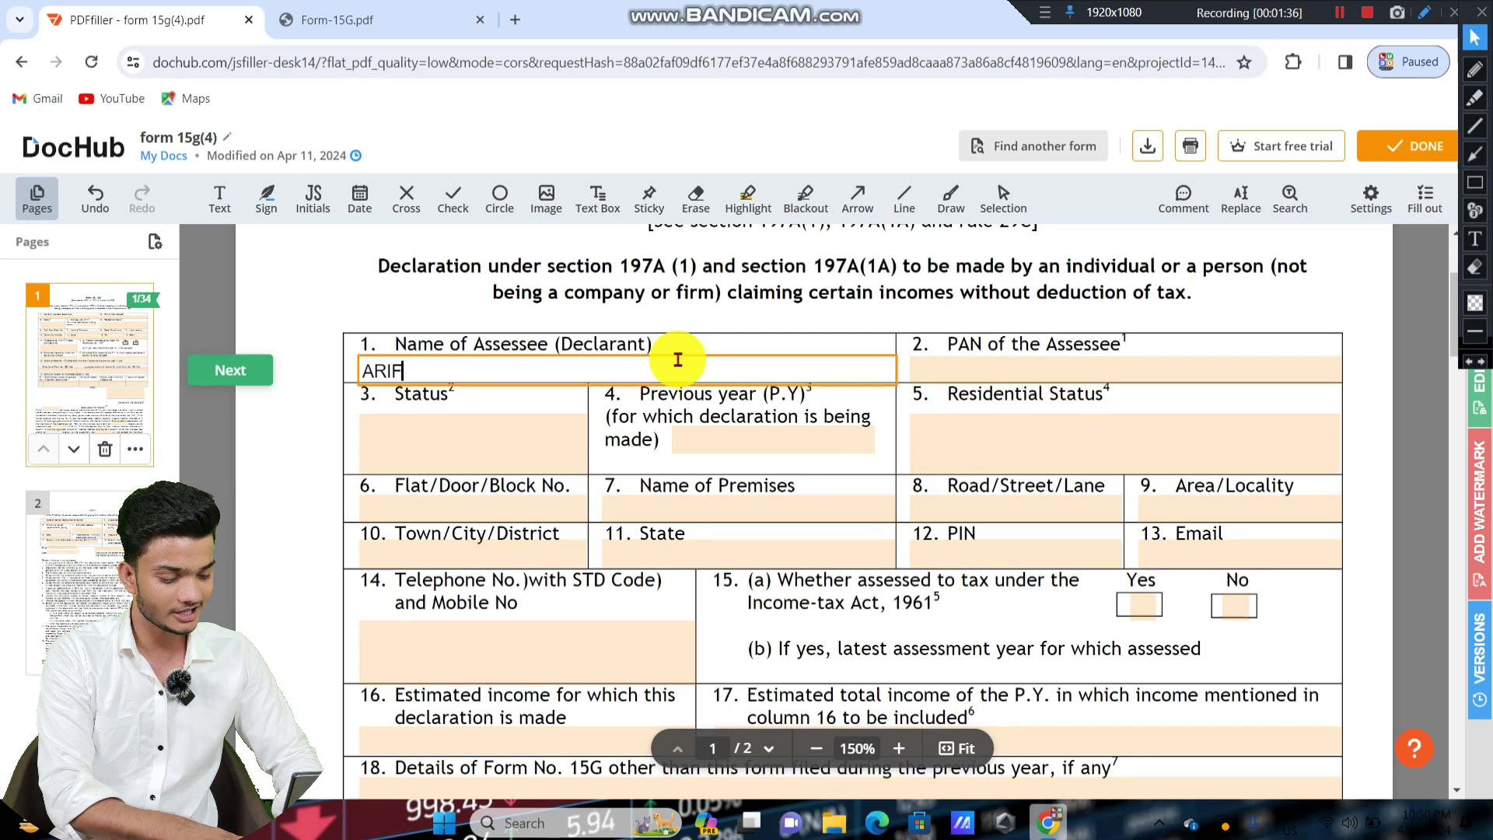
Enter the assessee's PAN in field 2, correcting the mistyped characters.
{"action": "left_click", "coordinate": [400, 260]}
{"action": "left_click", "coordinate": [351, 356]}
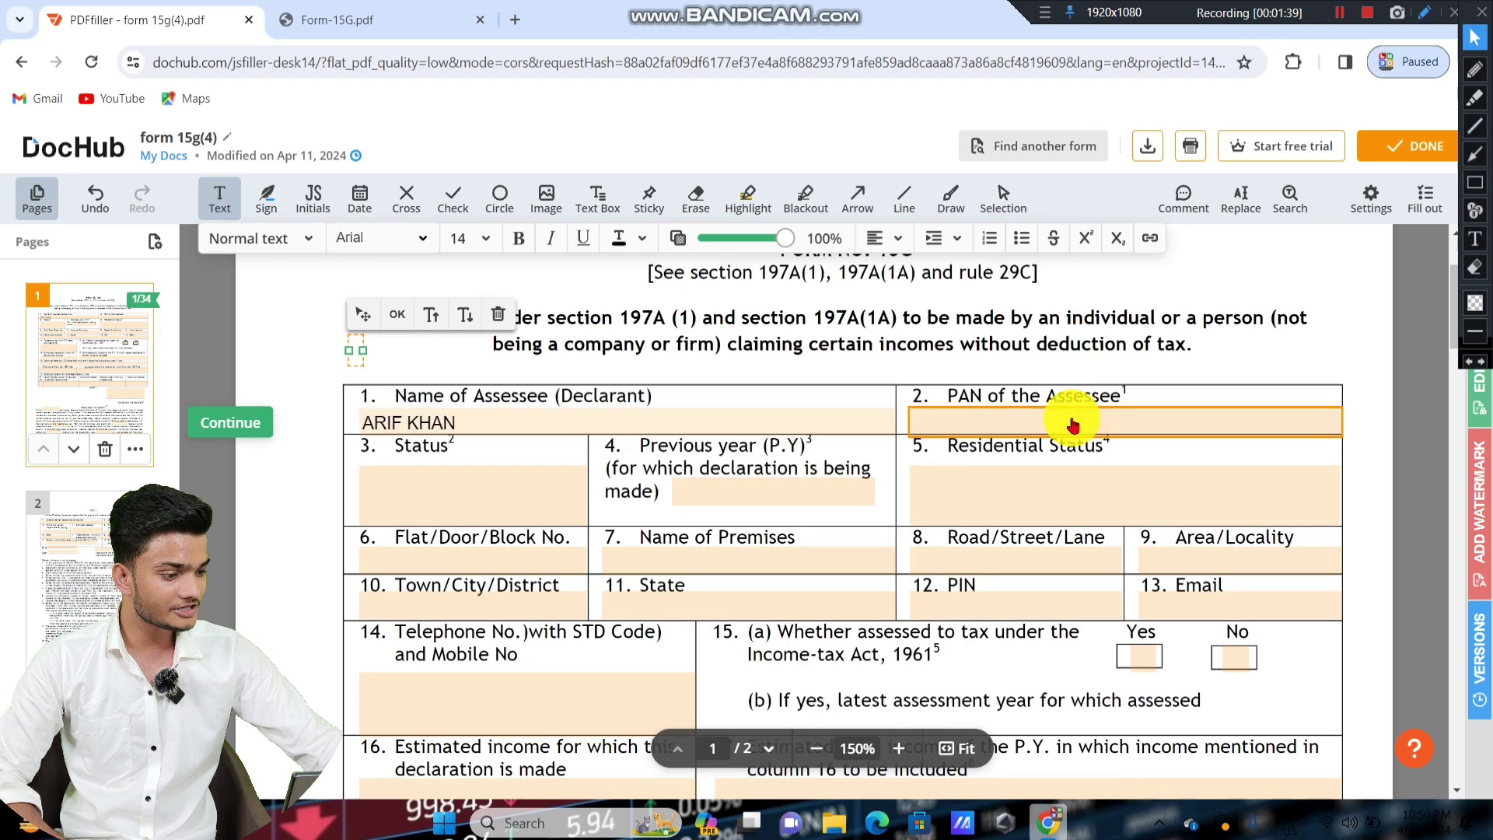
{"action": "left_click", "coordinate": [1473, 185]}
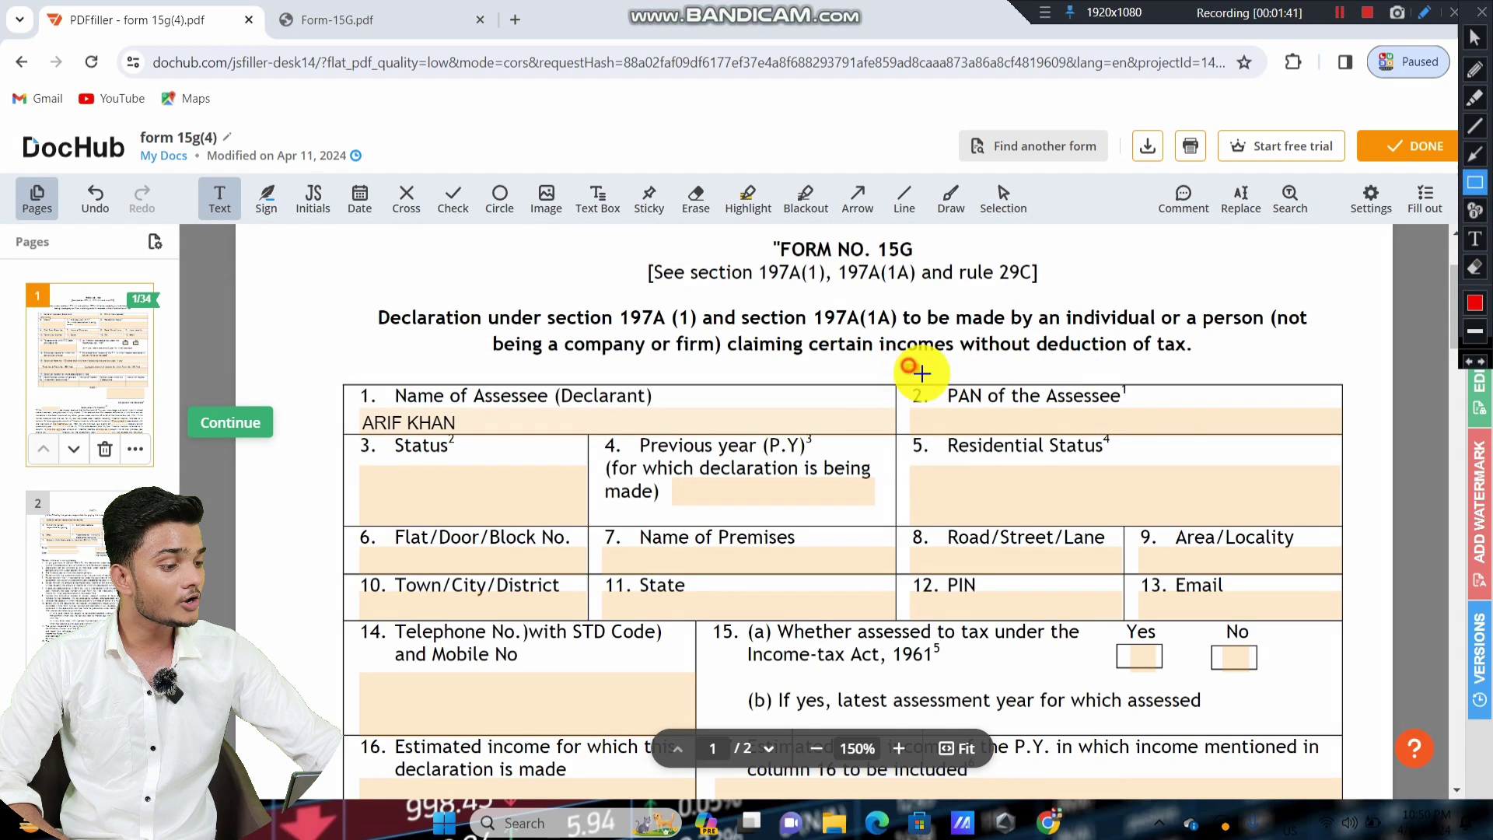
{"action": "left_click_drag", "start_coordinate": [906, 366], "coordinate": [1168, 430]}
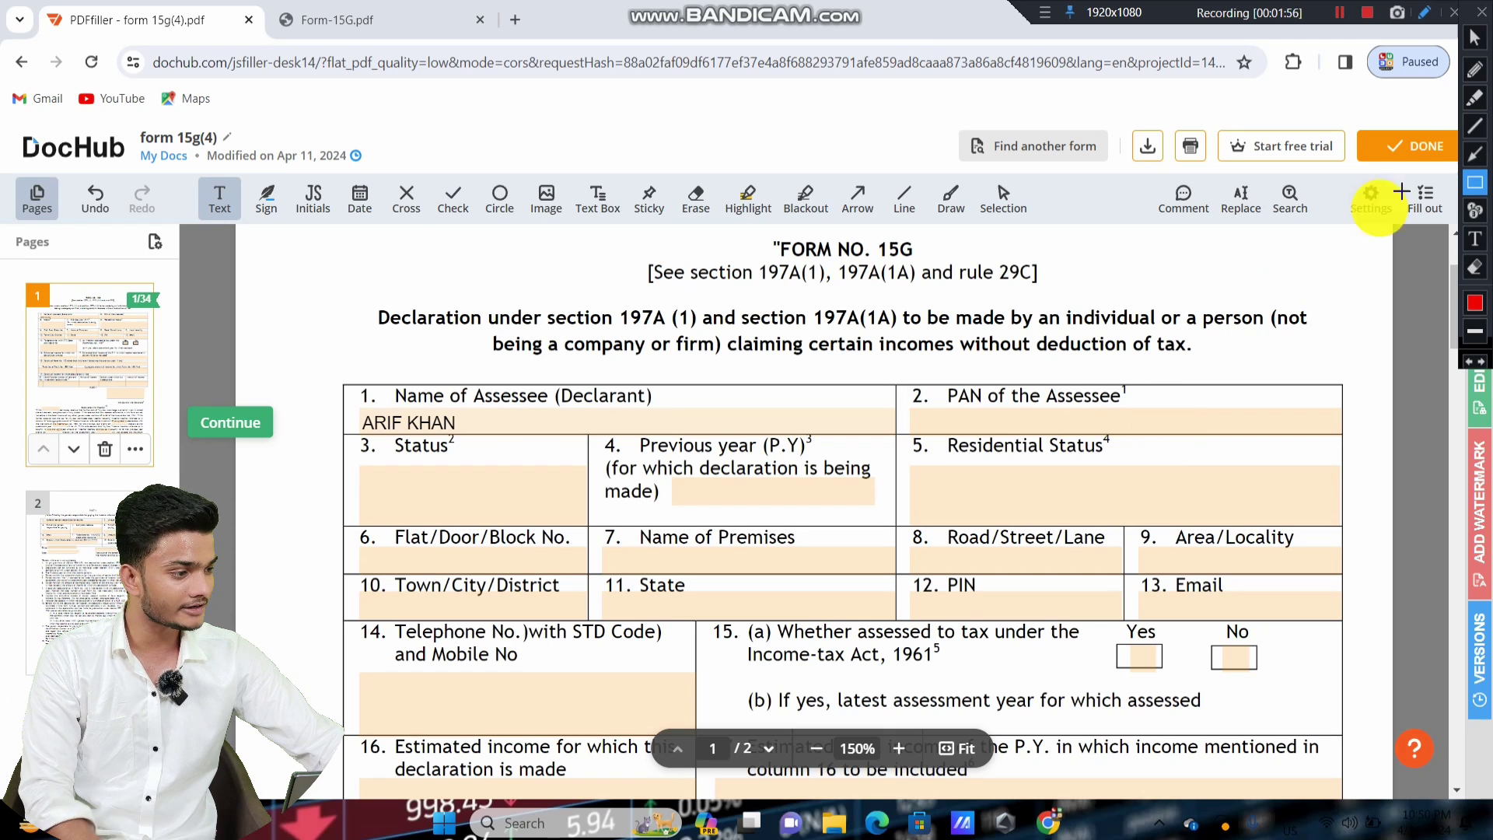
{"action": "left_click", "coordinate": [1474, 37]}
{"action": "left_click", "coordinate": [1033, 420]}
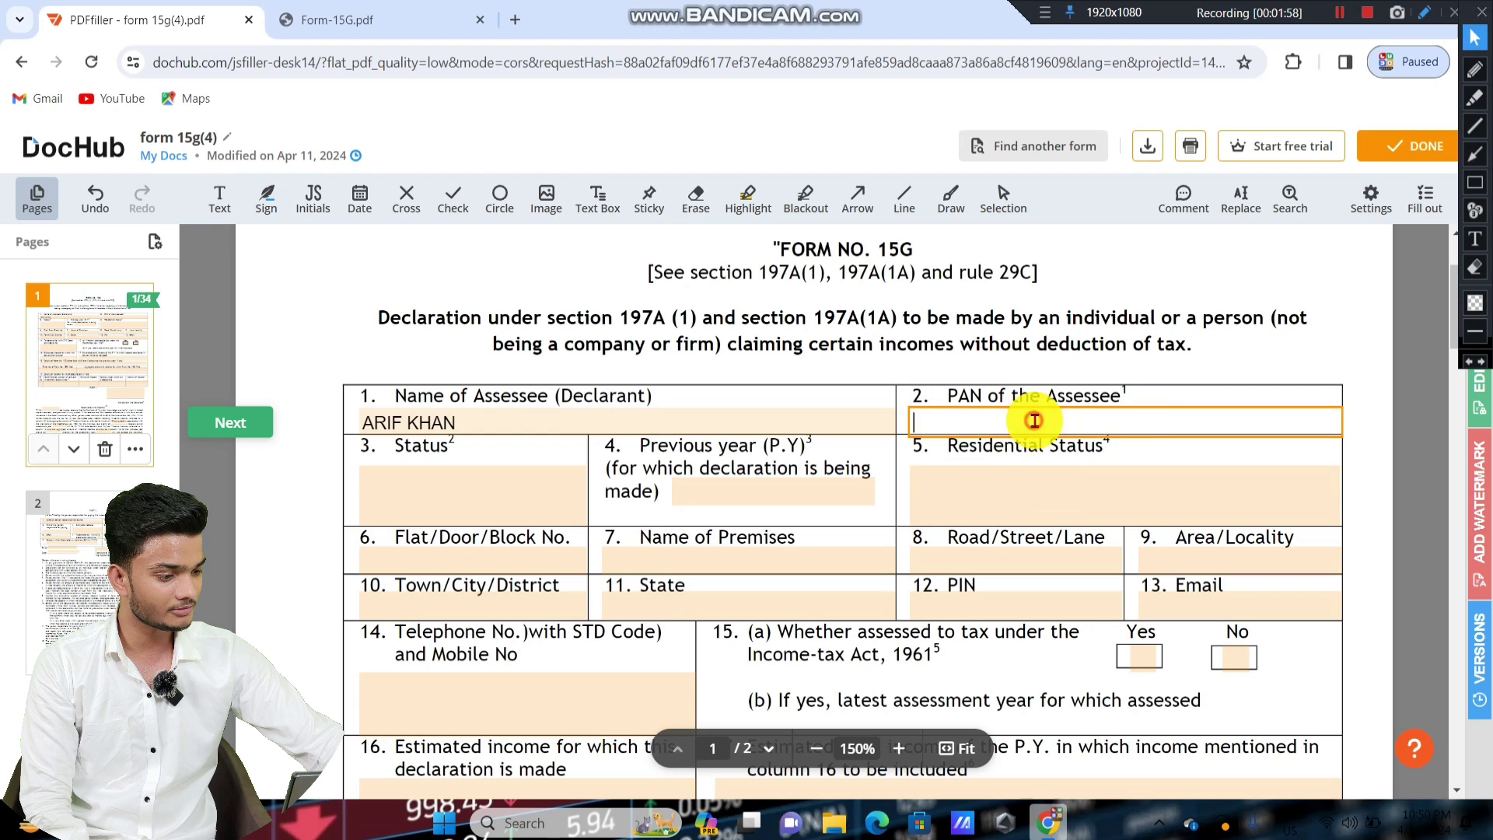
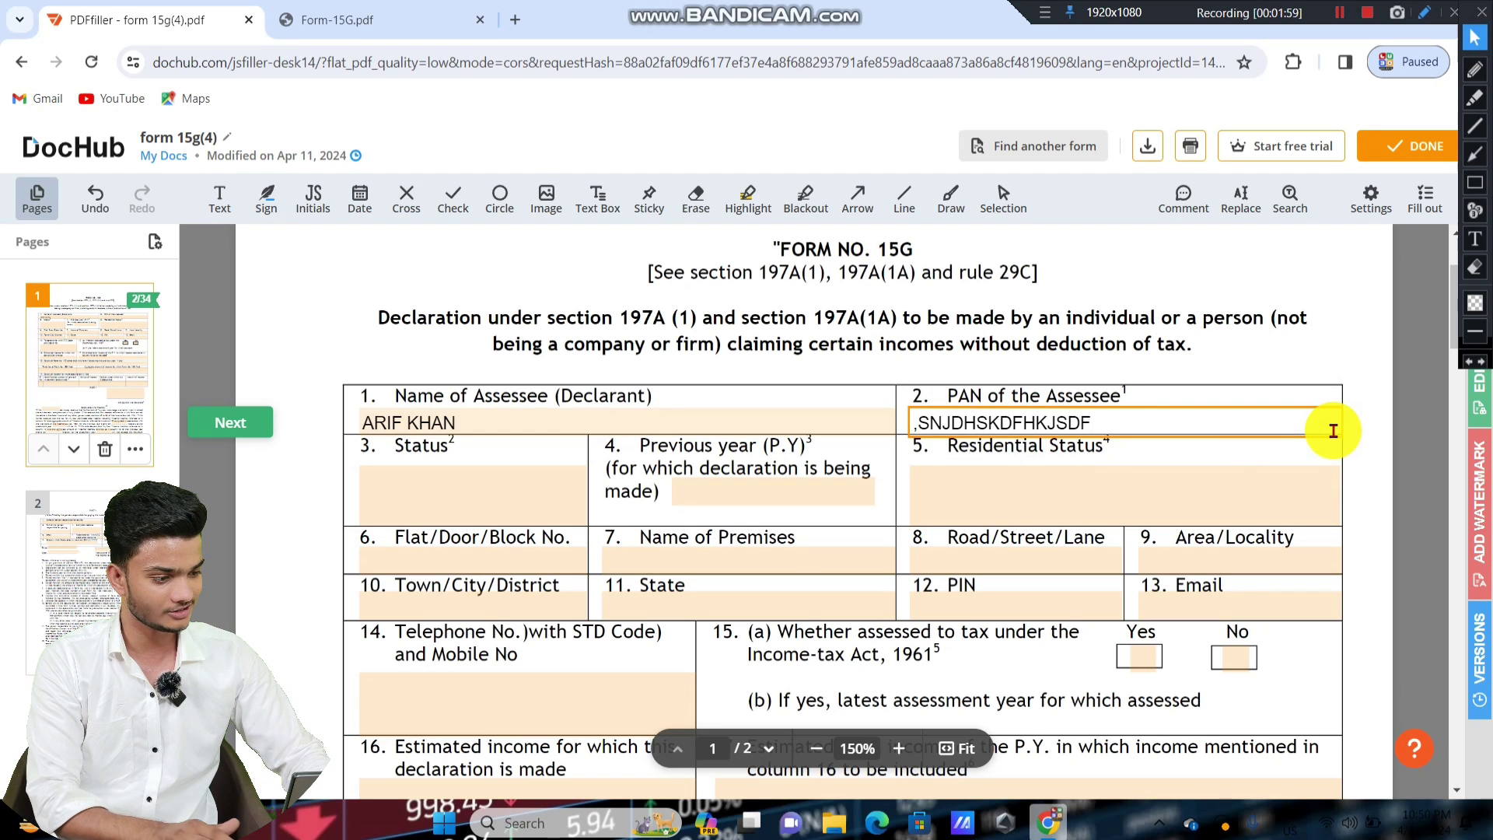
{"action": "key", "text": "BackSpace"}
{"action": "key", "text": "BackSpace"}
{"action": "key", "text": "BackSpace"}
{"action": "key", "text": "BackSpace"}
{"action": "key", "text": "BackSpace"}
{"action": "key", "text": "BackSpace"}
{"action": "key", "text": "BackSpace"}
{"action": "key", "text": "BackSpace"}
{"action": "key", "text": "BackSpace"}
{"action": "key", "text": "BackSpace"}
{"action": "key", "text": "BackSpace"}
{"action": "key", "text": "BackSpace"}
{"action": "key", "text": "BackSpace"}
{"action": "key", "text": "BackSpace"}
{"action": "key", "text": "BackSpace"}
{"action": "key", "text": "BackSpace"}
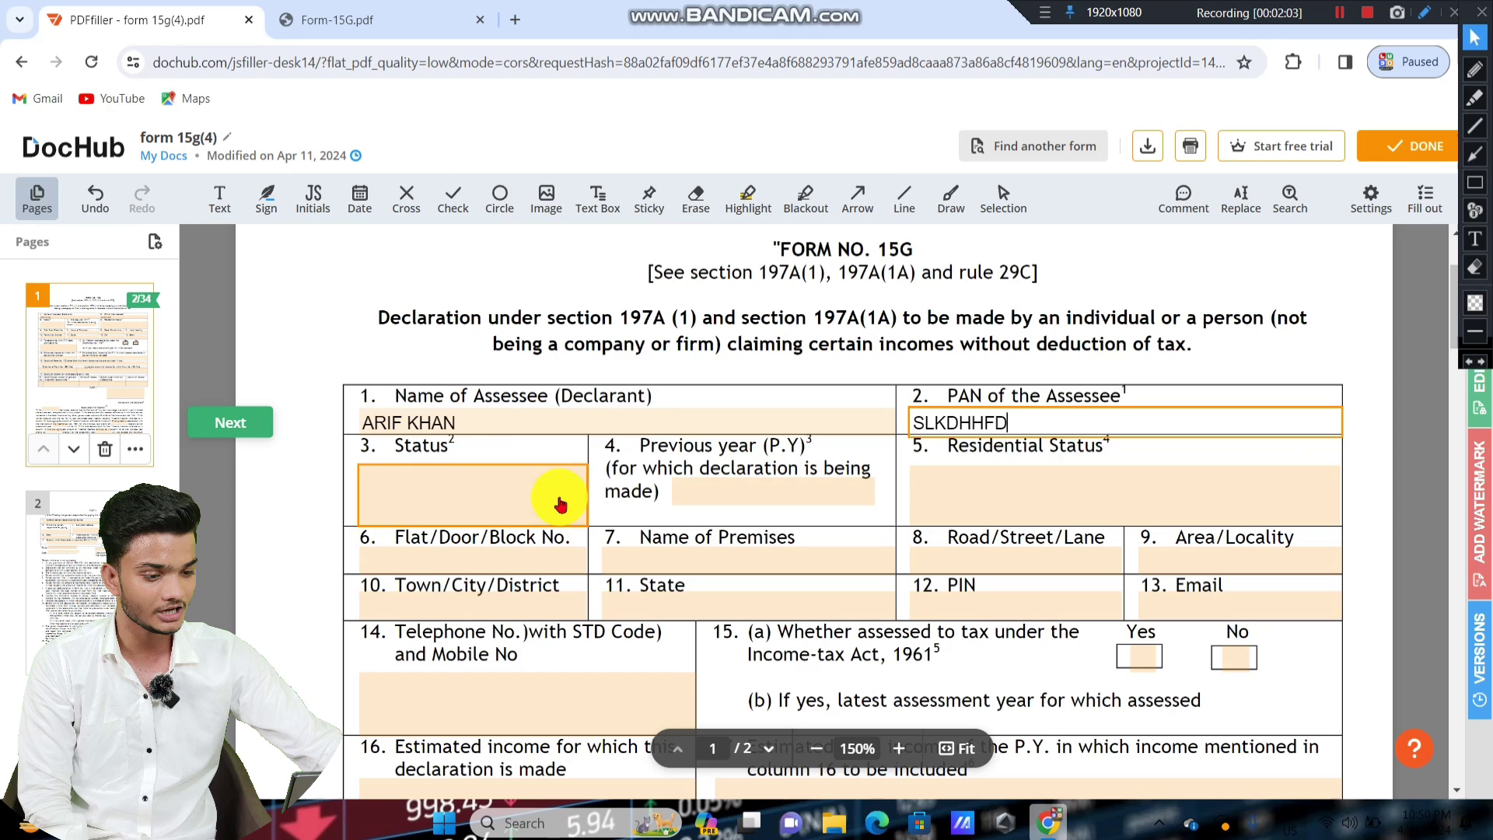
{"action": "left_click", "coordinate": [334, 324]}
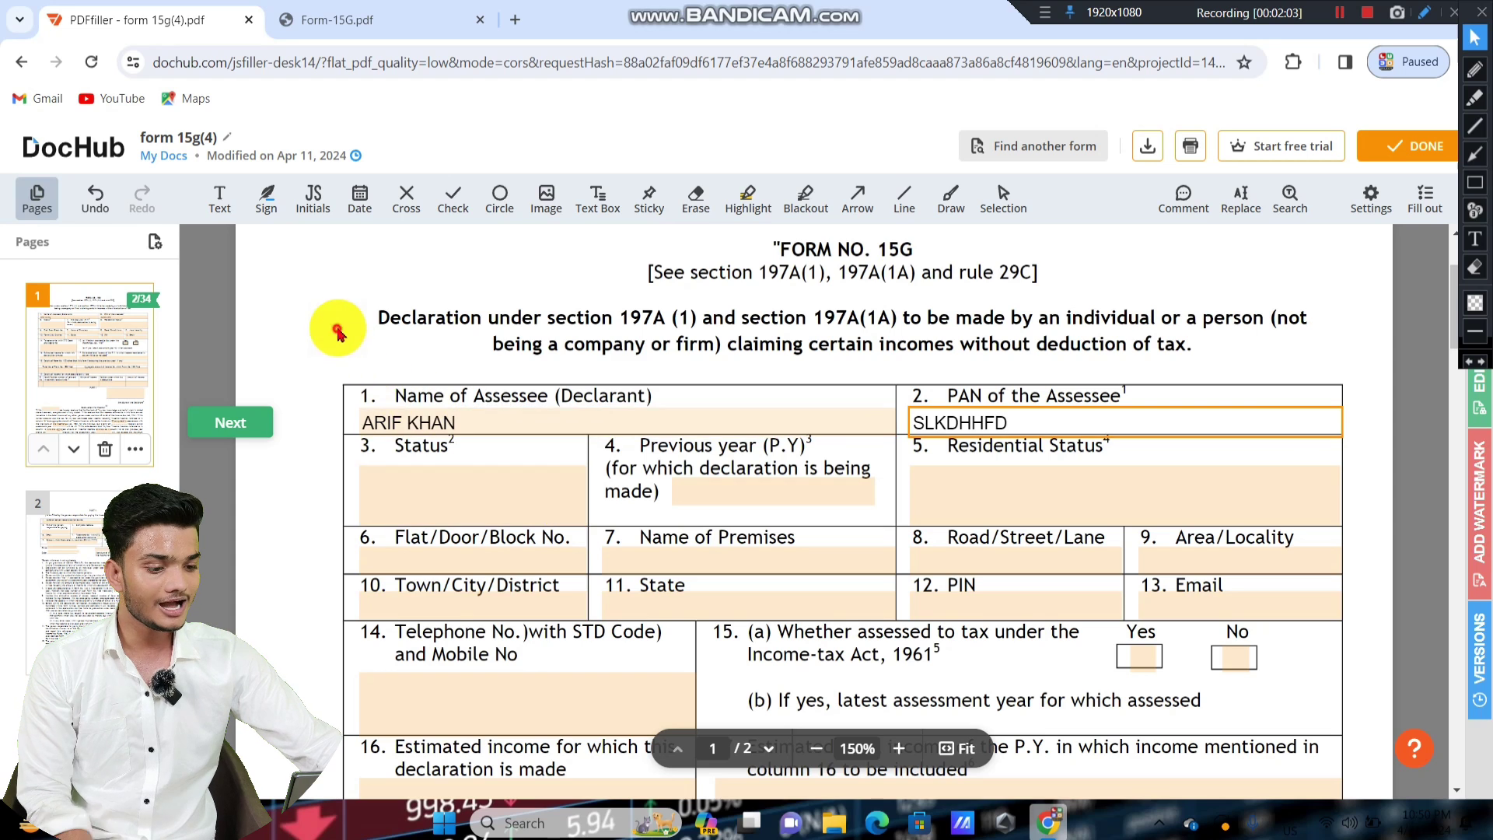
Set field 3, Status, to INDIVIDUAL.
{"action": "scroll", "coordinate": [610, 343], "scroll_direction": "down", "scroll_amount": 1}
{"action": "left_click", "coordinate": [1475, 182]}
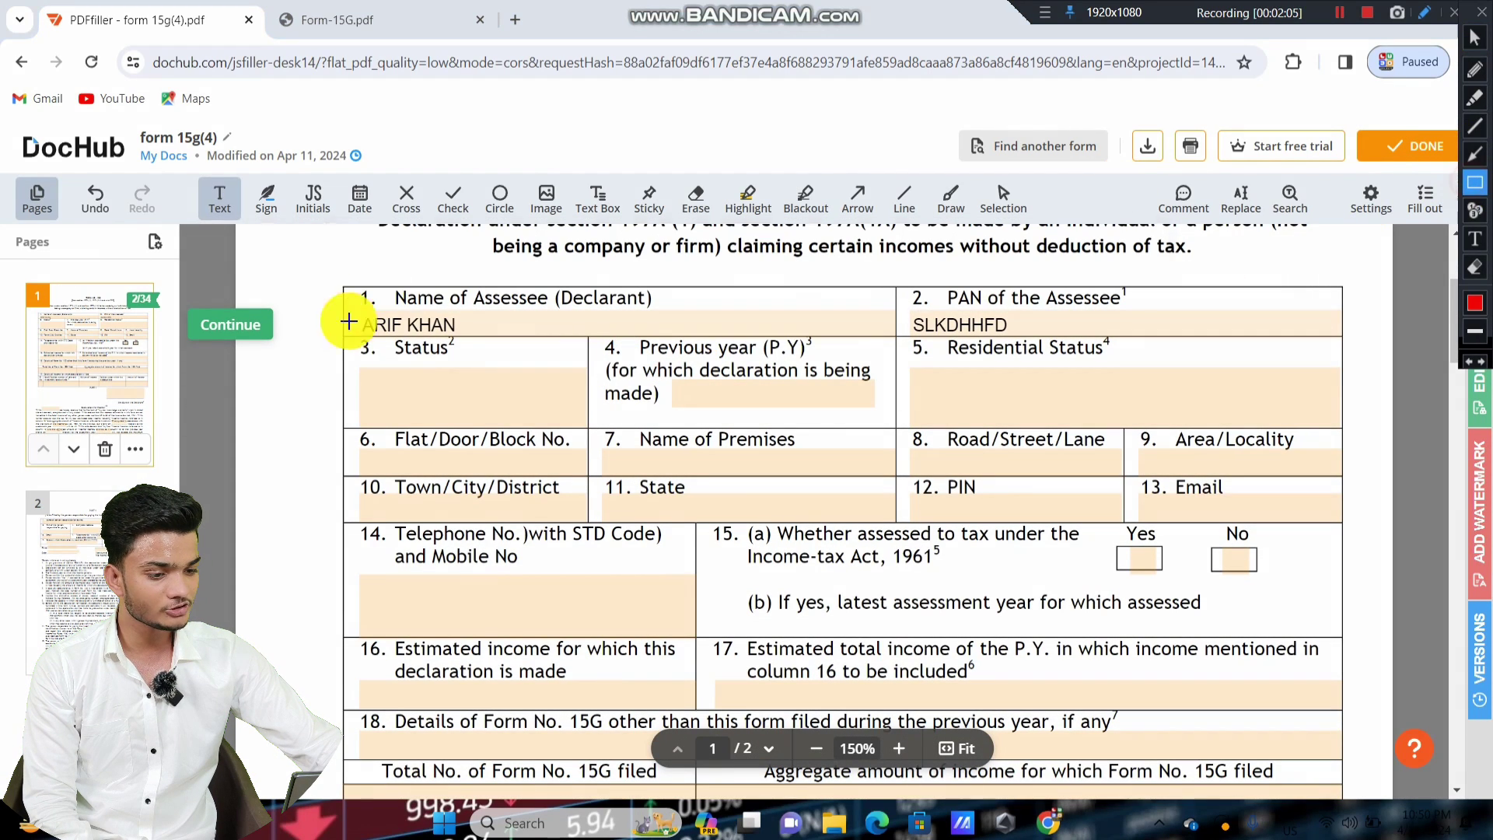
{"action": "left_click_drag", "start_coordinate": [345, 336], "coordinate": [567, 412]}
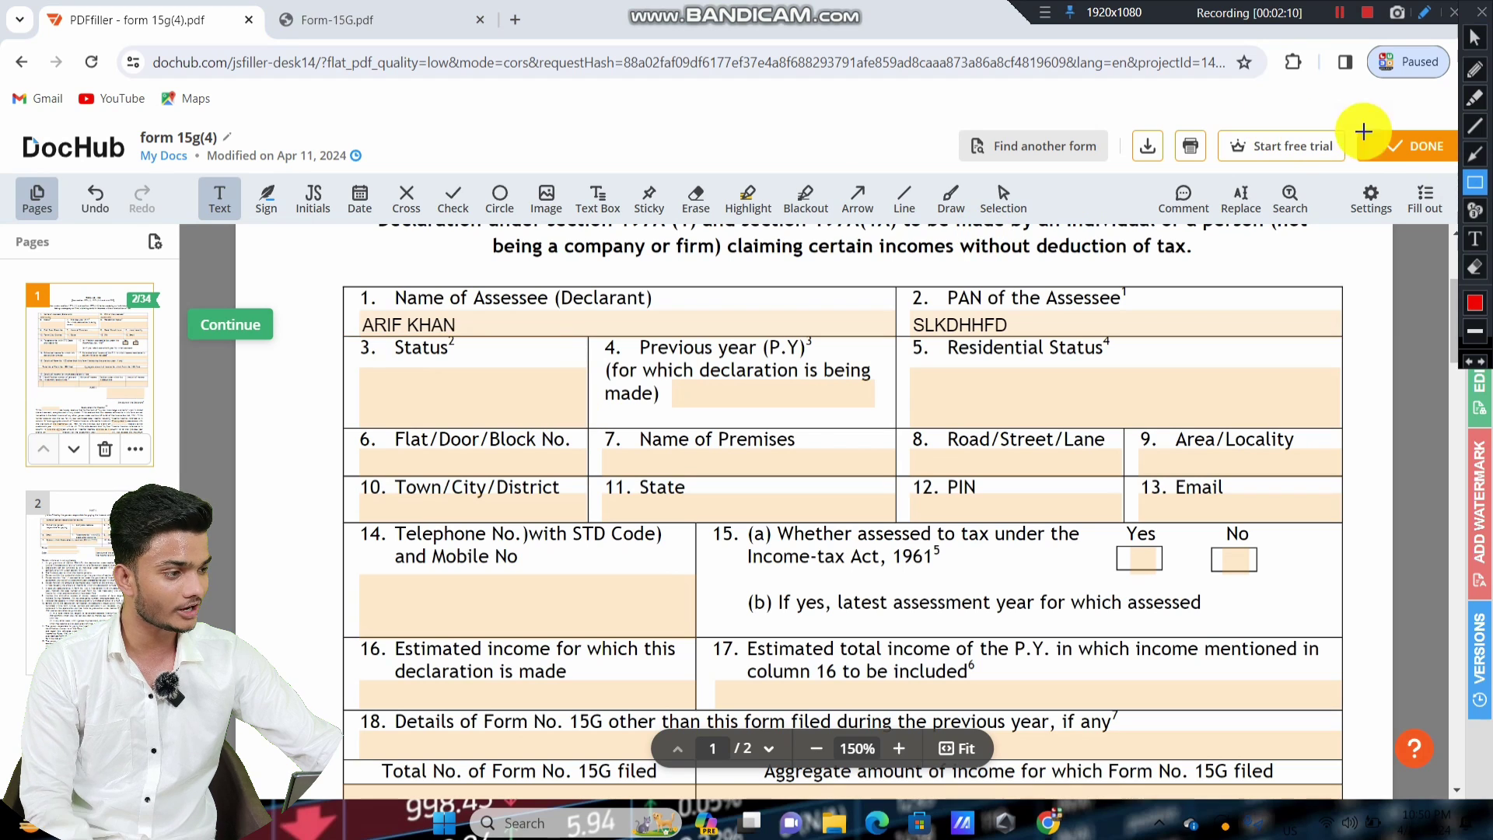
{"action": "left_click", "coordinate": [1475, 37]}
{"action": "left_click", "coordinate": [450, 412]}
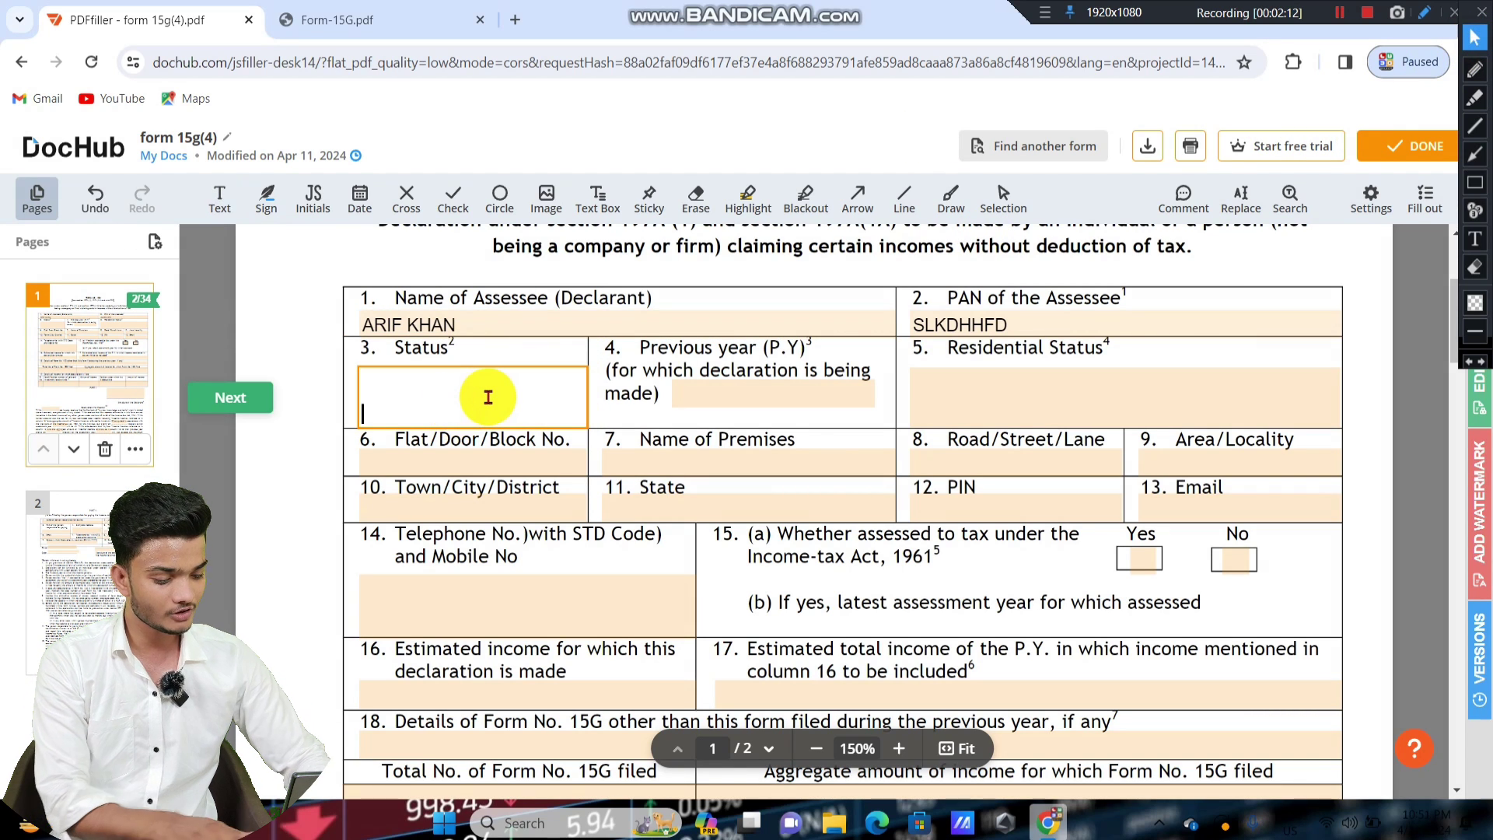
{"action": "type", "text": "INDIVIDUAL"}
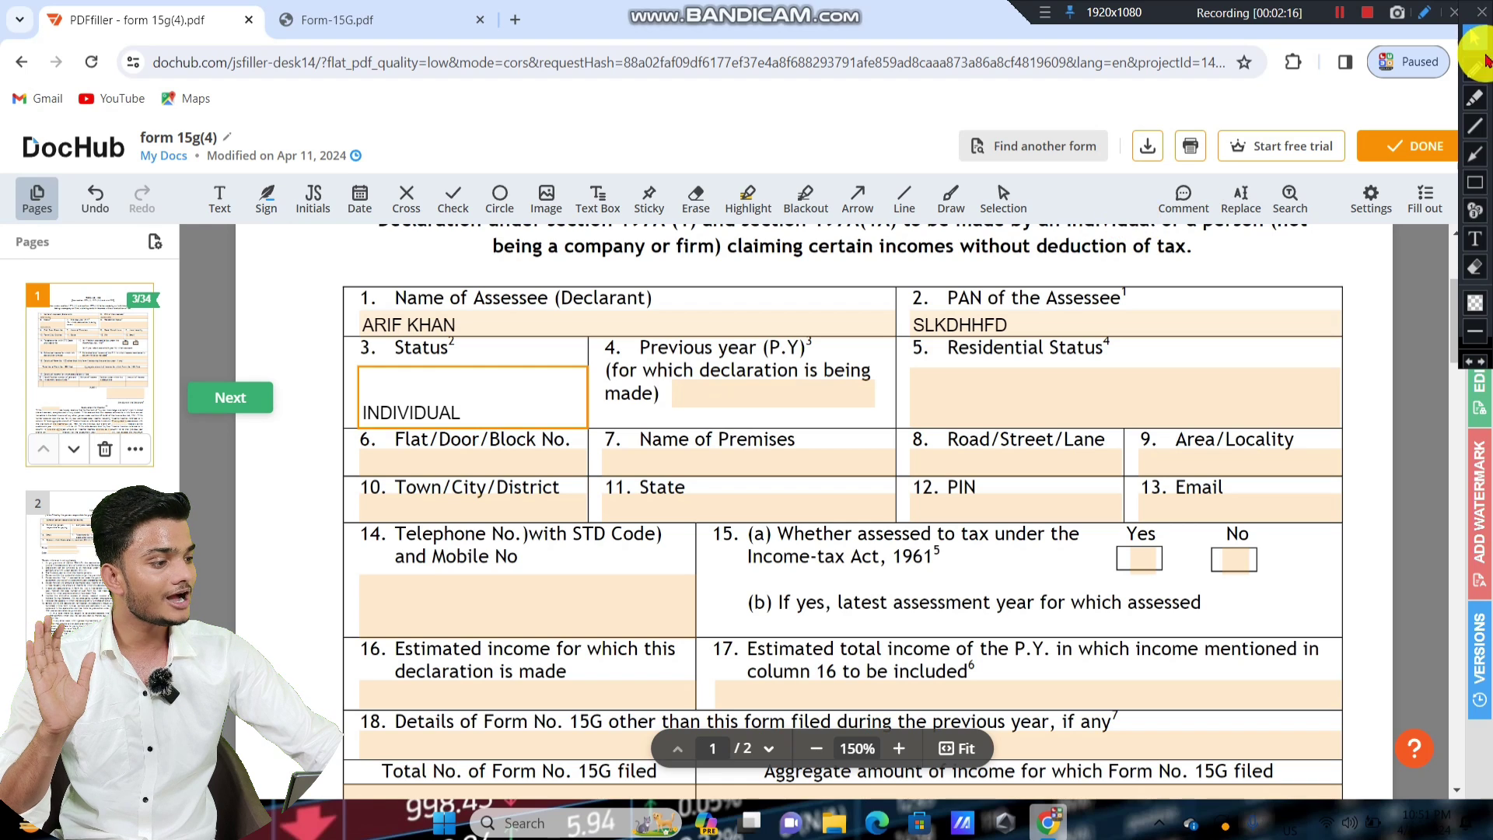
{"action": "left_click", "coordinate": [1488, 179]}
{"action": "left_click", "coordinate": [1486, 181]}
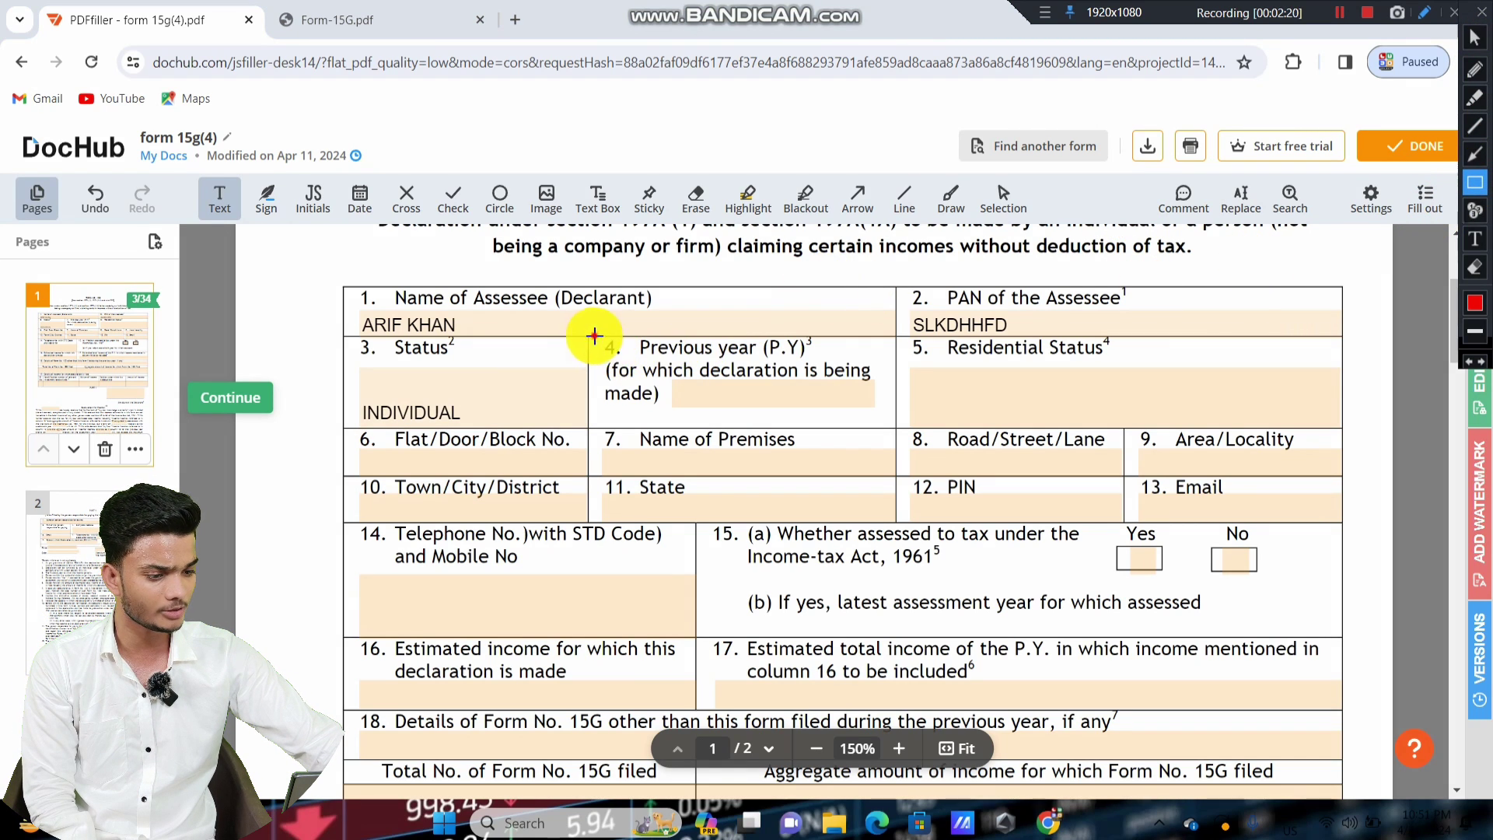
Fill field 4, Previous year (P.Y), with 2024-2025.
{"action": "mouse_move", "coordinate": [593, 336]}
{"action": "left_mouse_down"}
{"action": "mouse_move", "coordinate": [849, 437]}
{"action": "mouse_move", "coordinate": [890, 418]}
{"action": "left_mouse_up"}
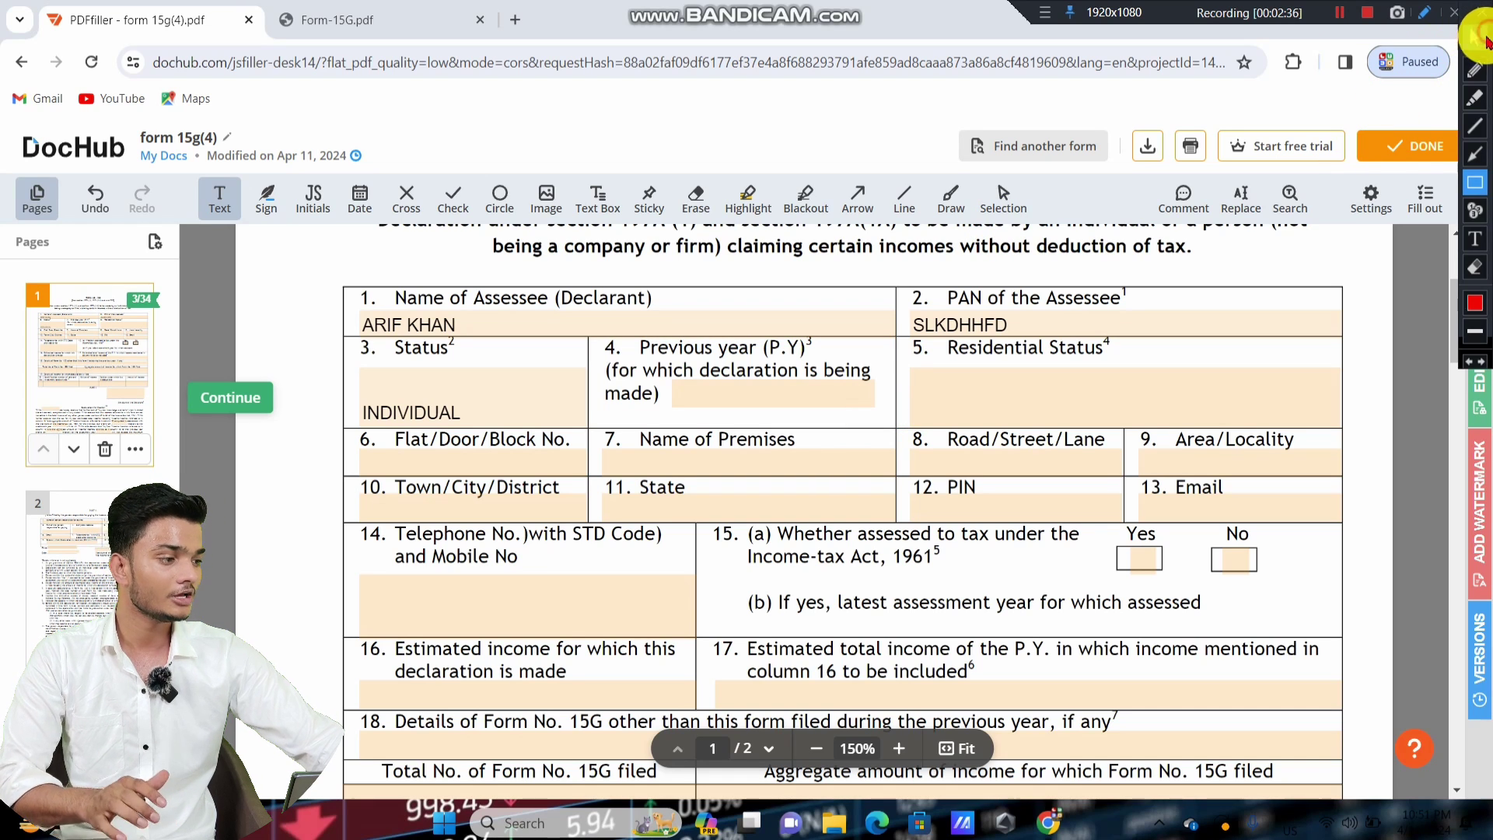
{"action": "left_click", "coordinate": [1474, 37]}
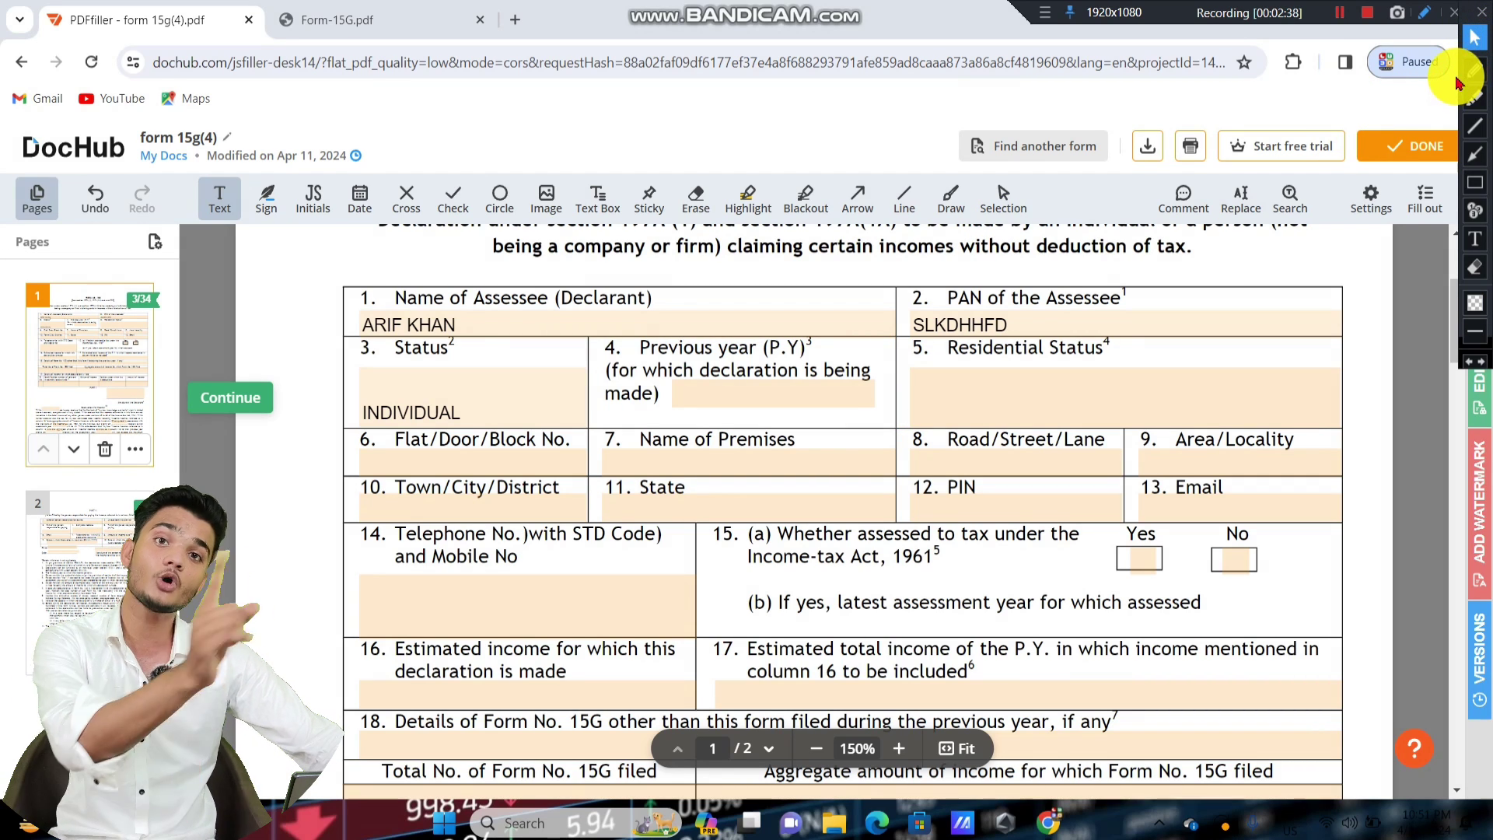
{"action": "left_click", "coordinate": [721, 399]}
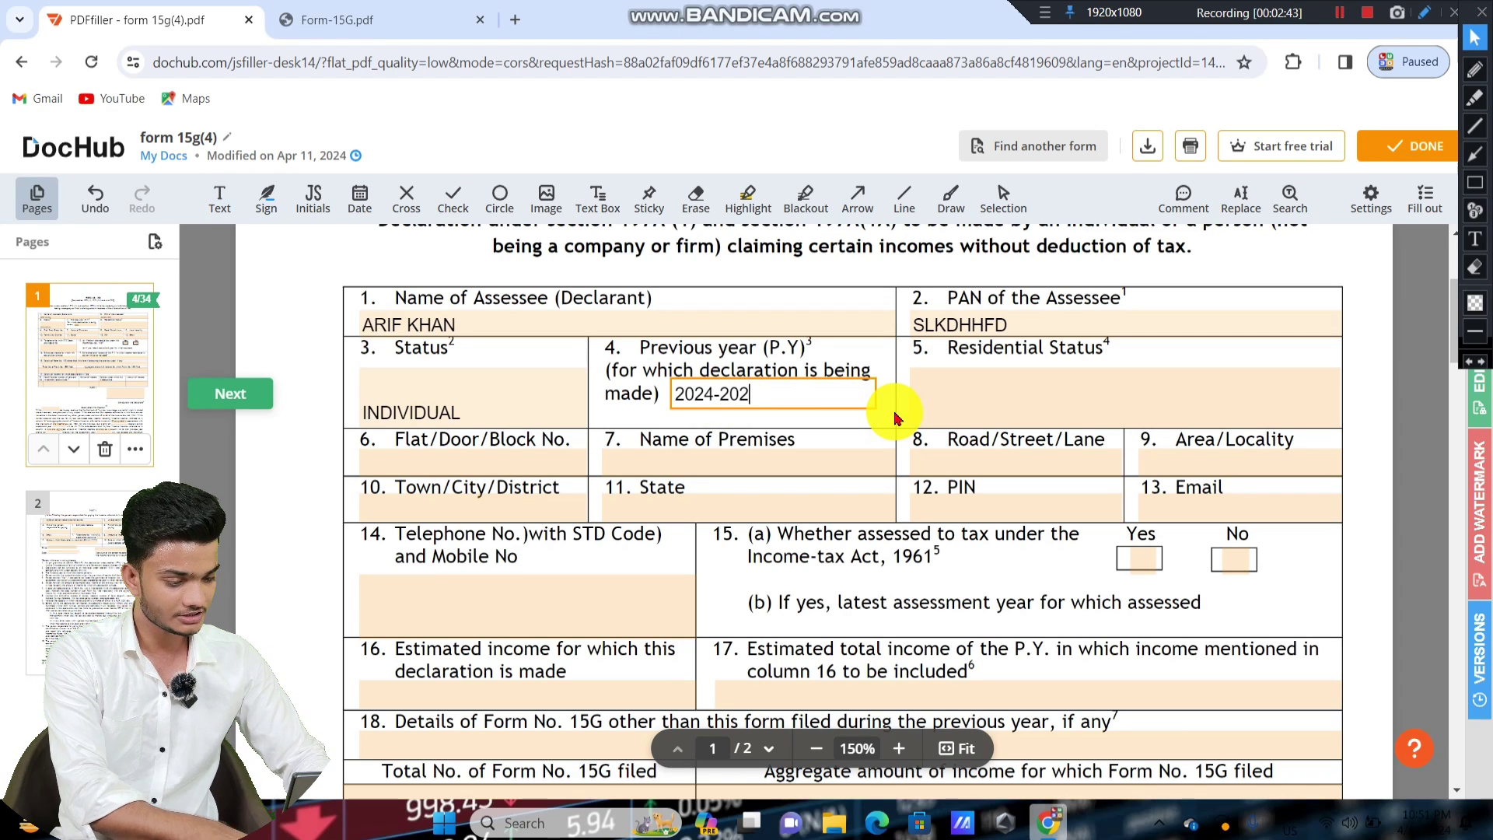
{"action": "left_click", "coordinate": [605, 402]}
Enter RESIDENT in field 5, Residential Status.
{"action": "left_click", "coordinate": [1472, 185]}
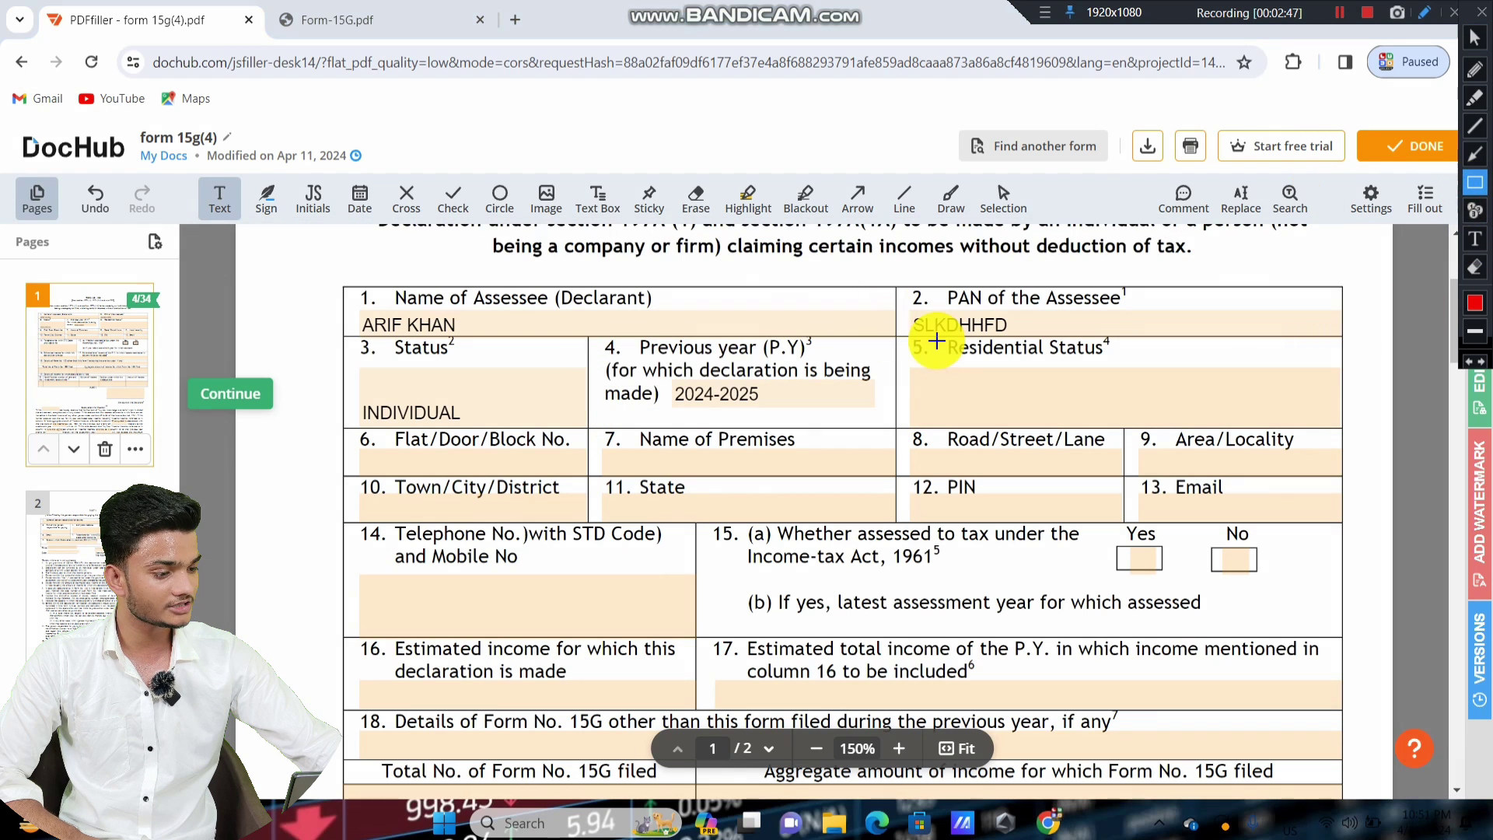
{"action": "left_click_drag", "start_coordinate": [899, 335], "coordinate": [1180, 421]}
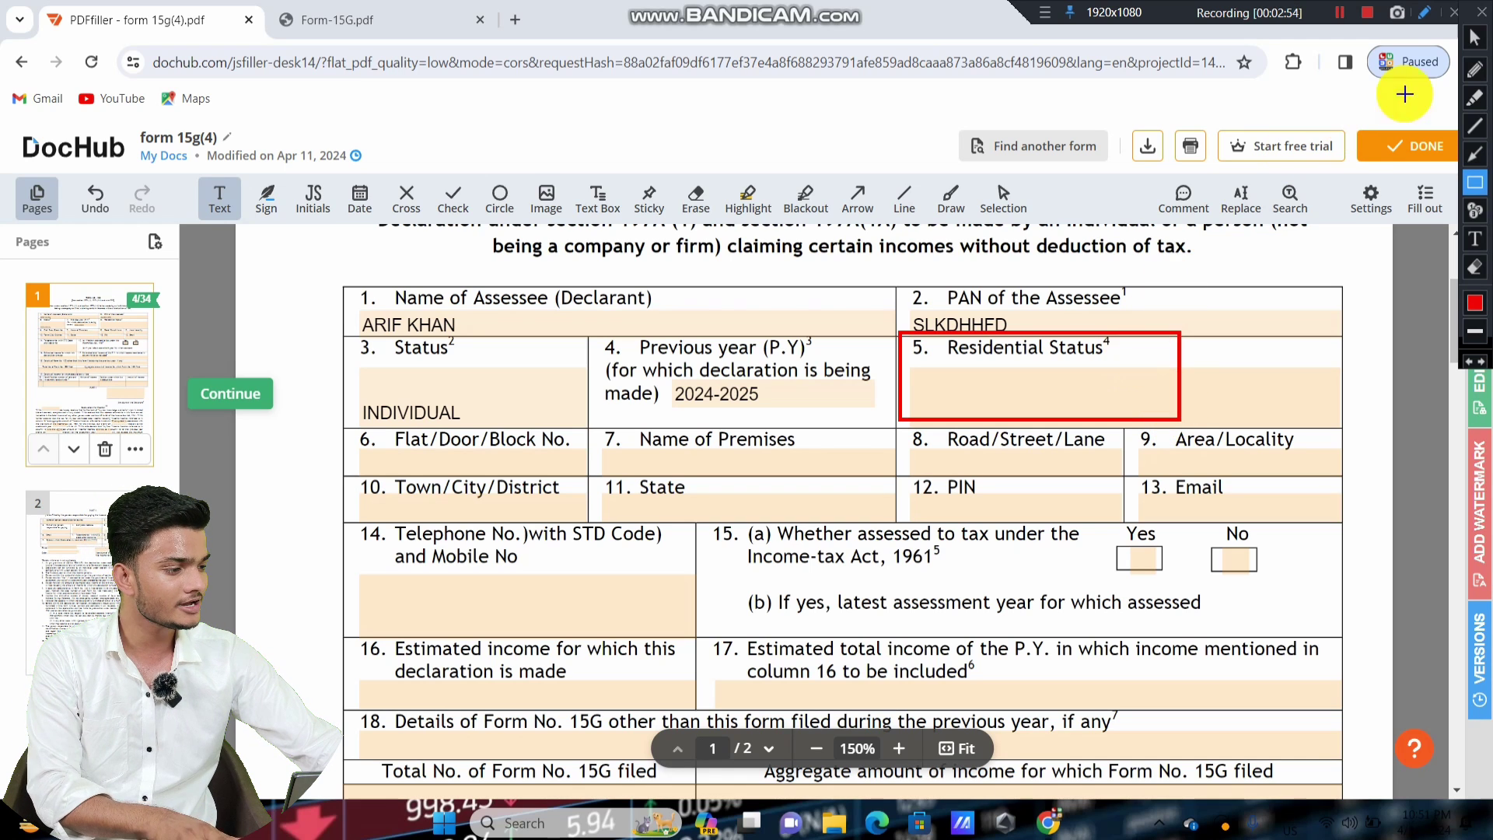
{"action": "left_click", "coordinate": [1473, 37]}
{"action": "left_click", "coordinate": [1066, 386]}
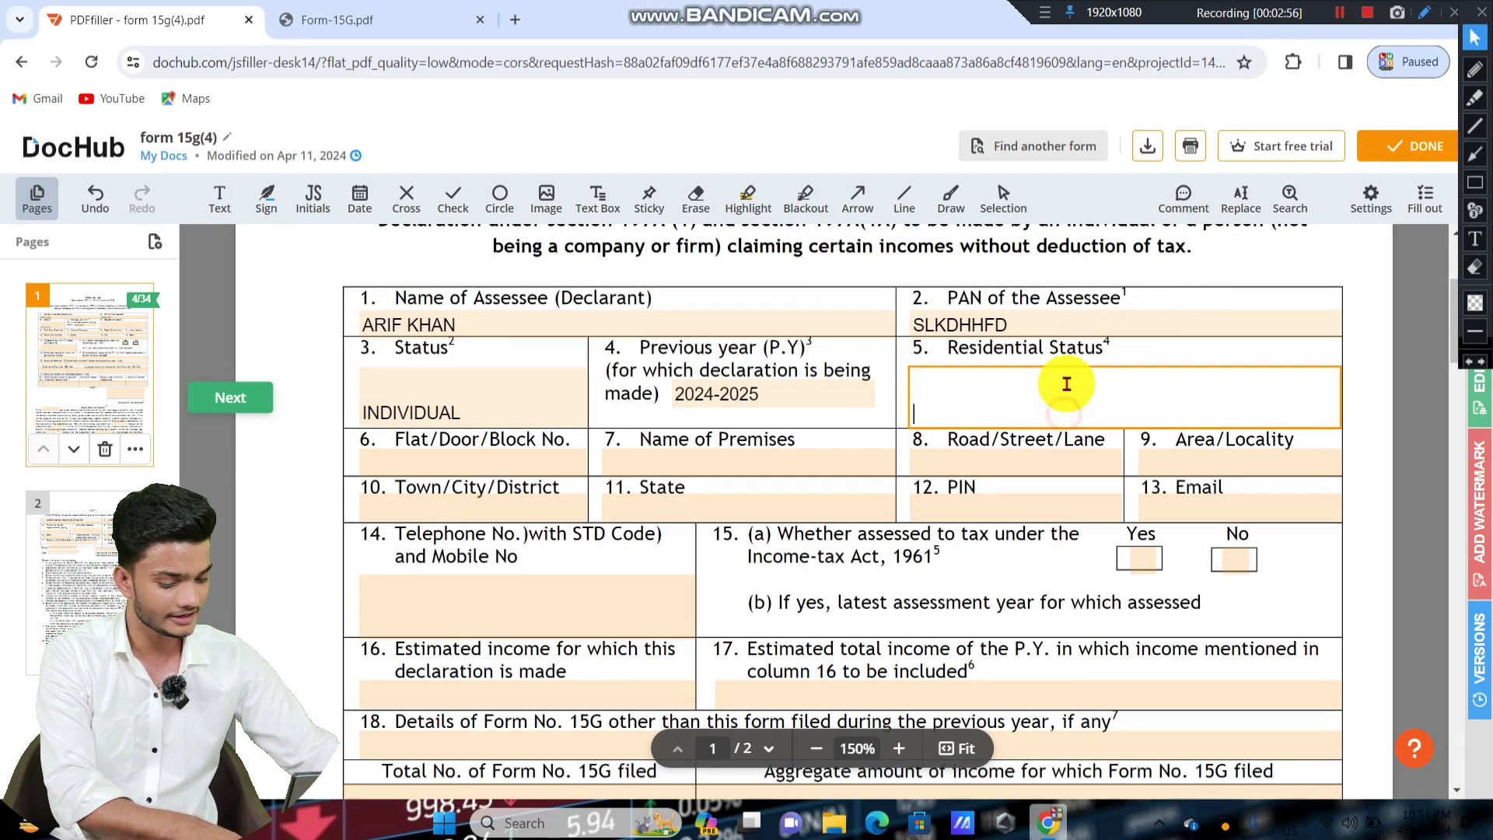
{"action": "type", "text": "RESIDENT"}
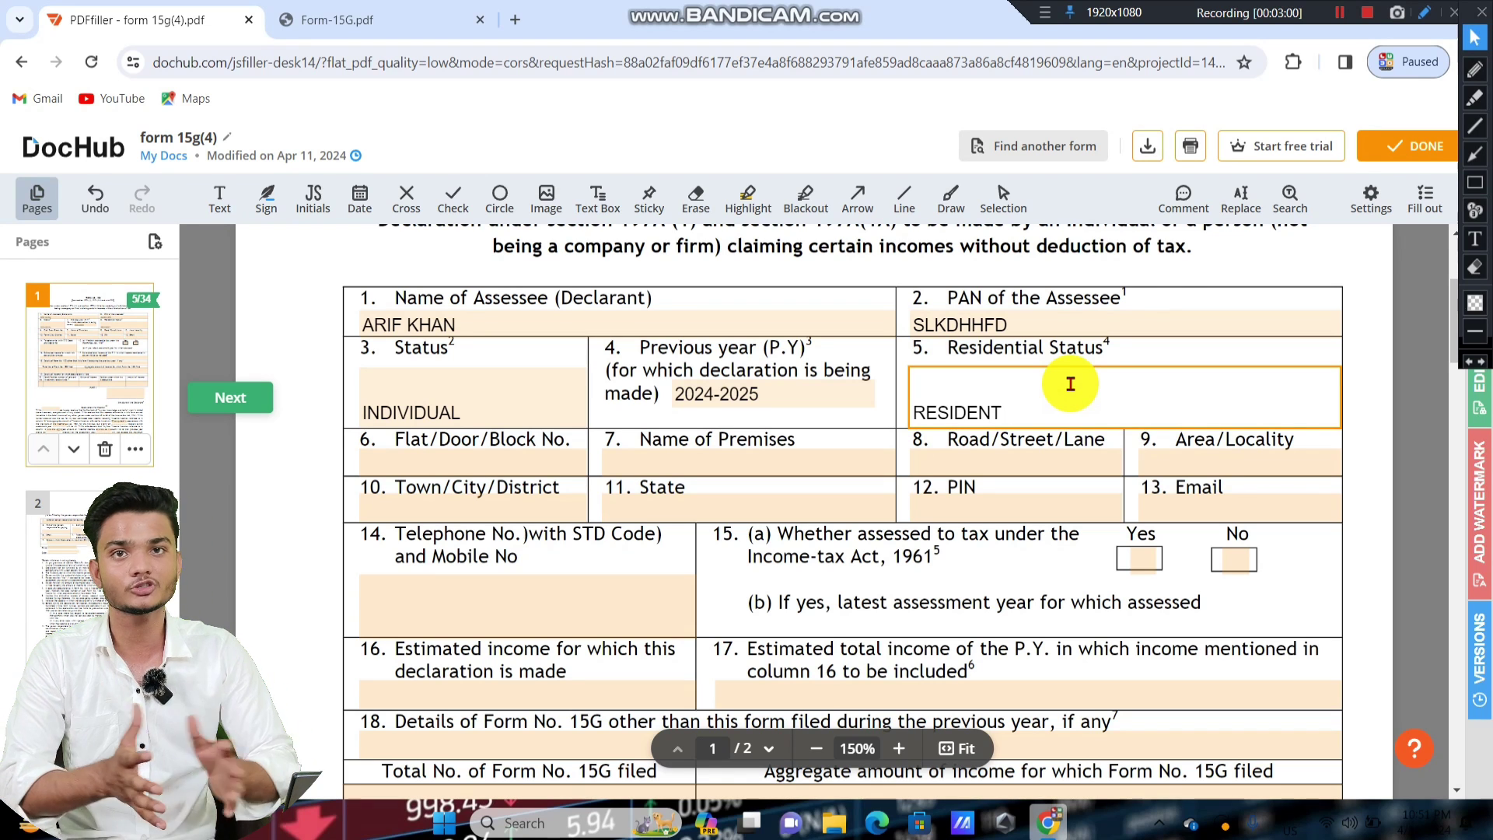
{"action": "scroll", "coordinate": [1066, 378], "scroll_direction": "down", "scroll_amount": 1}
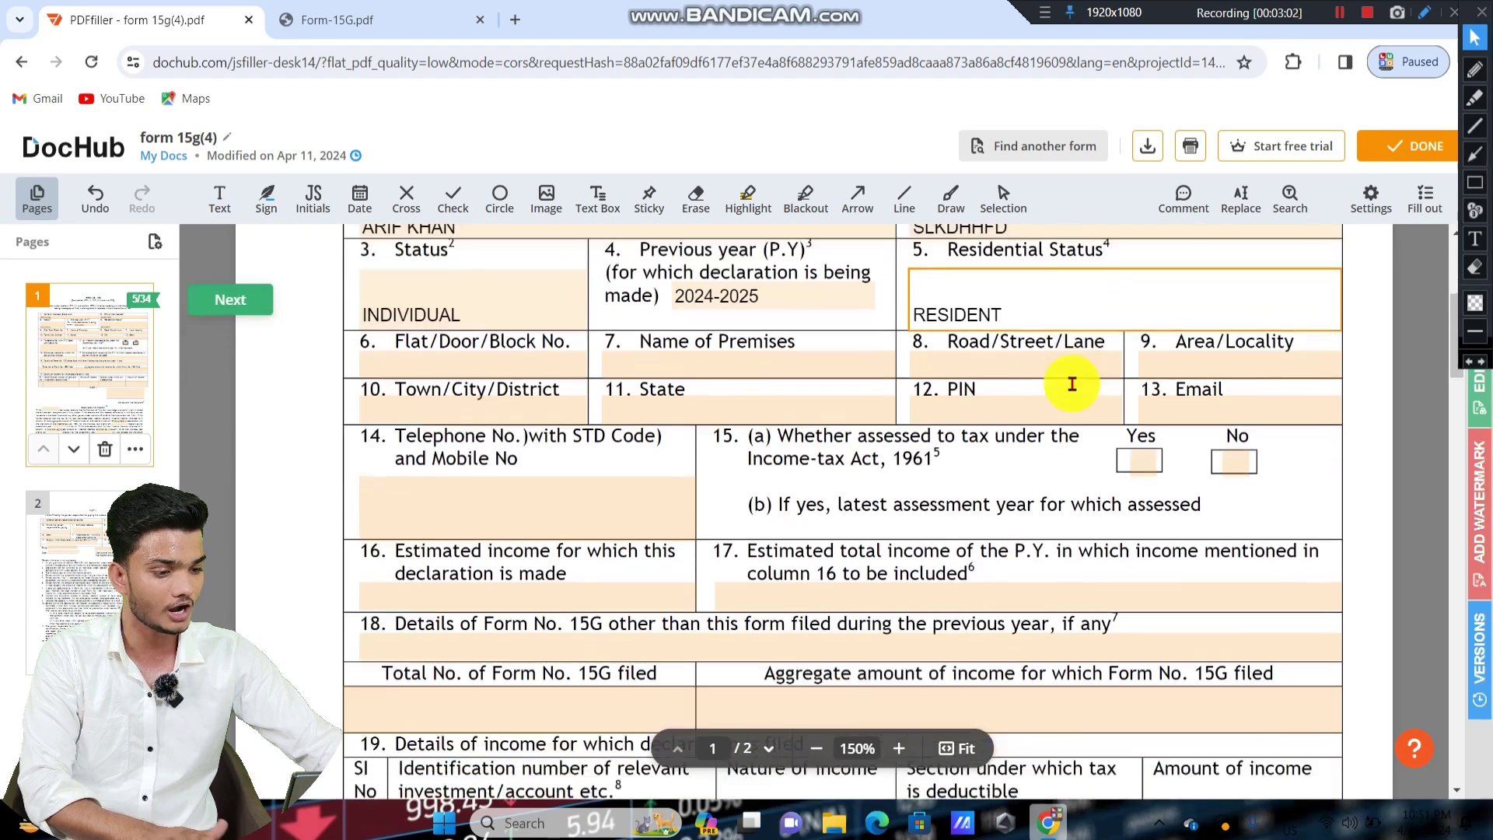
{"action": "key", "text": "Escape"}
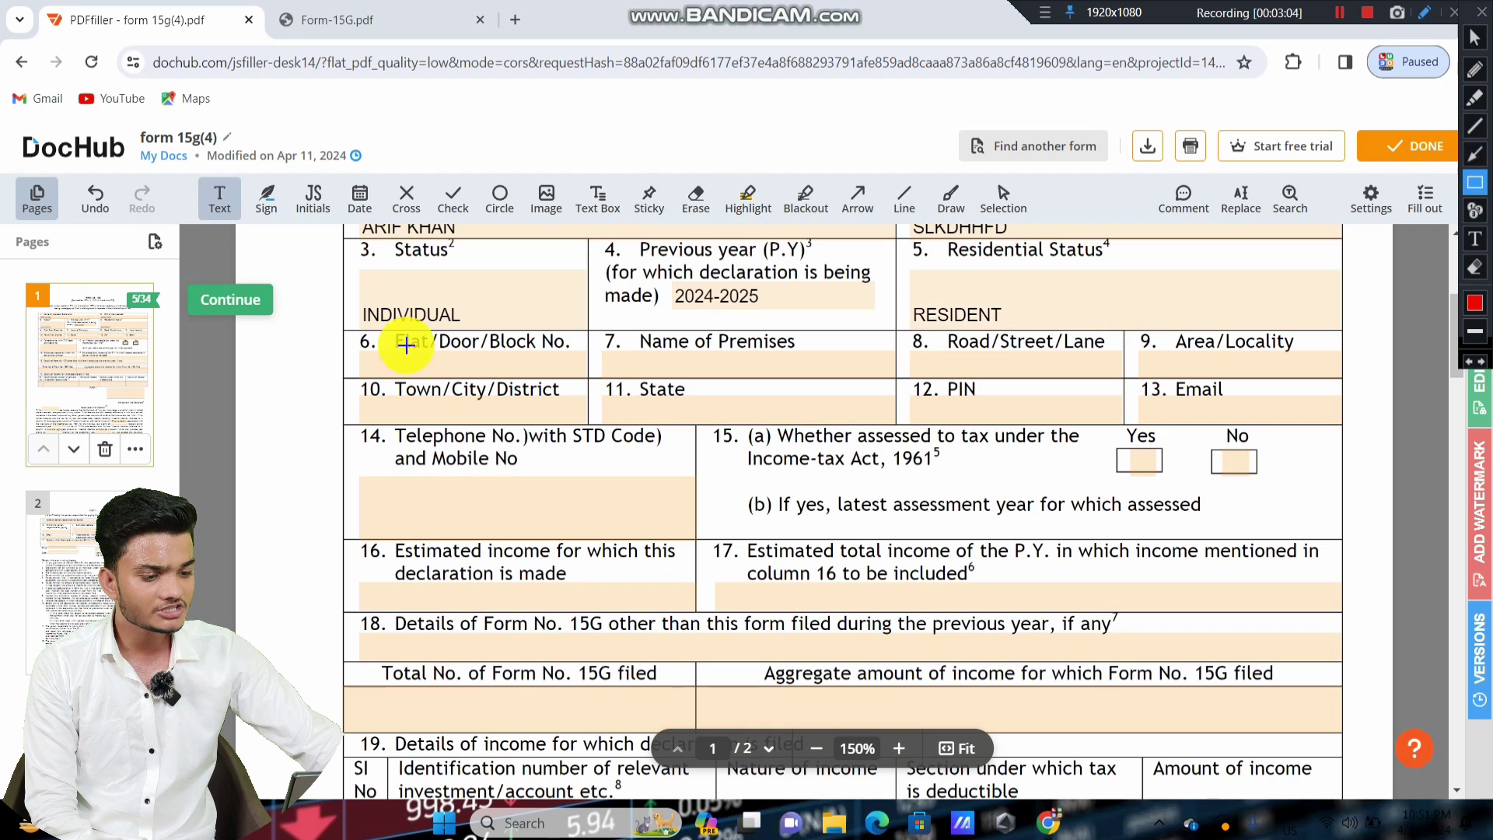
{"action": "mouse_move", "coordinate": [339, 333]}
{"action": "left_mouse_down"}
{"action": "mouse_move", "coordinate": [633, 430]}
{"action": "mouse_move", "coordinate": [906, 403]}
{"action": "mouse_move", "coordinate": [1125, 426]}
{"action": "left_mouse_up"}
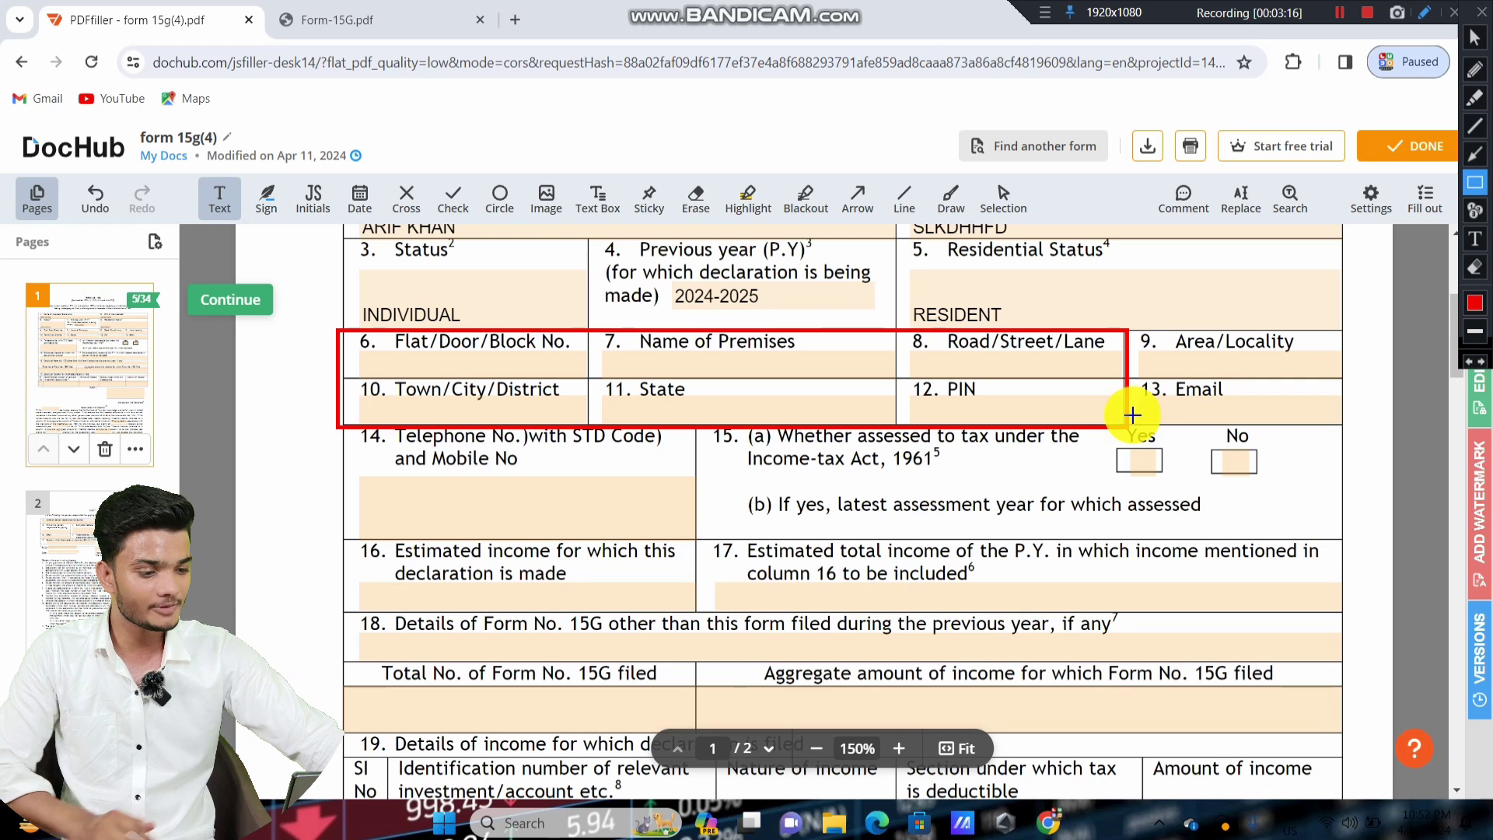
{"action": "key", "text": "ctrl+z"}
{"action": "left_click", "coordinate": [1475, 35]}
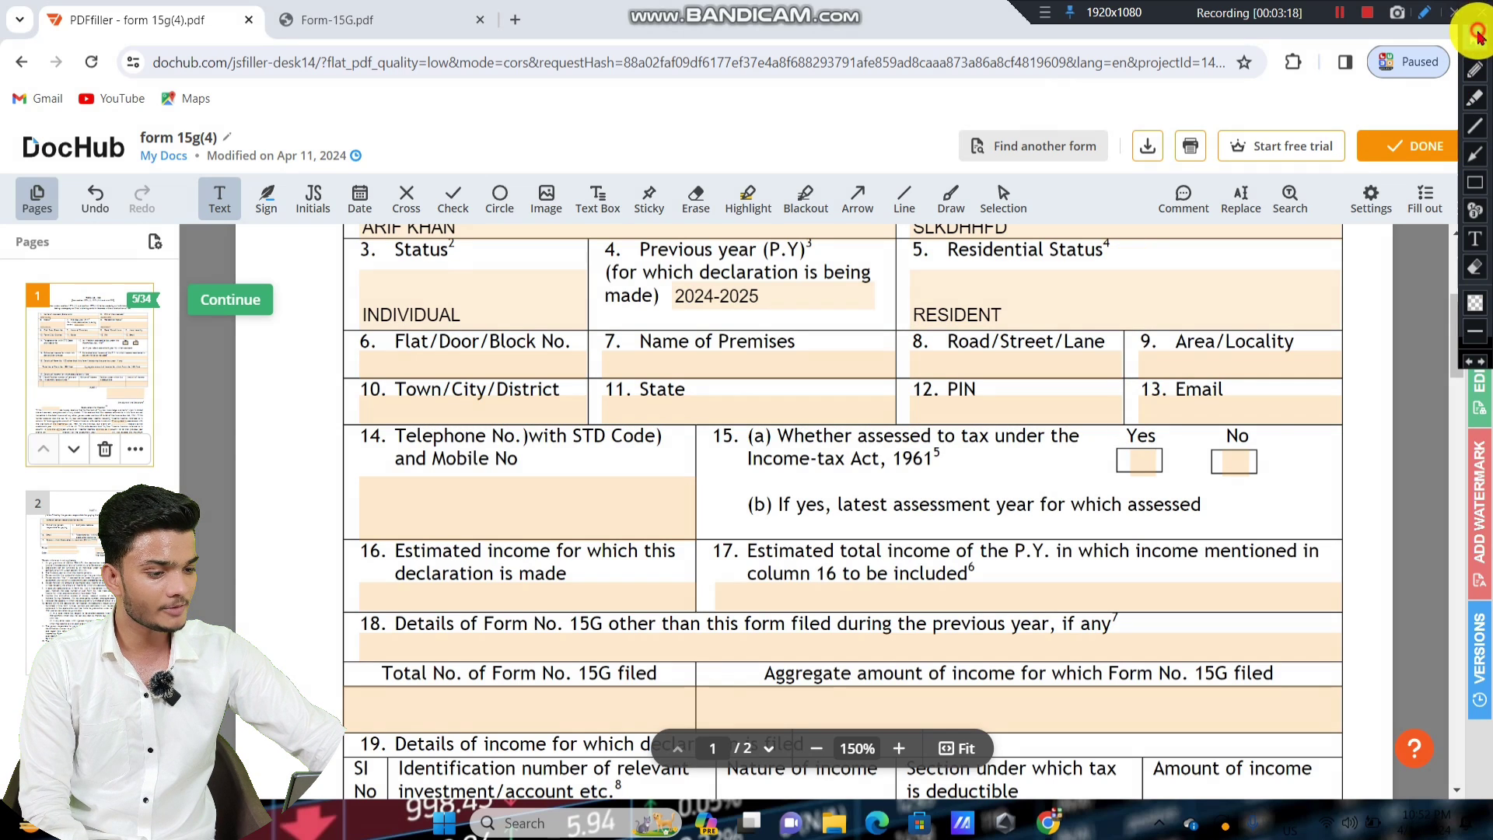
{"action": "left_click", "coordinate": [493, 359]}
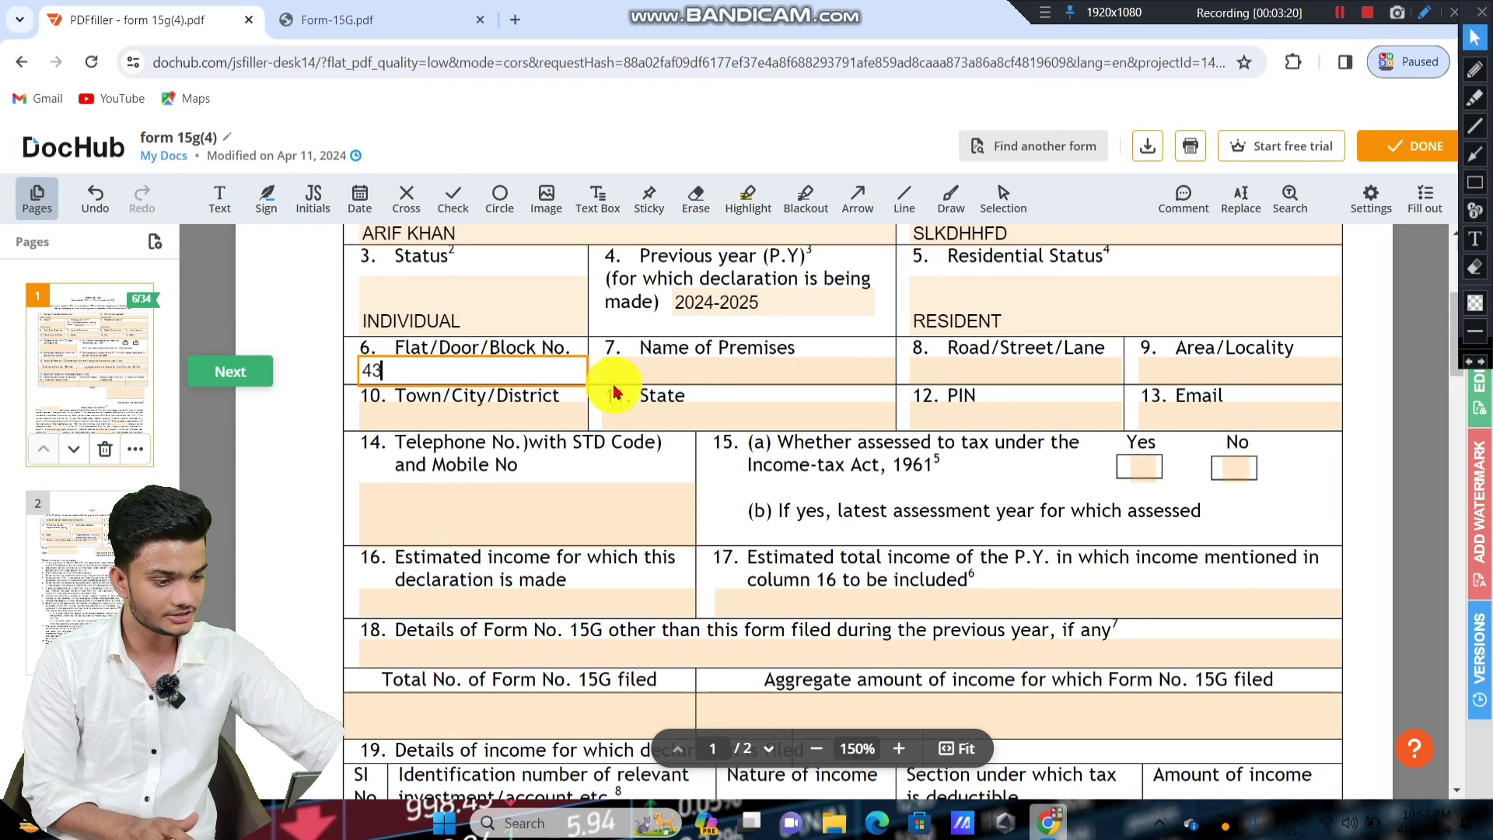
{"action": "left_click", "coordinate": [695, 369]}
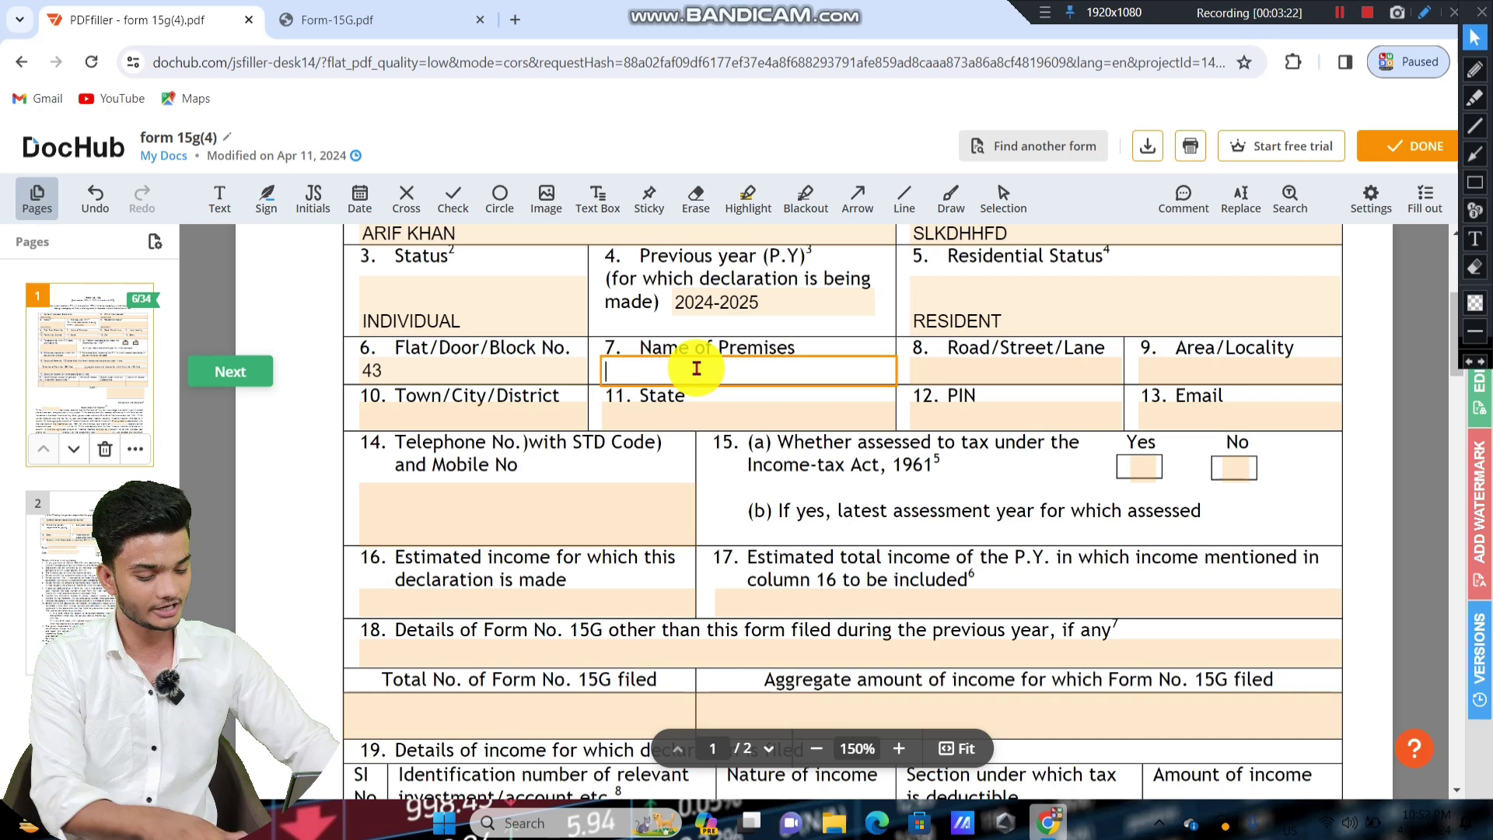
{"action": "key", "text": "Tab"}
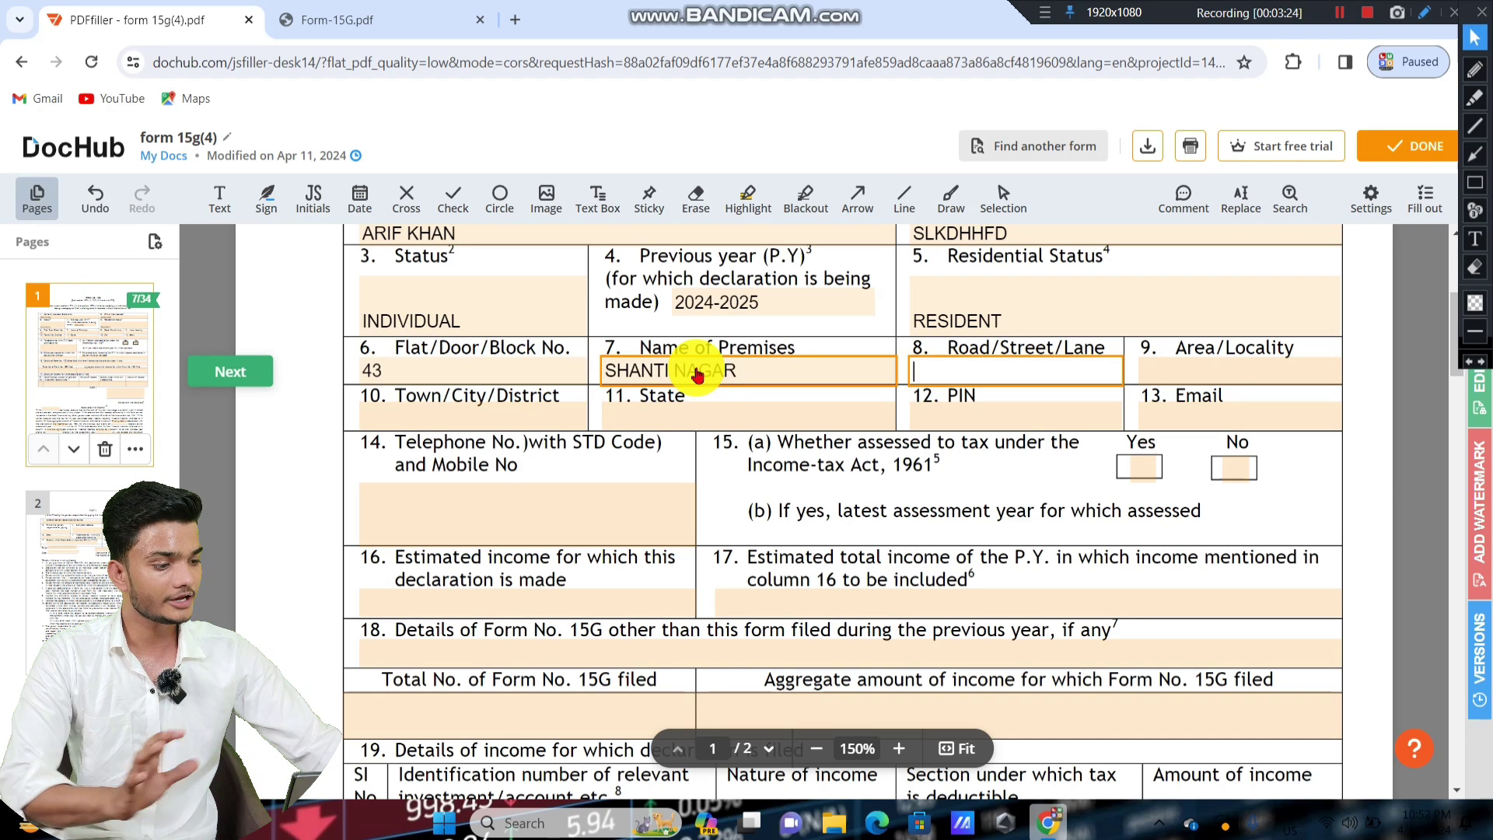
{"action": "left_click", "coordinate": [1009, 373]}
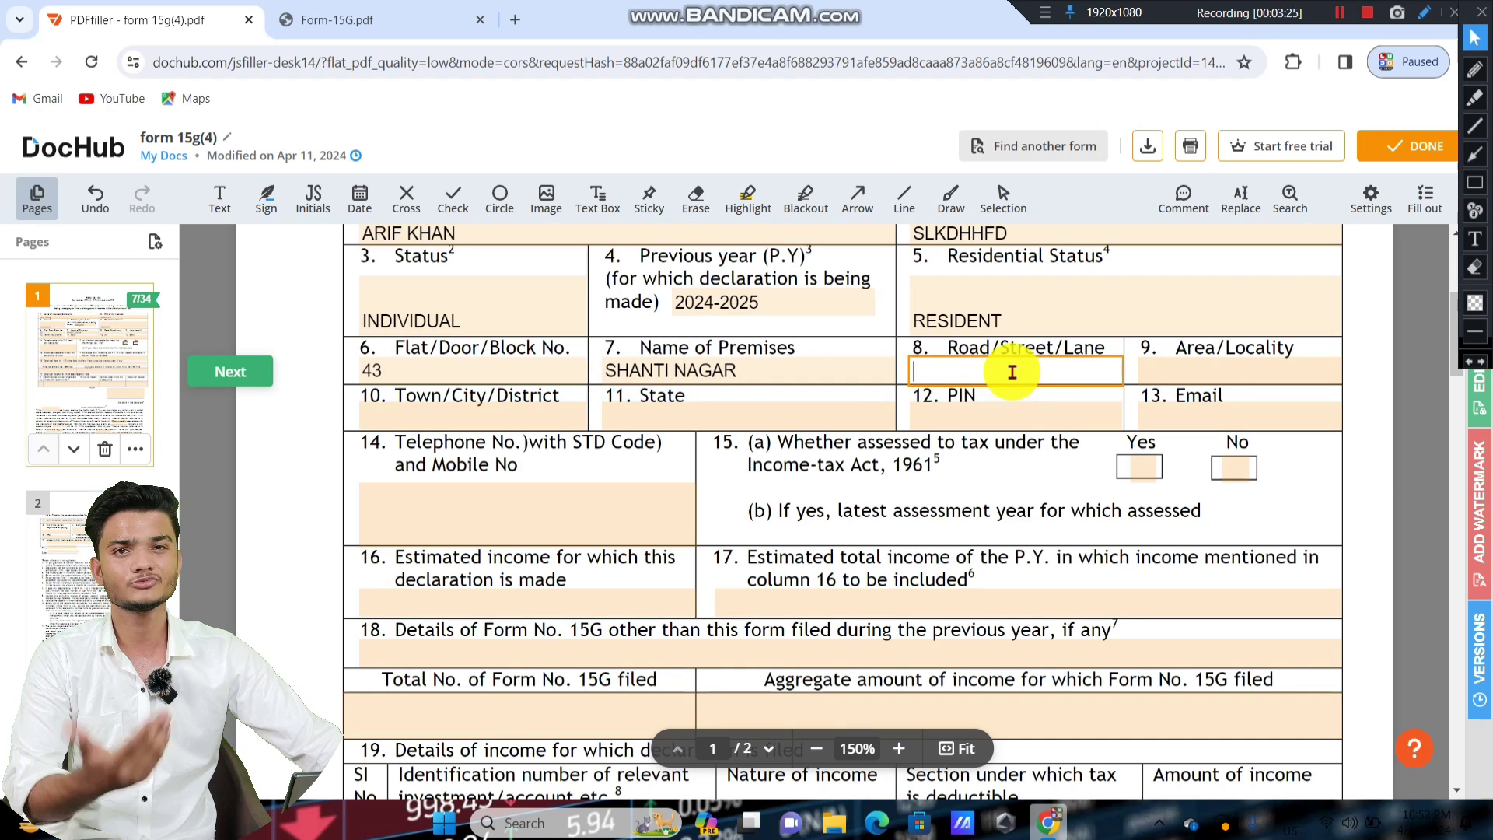
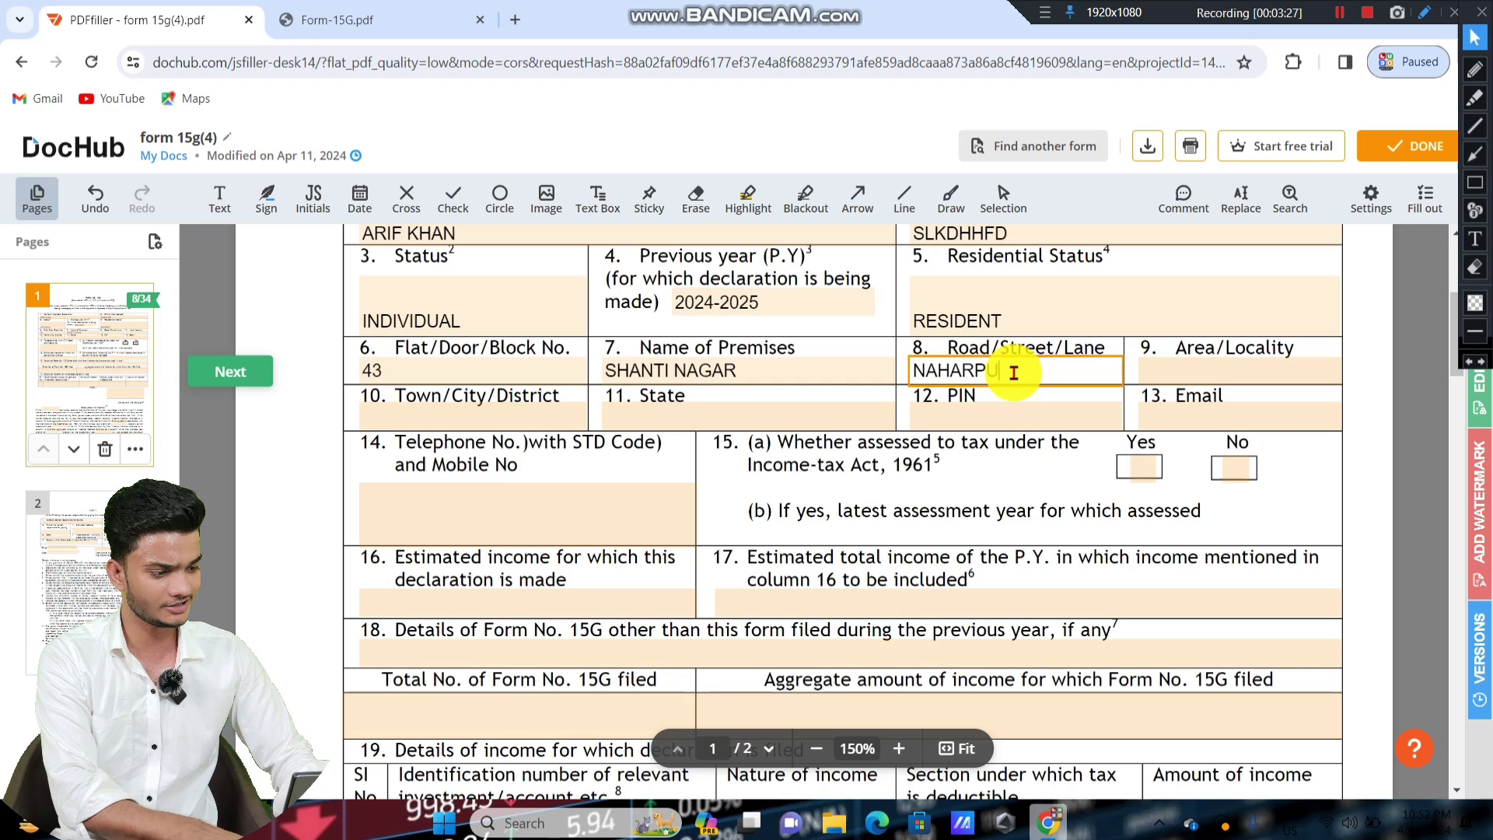
{"action": "key", "text": "Tab"}
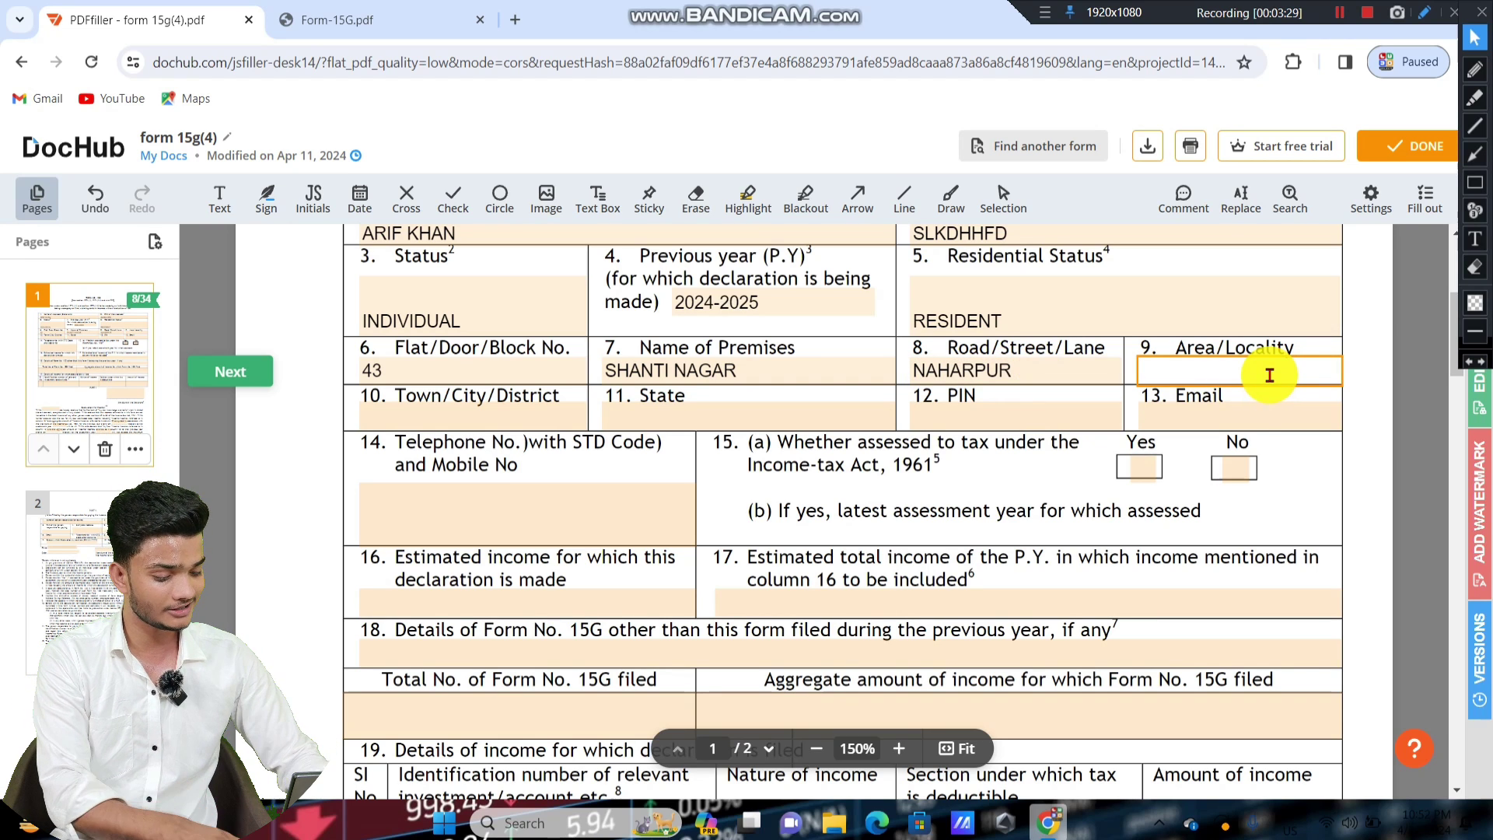
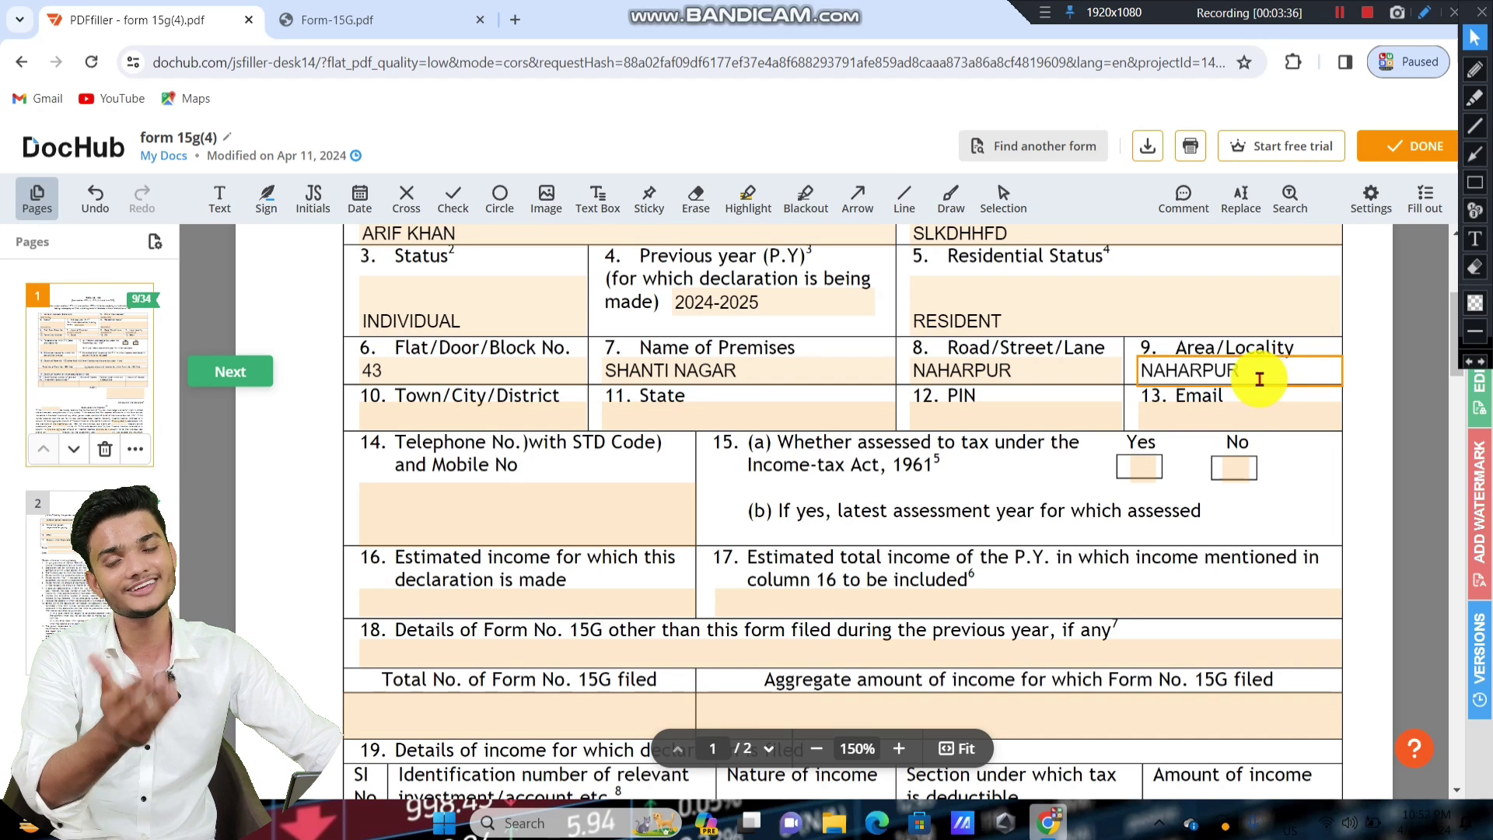
Fill the remaining address fields with state HARYANA and PIN 122004, fixing the PIN's last digit.
{"action": "left_click", "coordinate": [457, 411]}
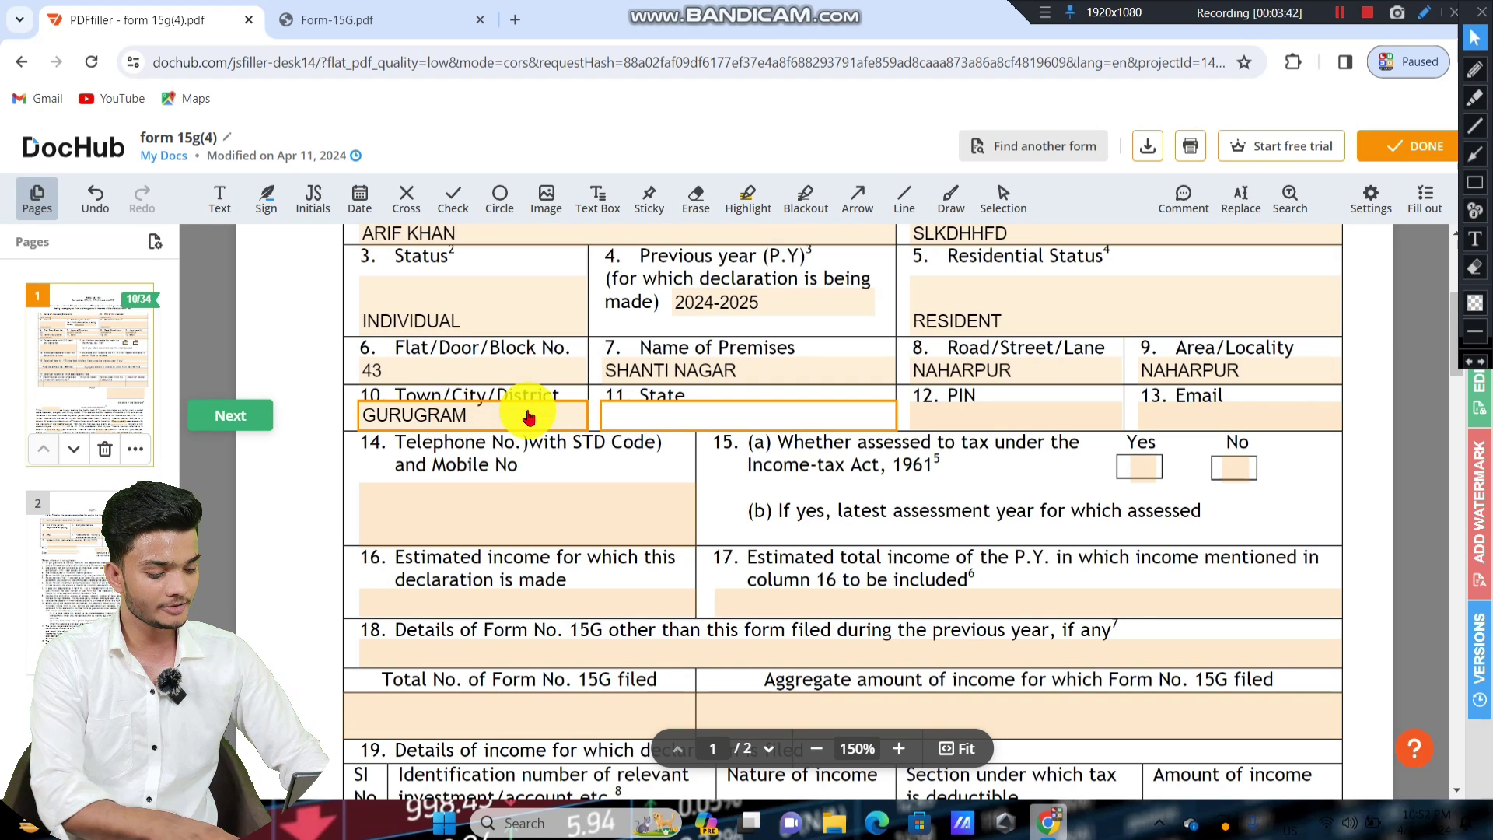
{"action": "type", "text": "HARYANA"}
{"action": "key", "text": "Tab"}
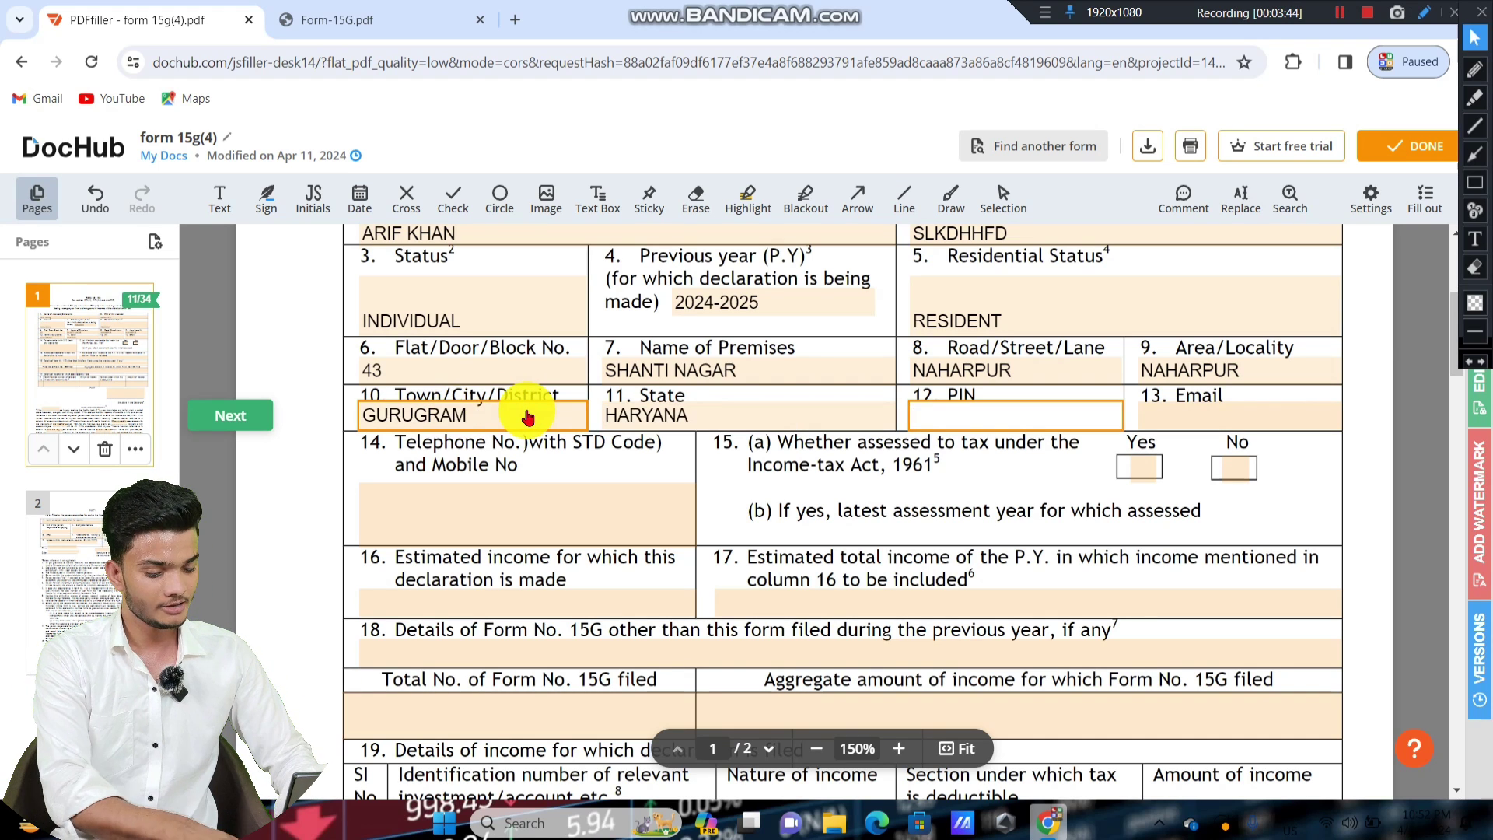
{"action": "type", "text": "122002"}
{"action": "key", "text": "BackSpace"}
{"action": "type", "text": "4"}
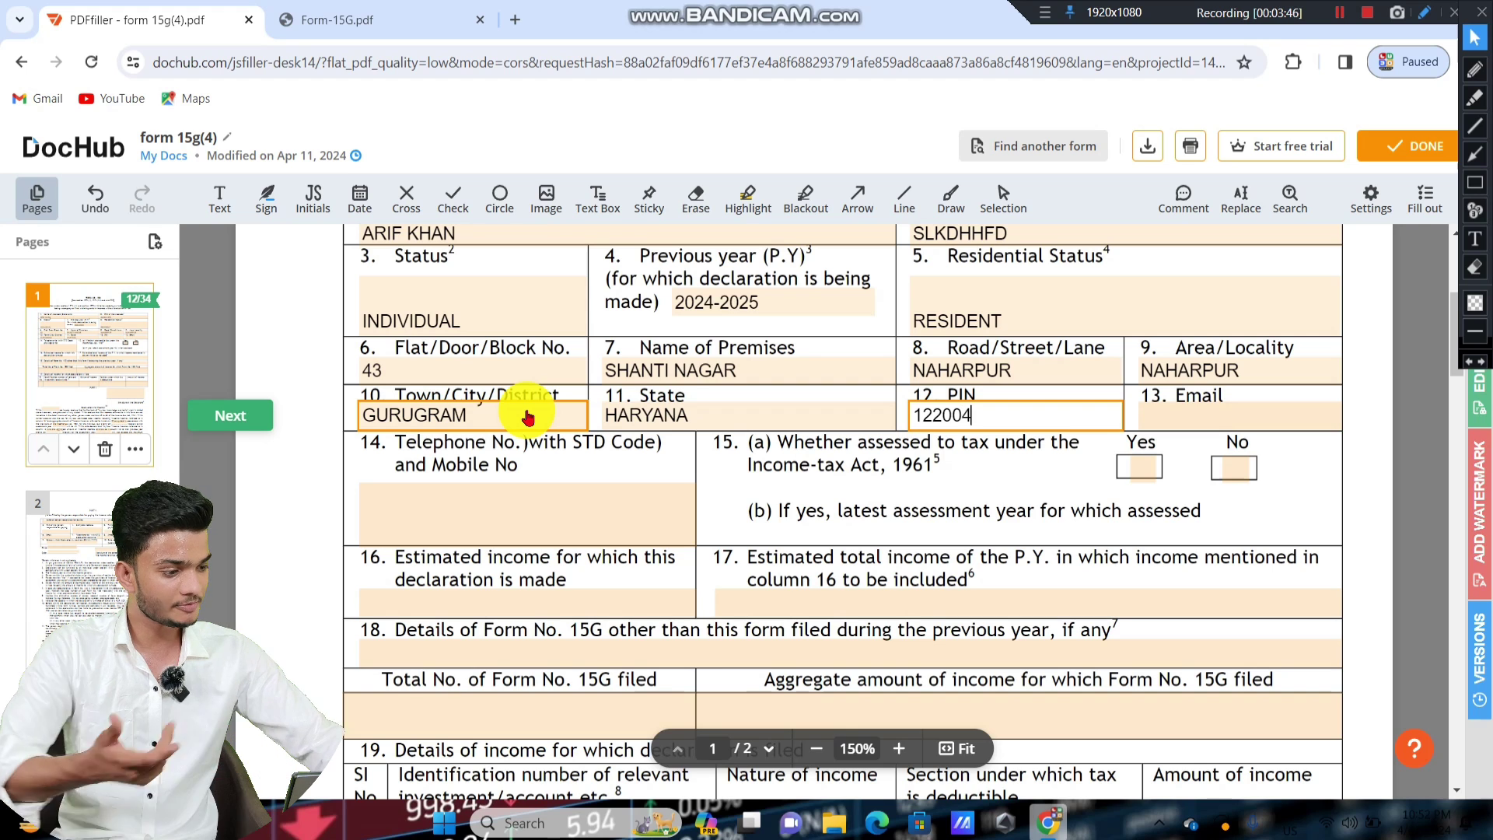
Enter the declarant's e-mail address in field 13.
{"action": "left_click", "coordinate": [1159, 410]}
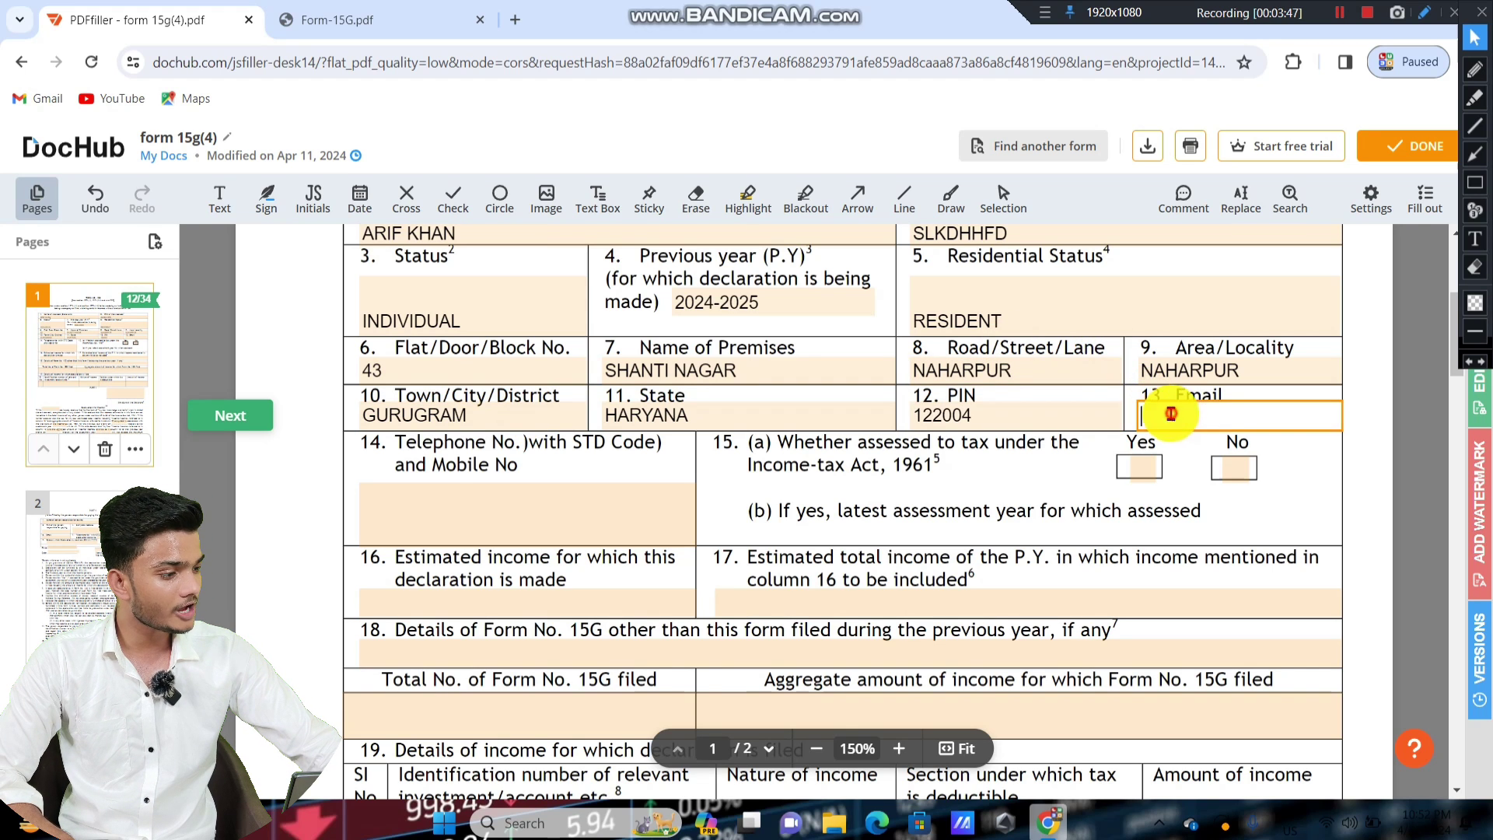
{"action": "left_click", "coordinate": [1475, 182]}
{"action": "left_click_drag", "start_coordinate": [1135, 381], "coordinate": [1324, 439]}
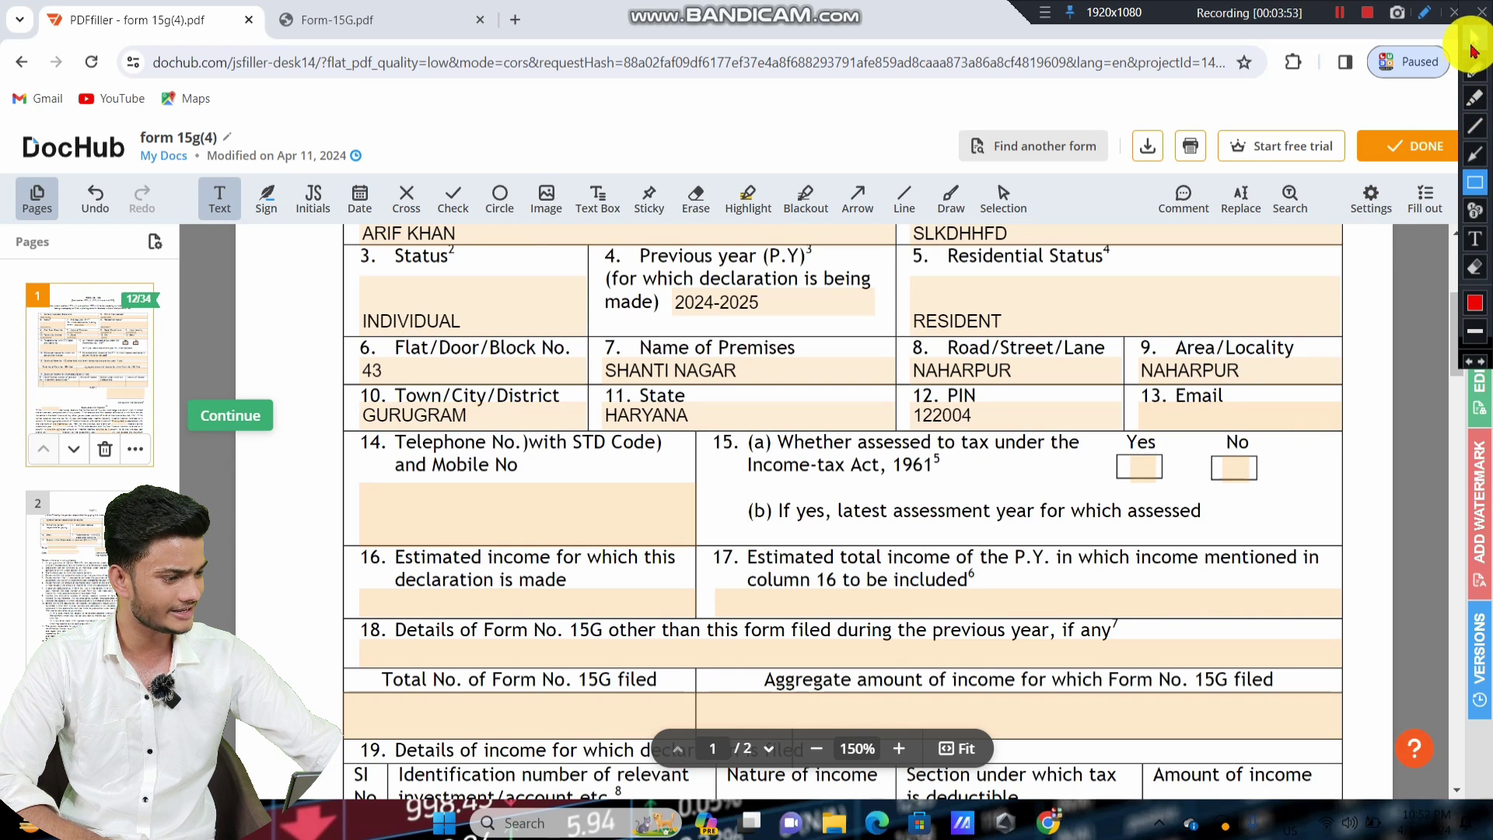
{"action": "left_click", "coordinate": [1475, 38]}
{"action": "left_click", "coordinate": [1189, 412]}
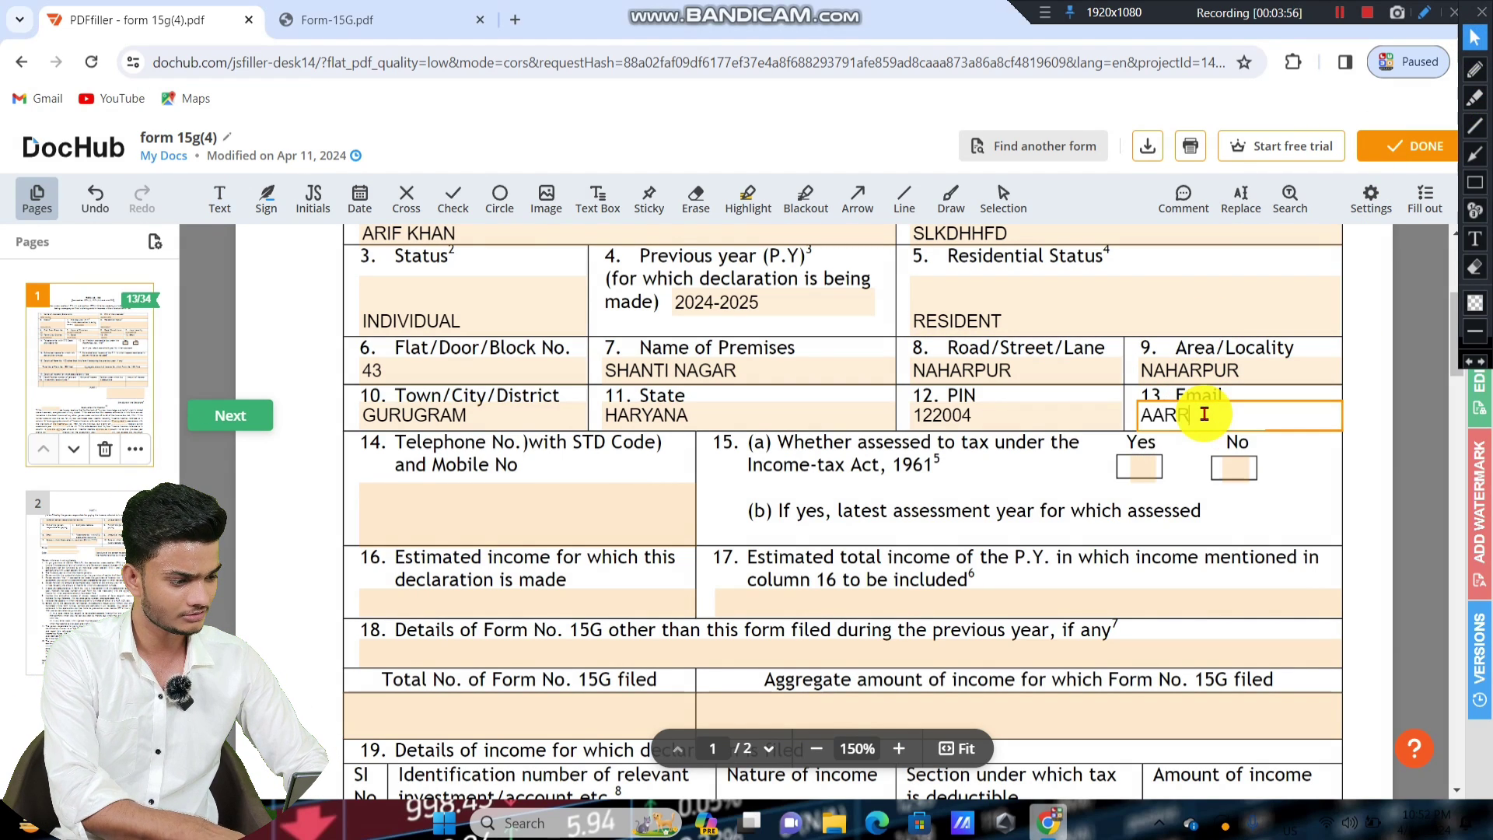
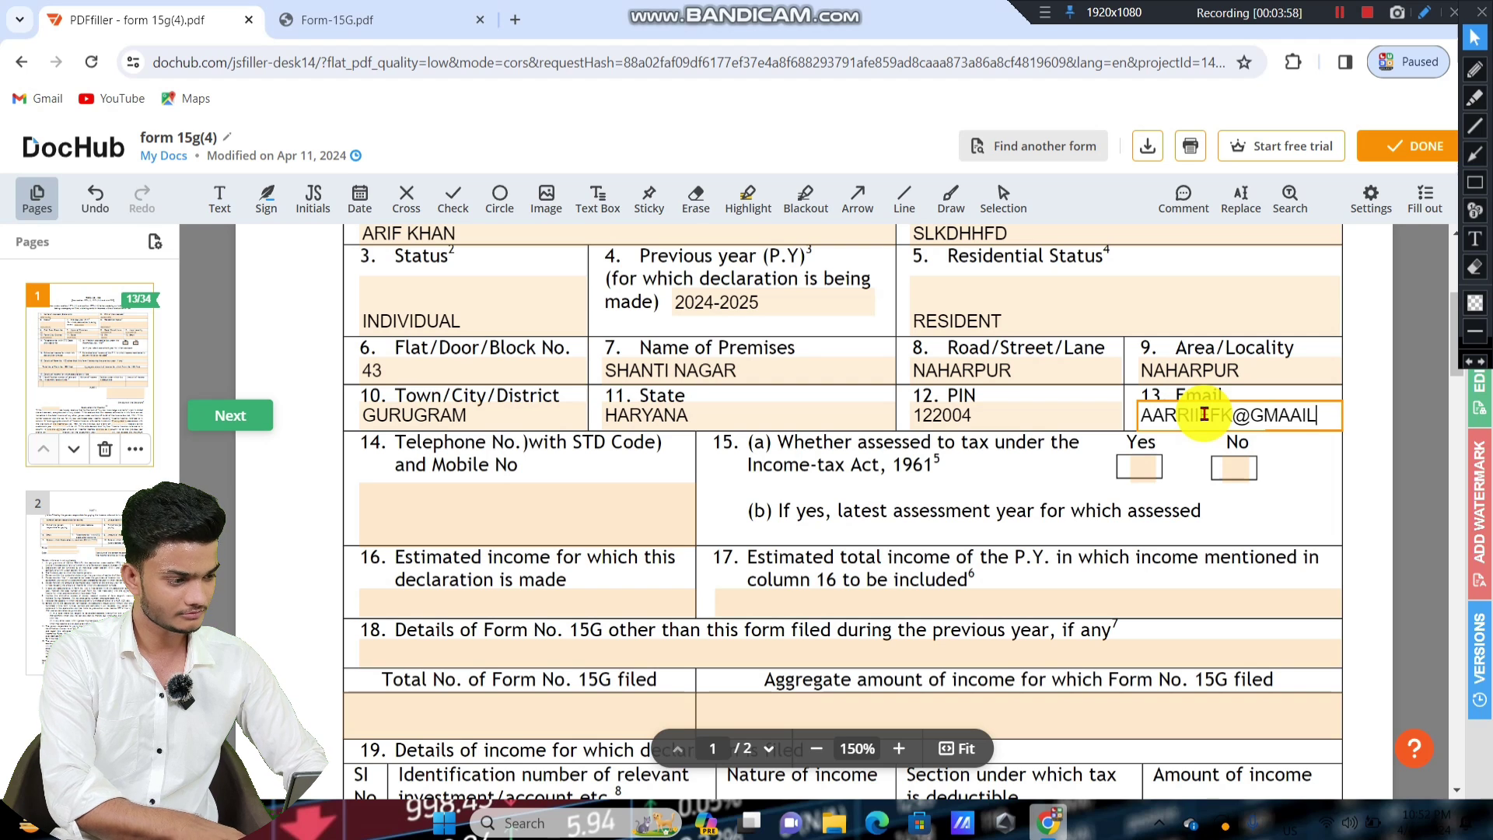
Enter the declarant's mobile number in field 14, correcting a mistyped digit.
{"action": "left_click", "coordinate": [451, 512]}
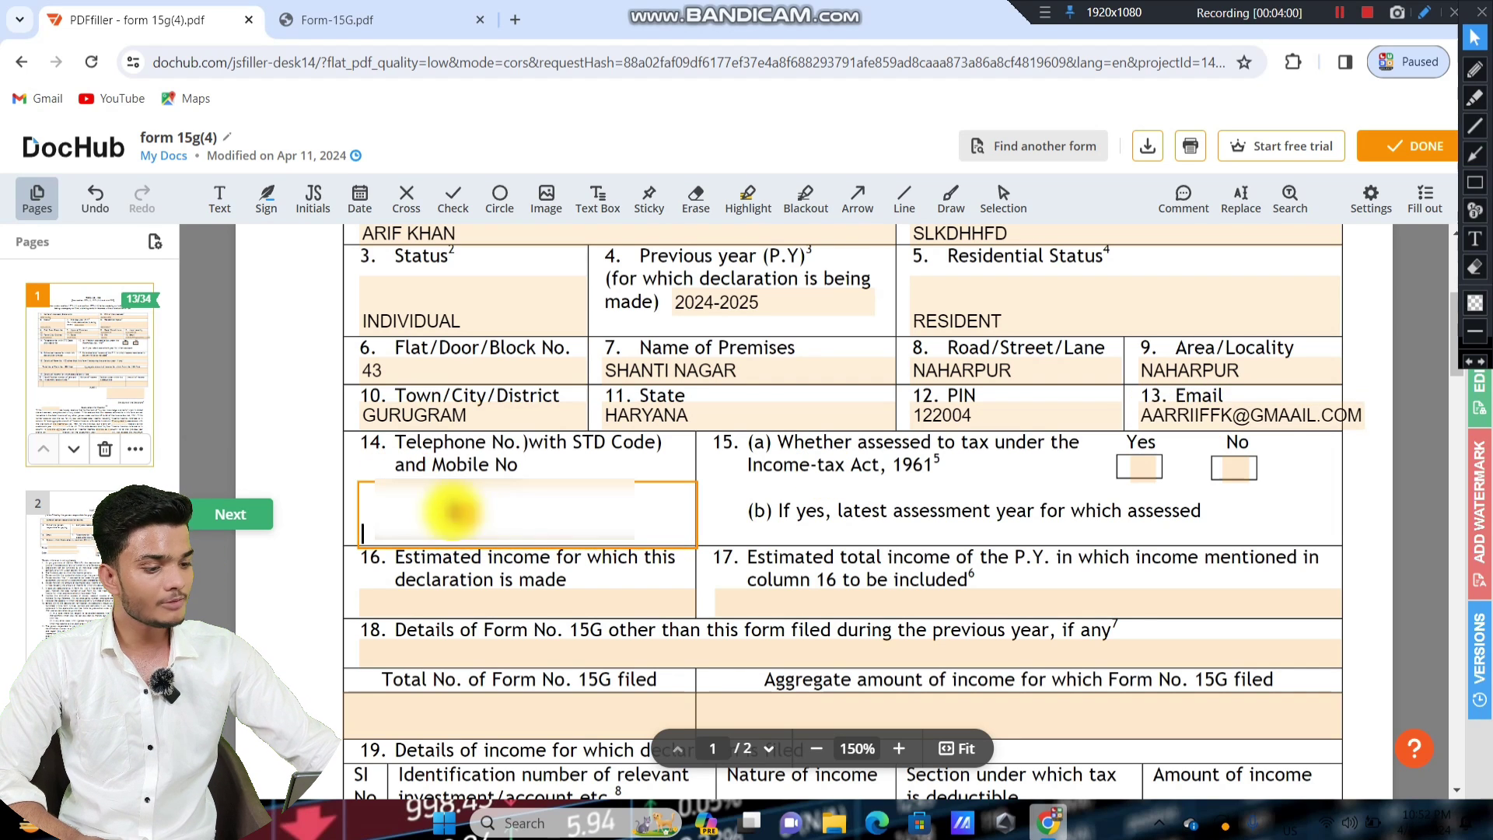
{"action": "left_click", "coordinate": [1475, 182]}
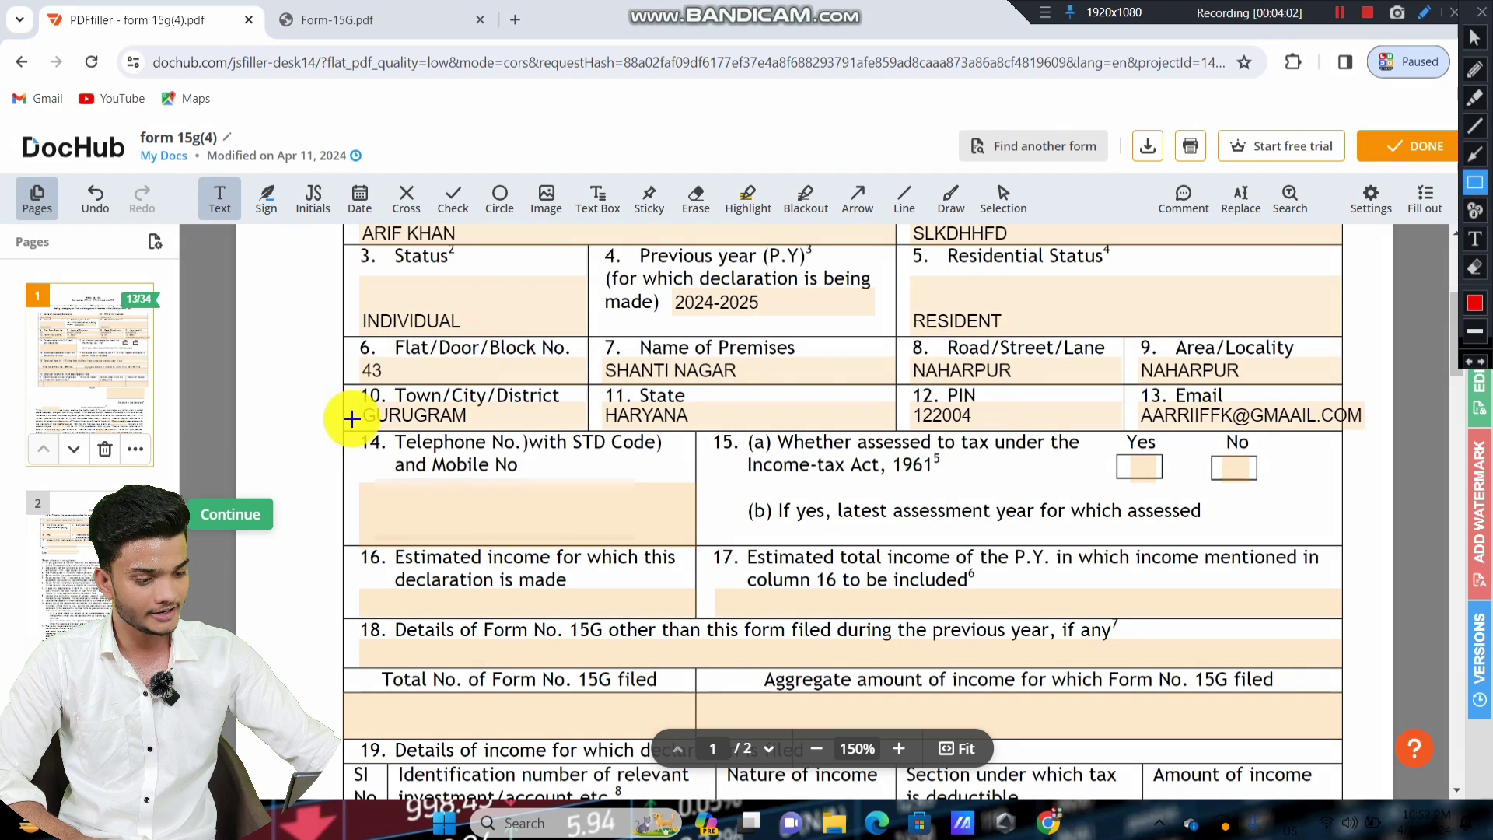
{"action": "left_click_drag", "start_coordinate": [350, 426], "coordinate": [691, 523]}
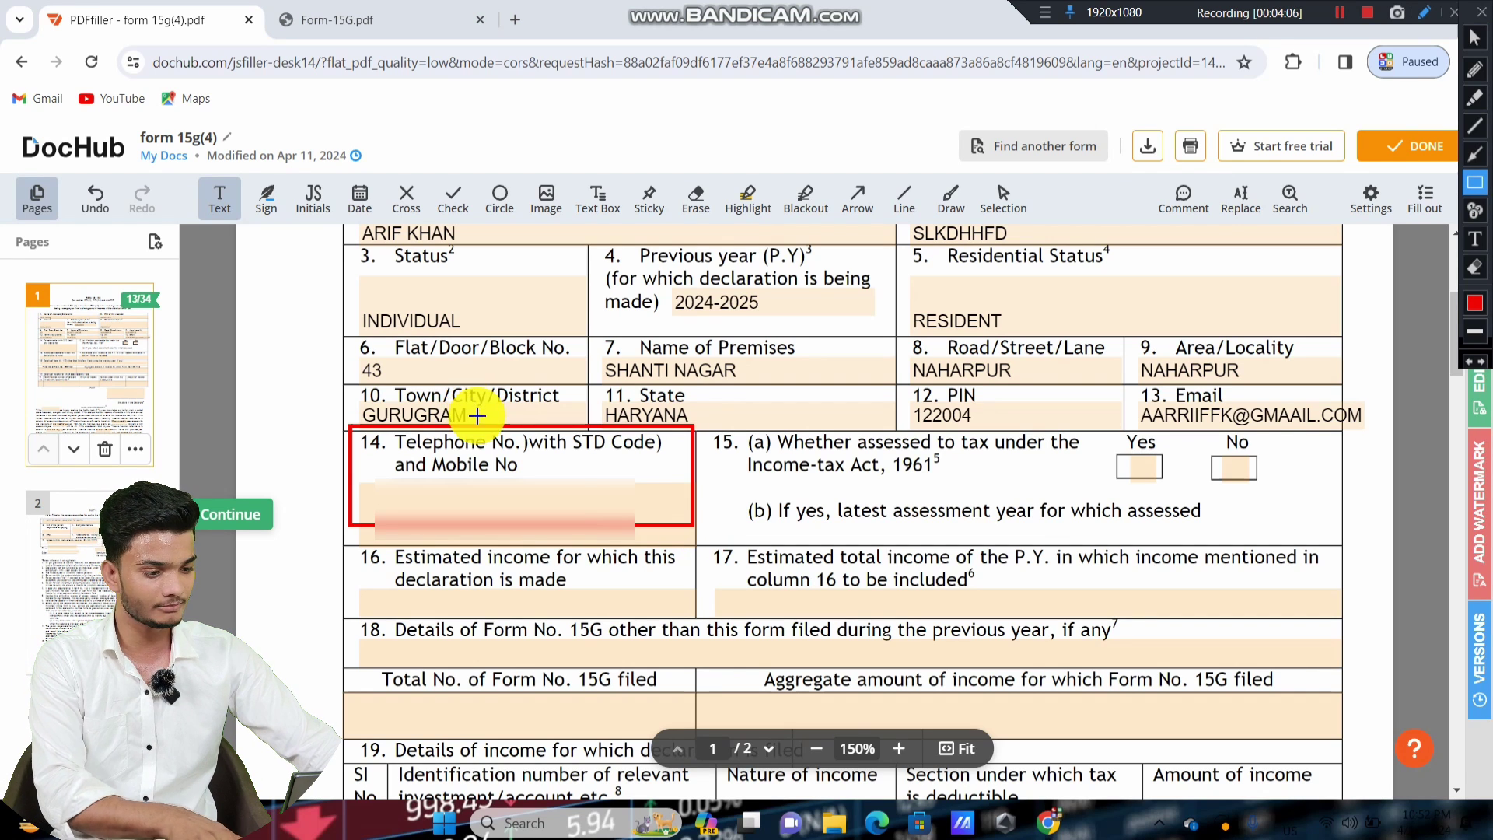
{"action": "left_click", "coordinate": [1475, 41]}
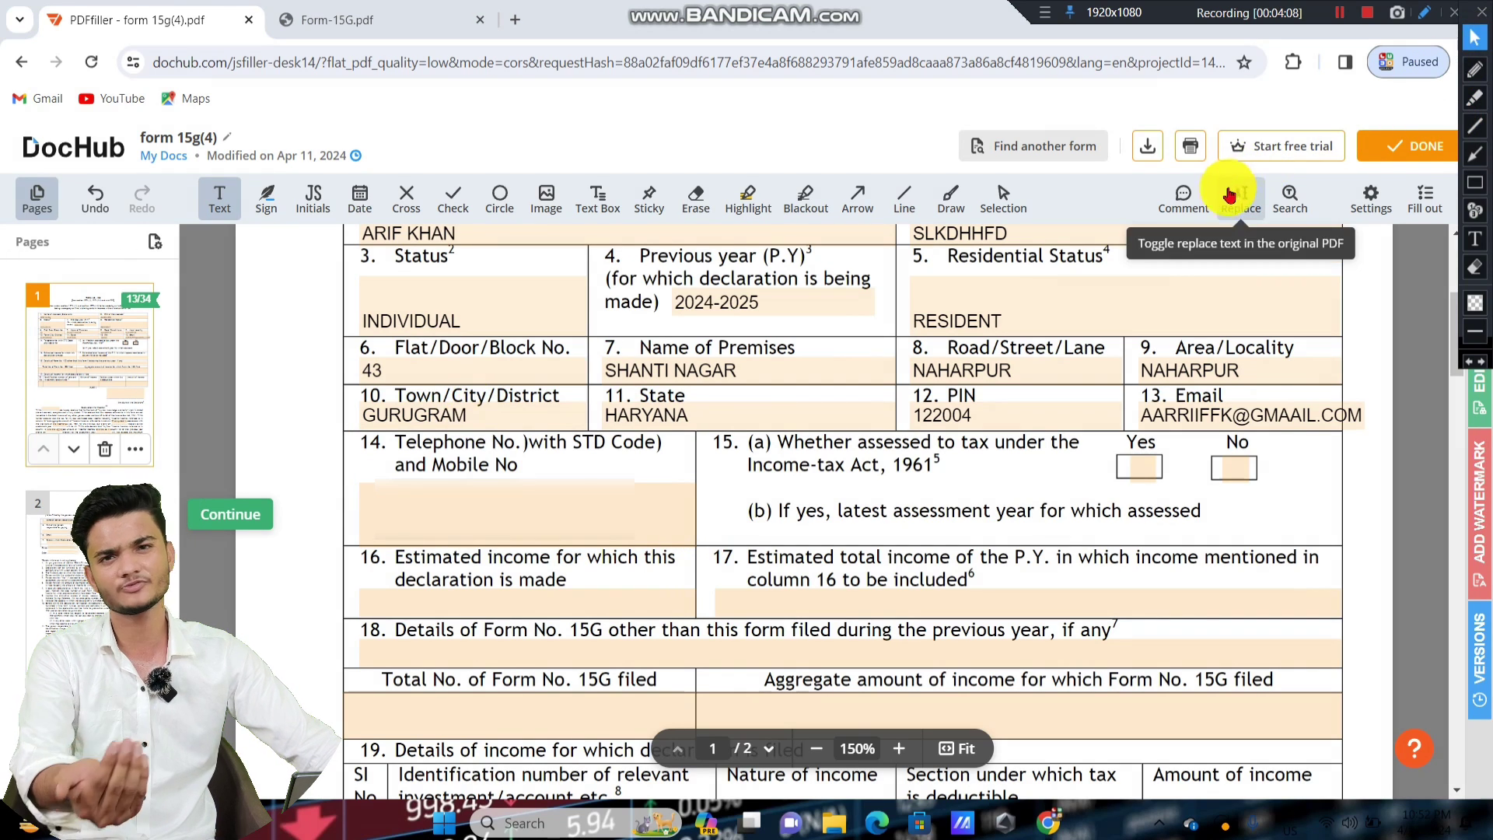
{"action": "left_click", "coordinate": [516, 487]}
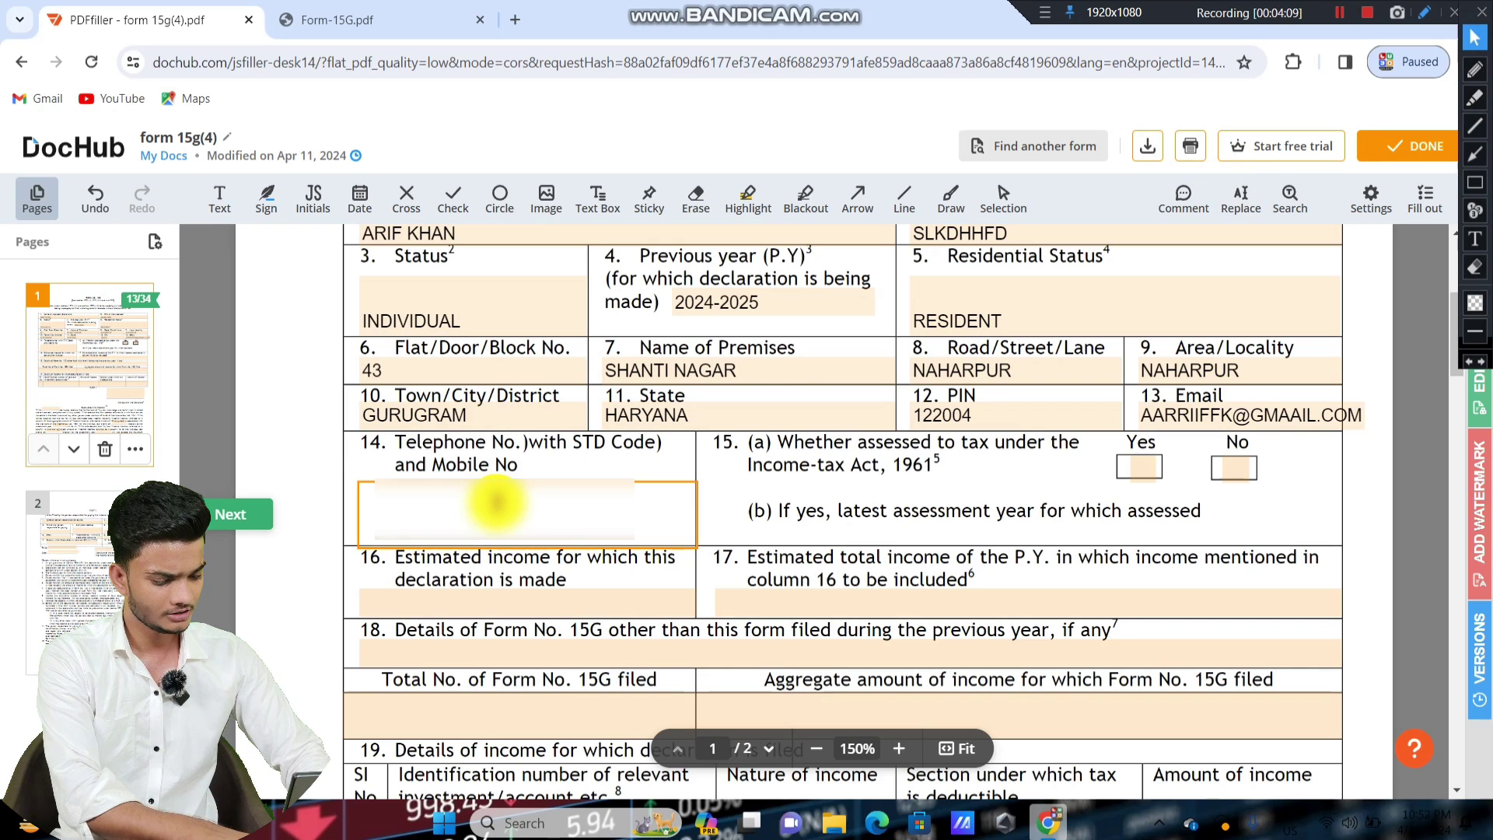
{"action": "type", "text": "88"}
{"action": "key", "text": "BackSpace"}
{"action": "key", "text": "BackSpace"}
{"action": "key", "text": "BackSpace"}
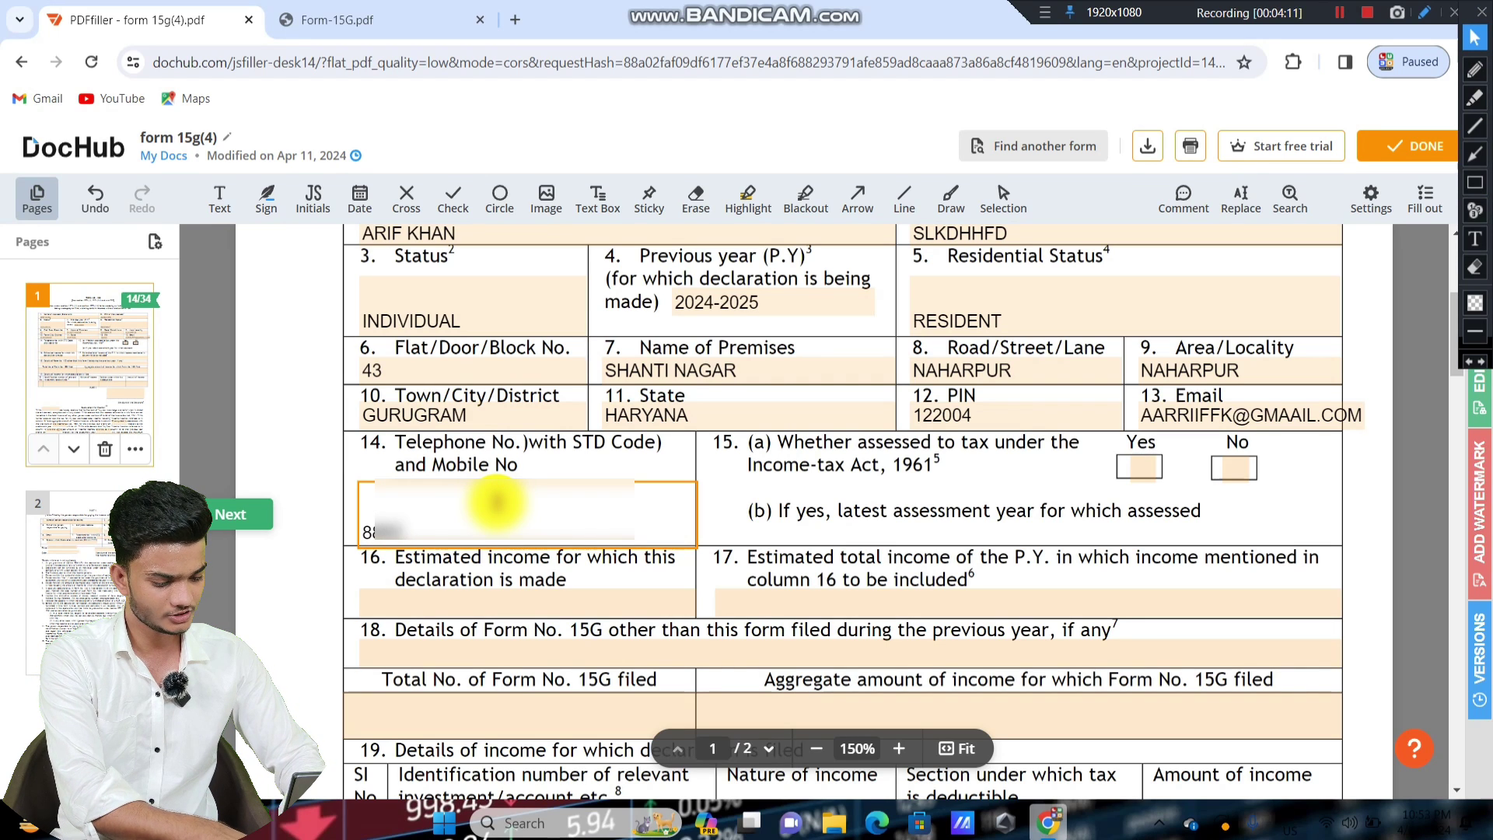
{"action": "type", "text": "888888"}
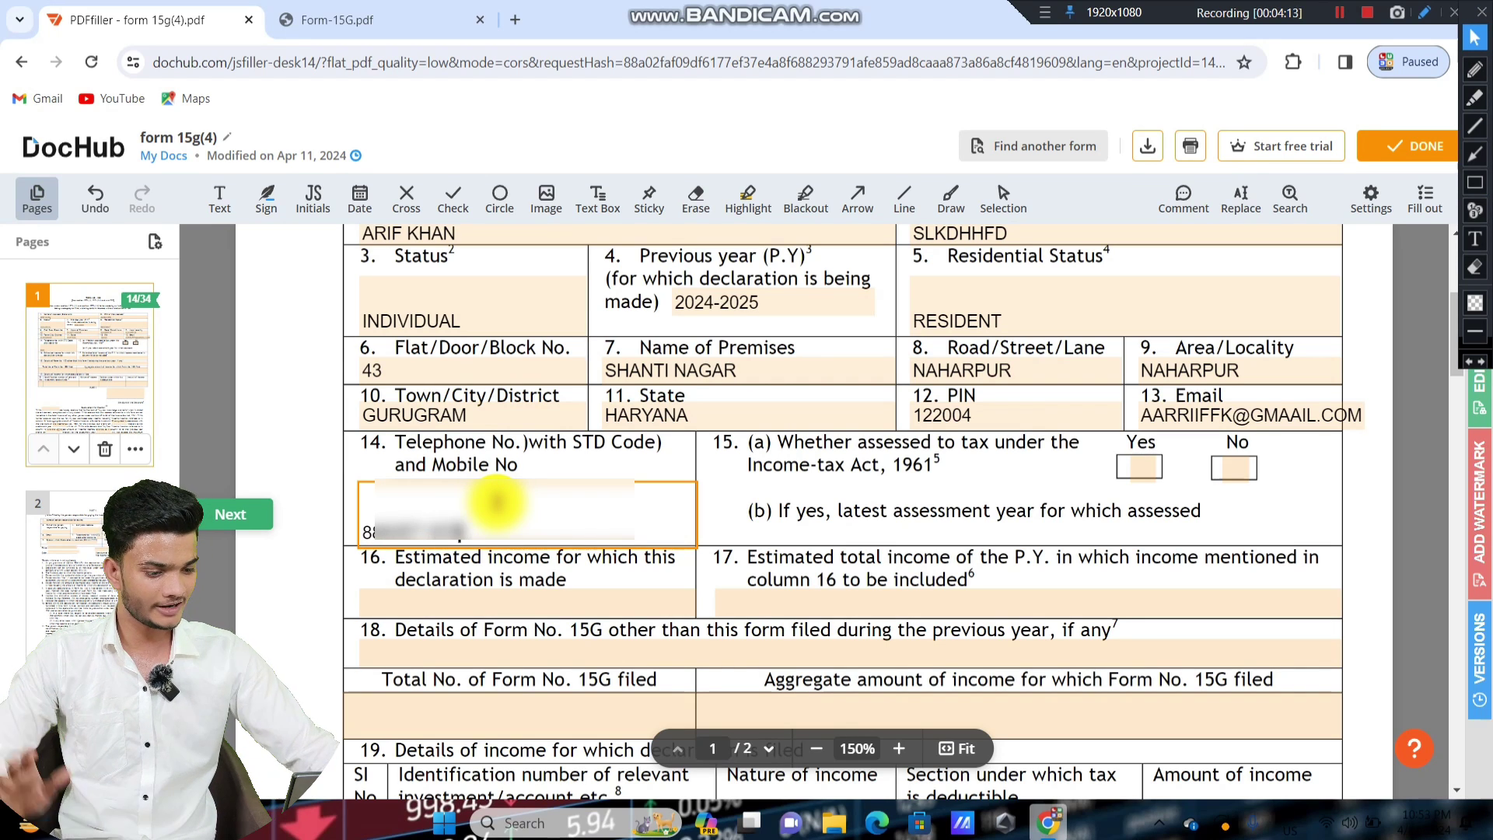
{"action": "left_click", "coordinate": [723, 468]}
{"action": "left_click", "coordinate": [789, 387]}
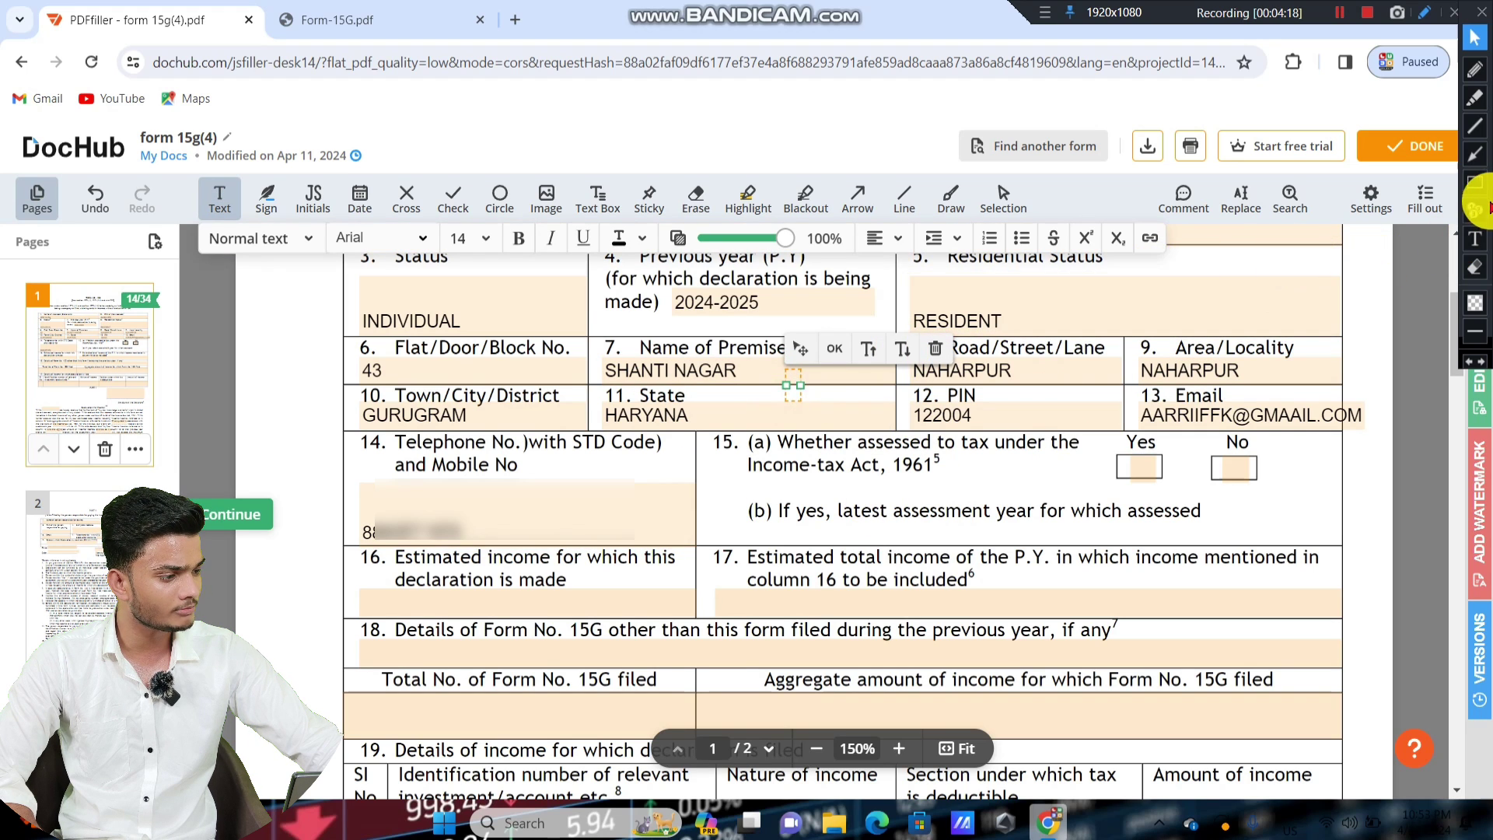
{"action": "left_click", "coordinate": [1474, 184]}
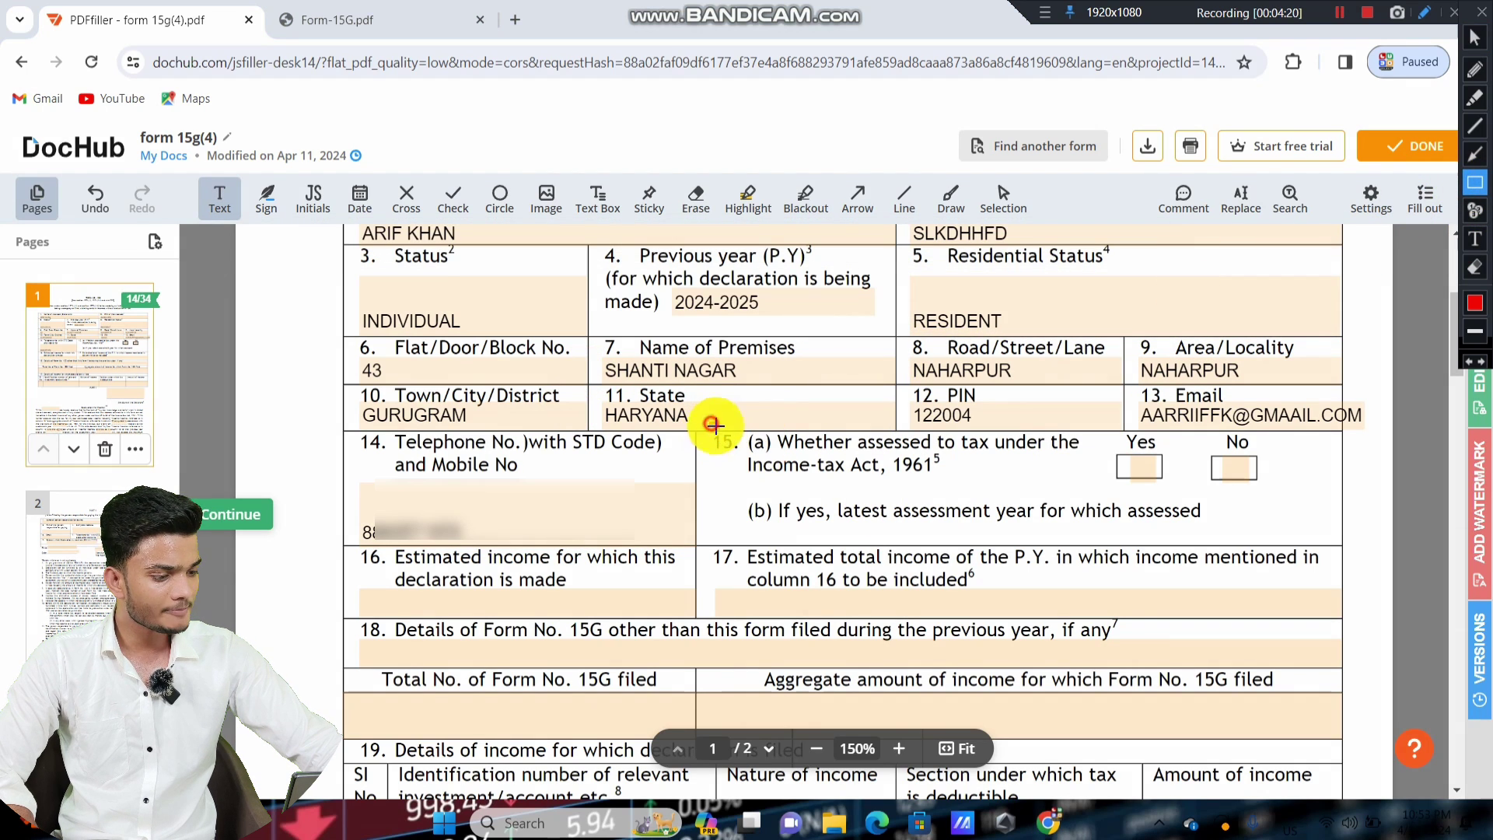
{"action": "left_click_drag", "start_coordinate": [710, 423], "coordinate": [1309, 542]}
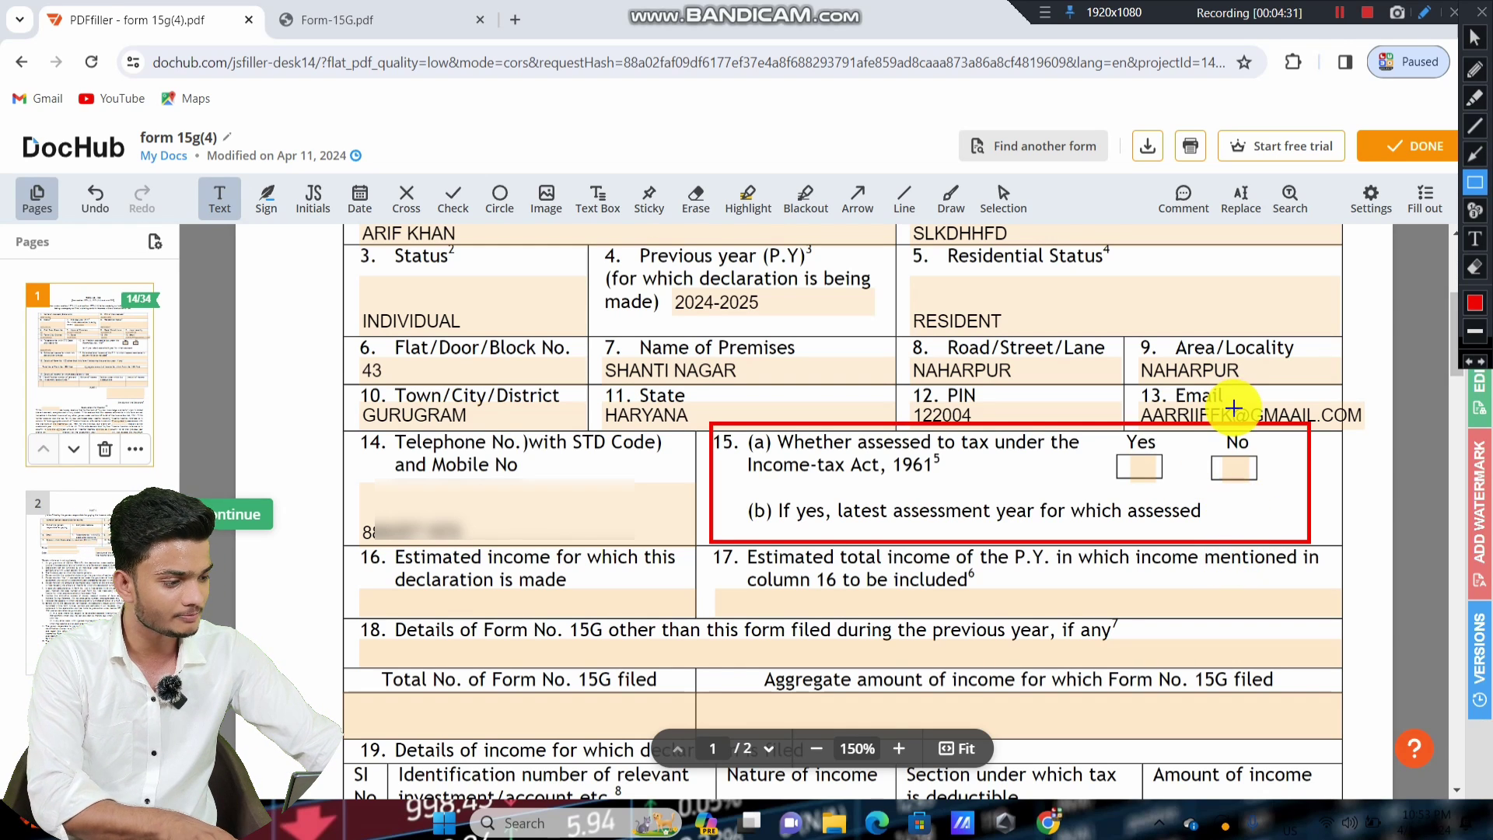
{"action": "key", "text": "ctrl+z"}
Cross the Yes box for item 15(a), assessed to tax under the Income-tax Act, 1961.
{"action": "left_click", "coordinate": [1474, 37]}
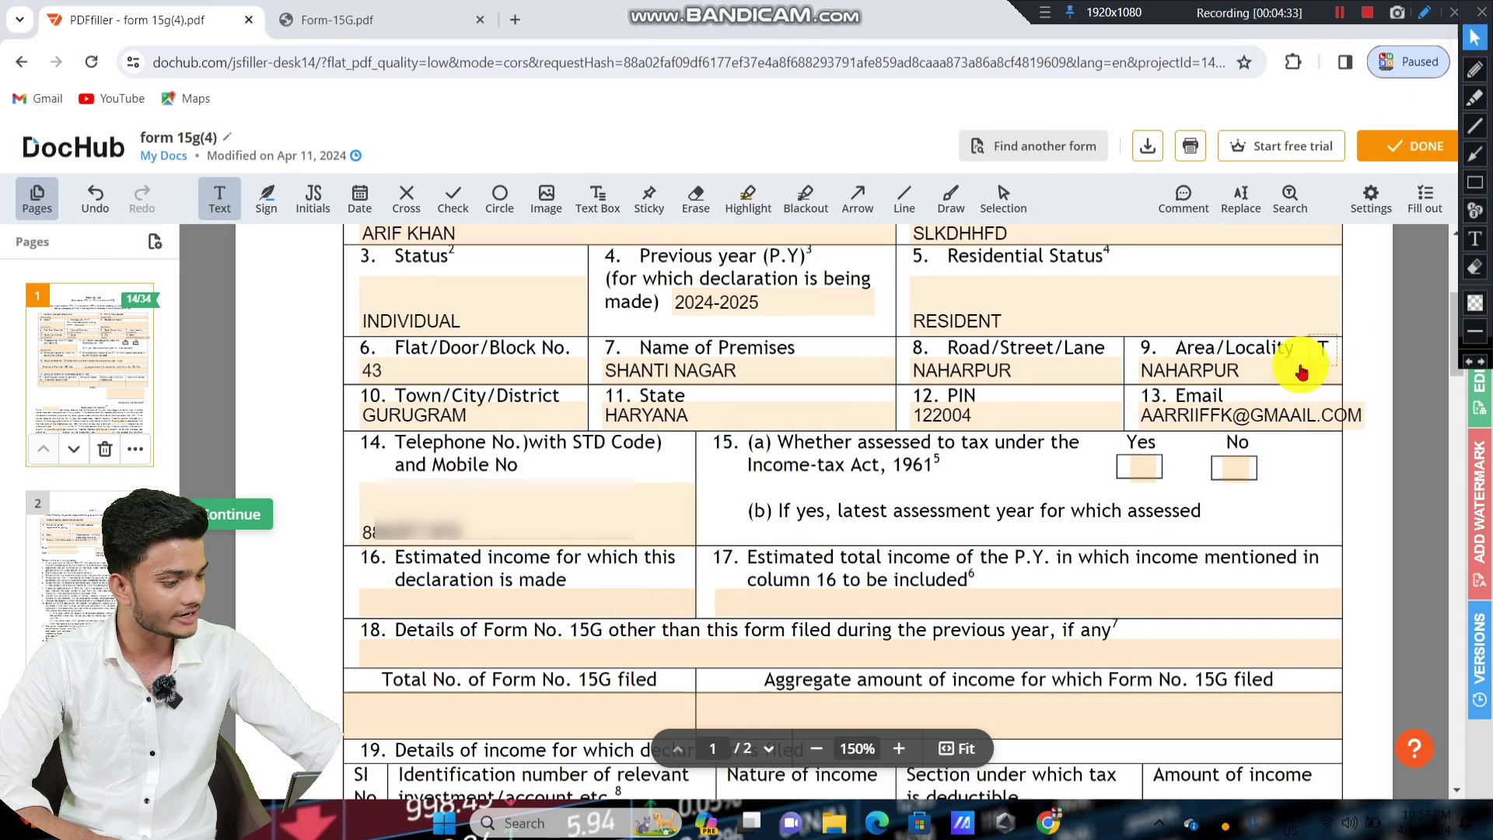
{"action": "left_click", "coordinate": [1227, 472]}
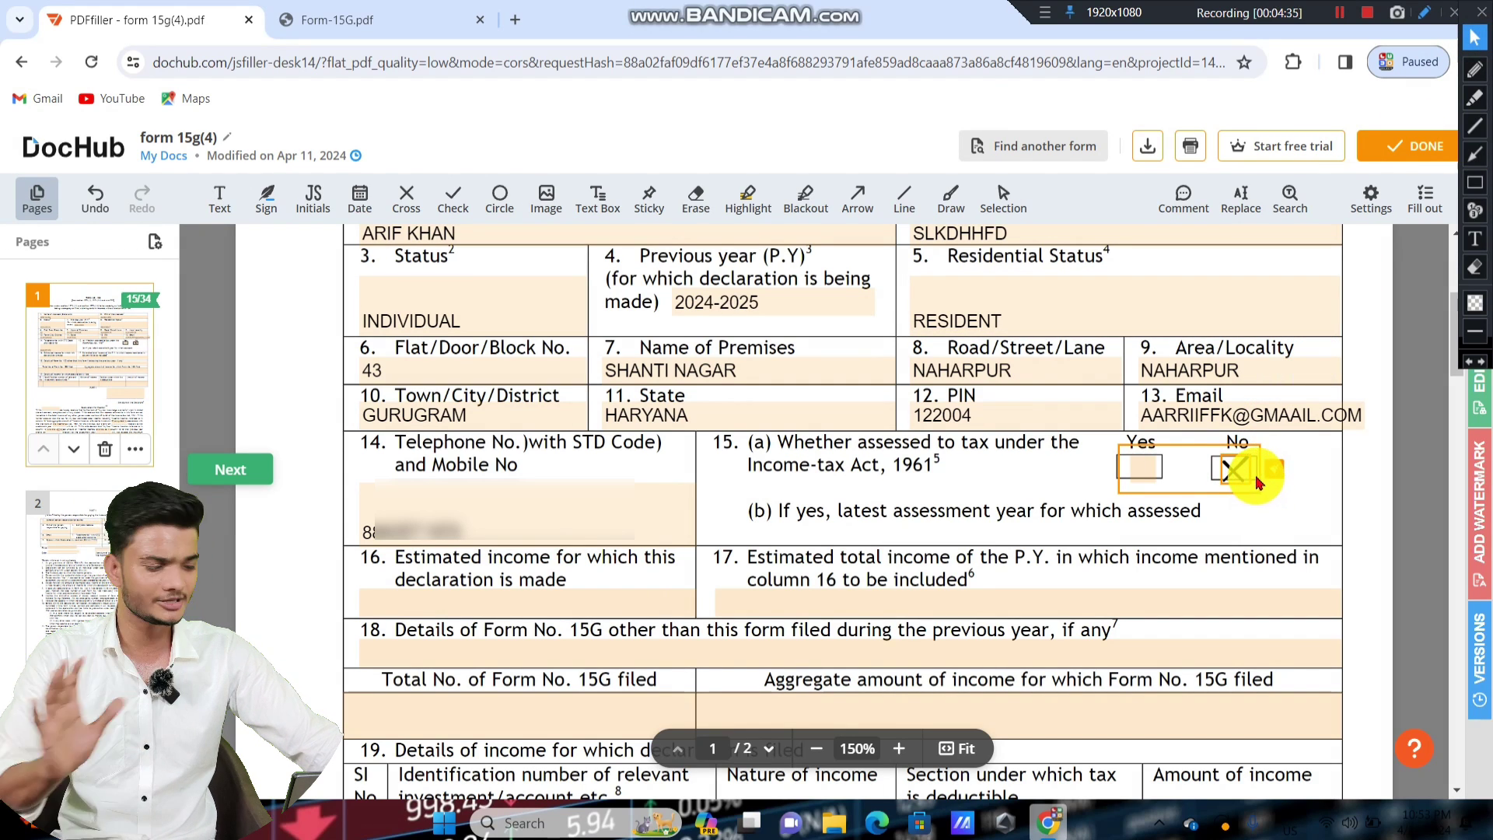
{"action": "left_click", "coordinate": [1150, 471]}
{"action": "key", "text": "ctrl+z"}
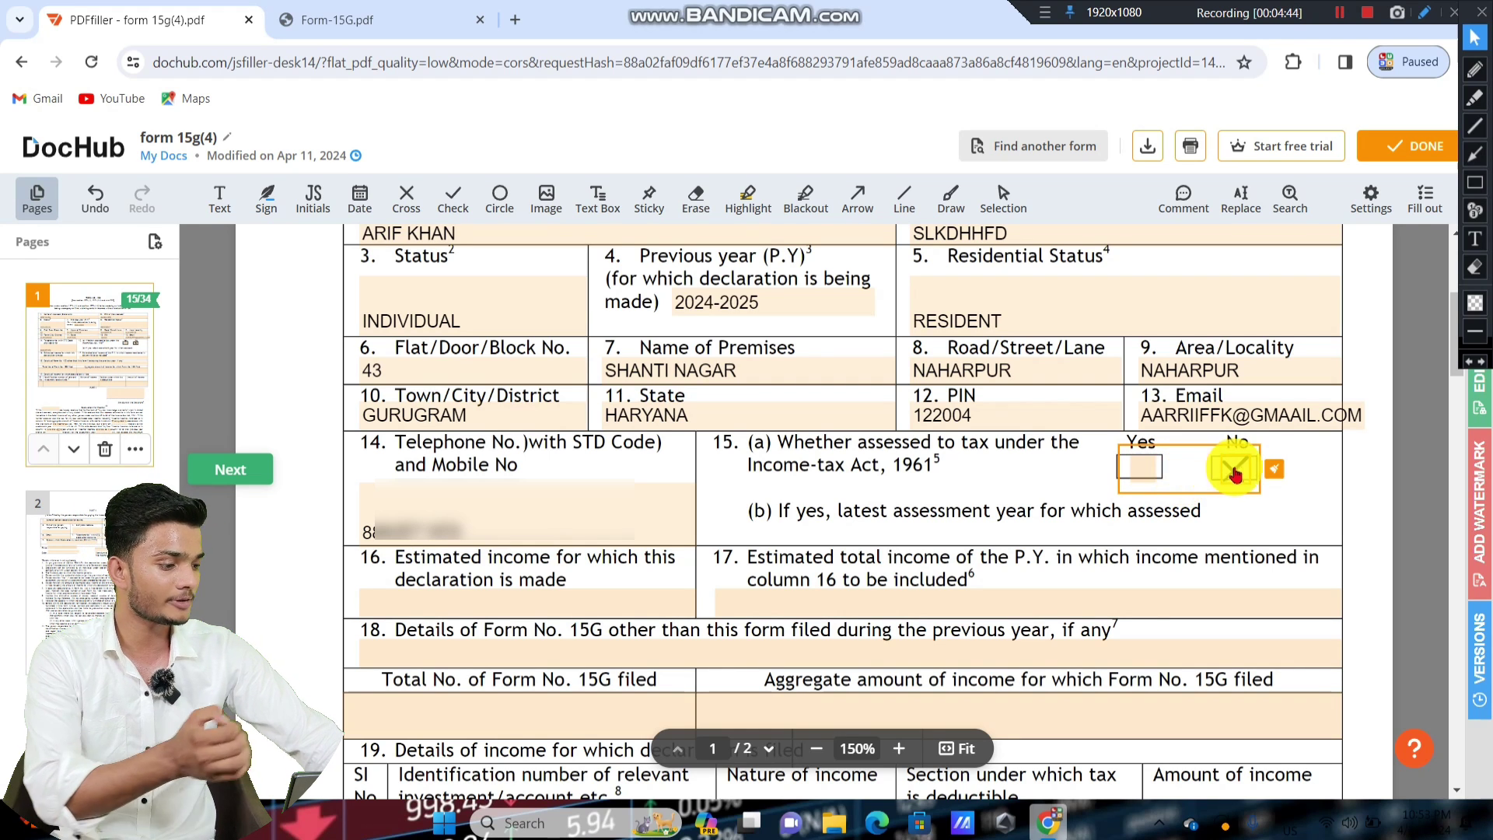
{"action": "left_click", "coordinate": [1139, 468]}
{"action": "left_click", "coordinate": [1369, 470]}
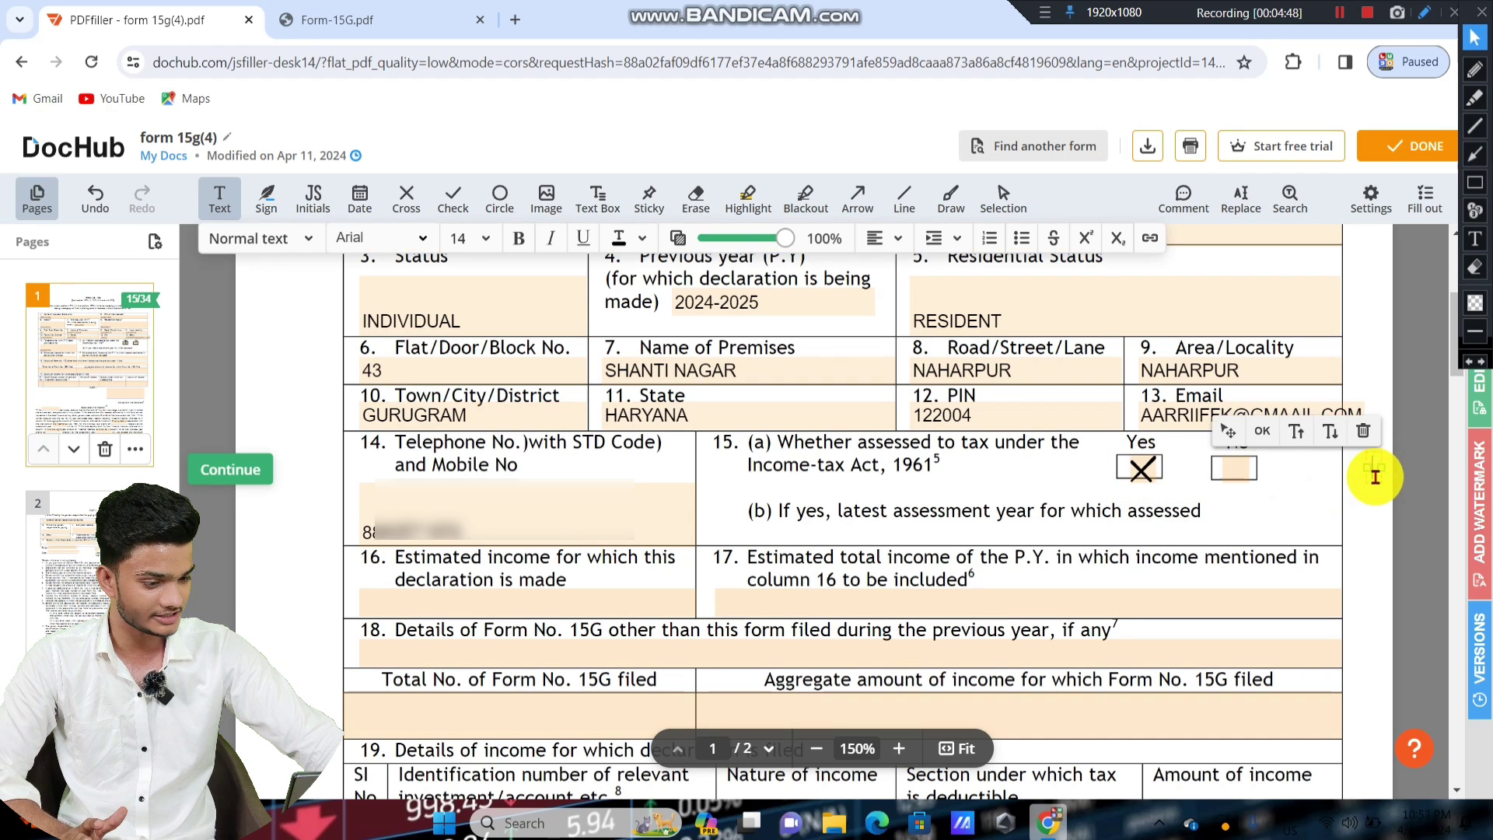
{"action": "scroll", "coordinate": [1368, 489], "scroll_direction": "down", "scroll_amount": 1}
{"action": "scroll", "coordinate": [1368, 488], "scroll_direction": "down", "scroll_amount": 1}
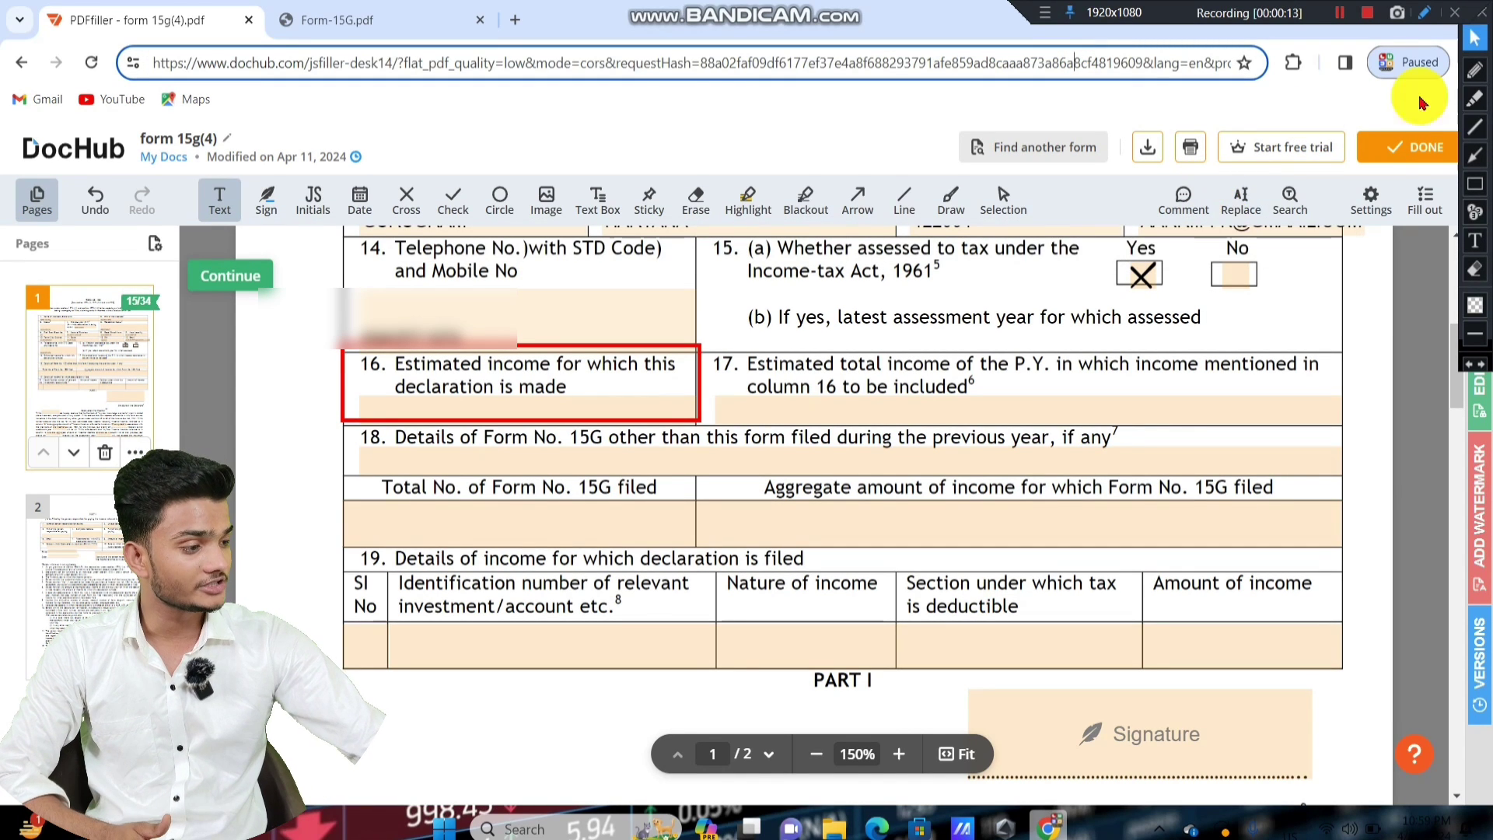
Activate field 16, estimated income for which the declaration is made.
{"action": "left_click", "coordinate": [1475, 155]}
{"action": "left_click_drag", "start_coordinate": [249, 409], "coordinate": [350, 372]}
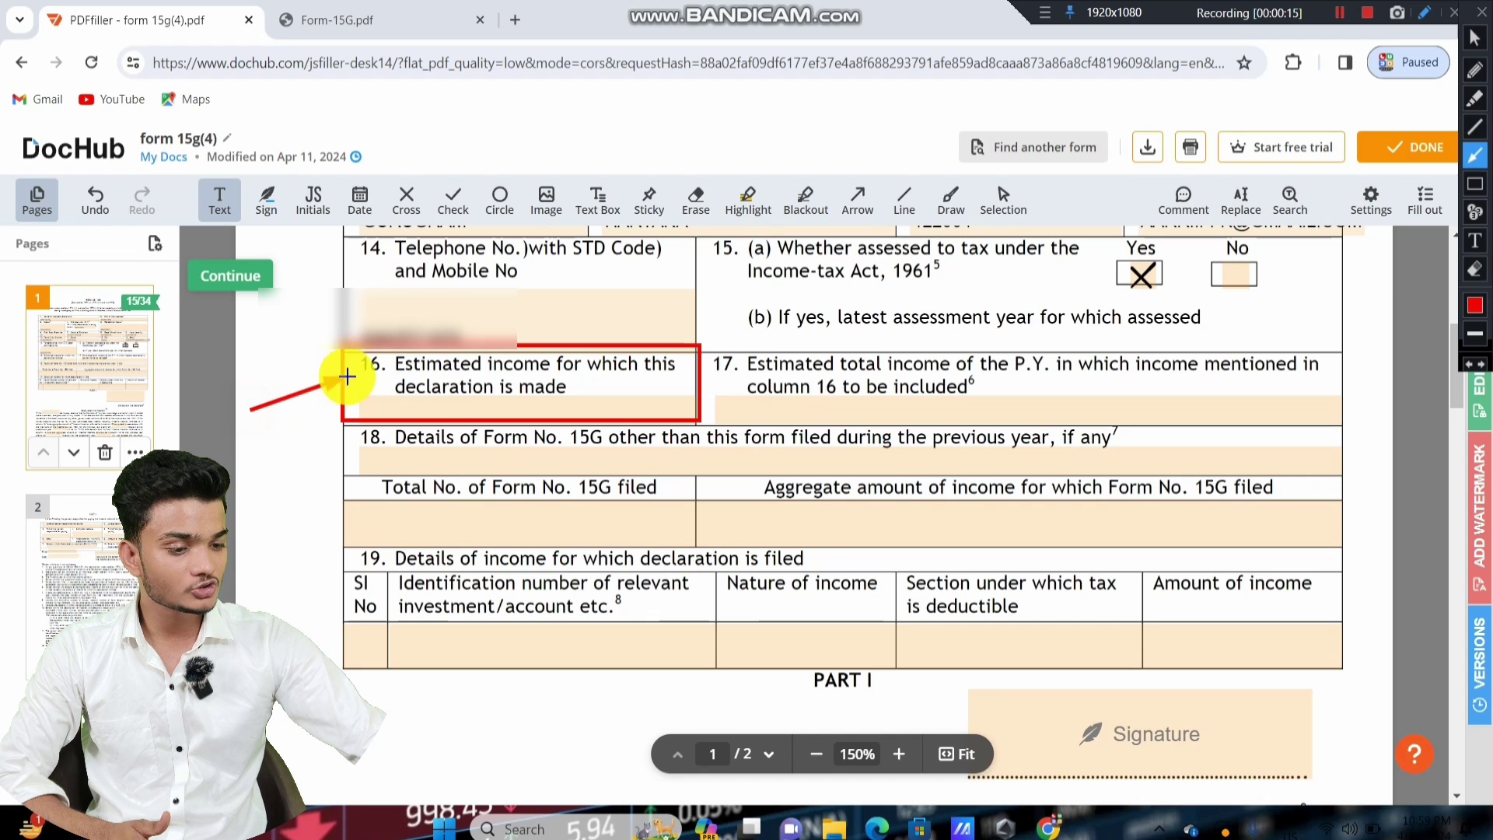
{"action": "mouse_move", "coordinate": [684, 306]}
{"action": "left_mouse_down"}
{"action": "mouse_move", "coordinate": [723, 344]}
{"action": "mouse_move", "coordinate": [1123, 407]}
{"action": "mouse_move", "coordinate": [1324, 420]}
{"action": "left_mouse_up"}
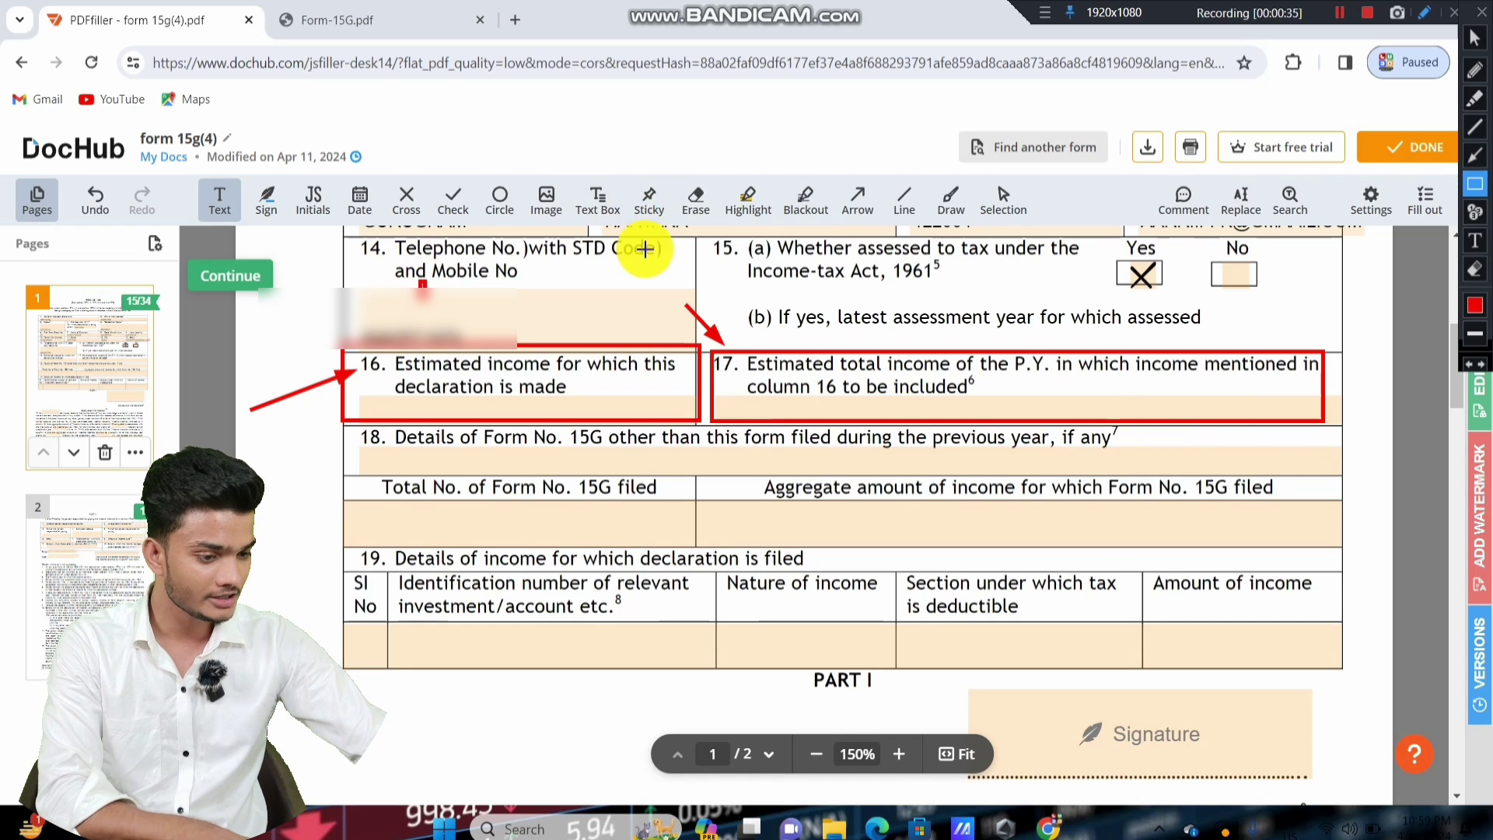
{"action": "left_click", "coordinate": [1474, 154]}
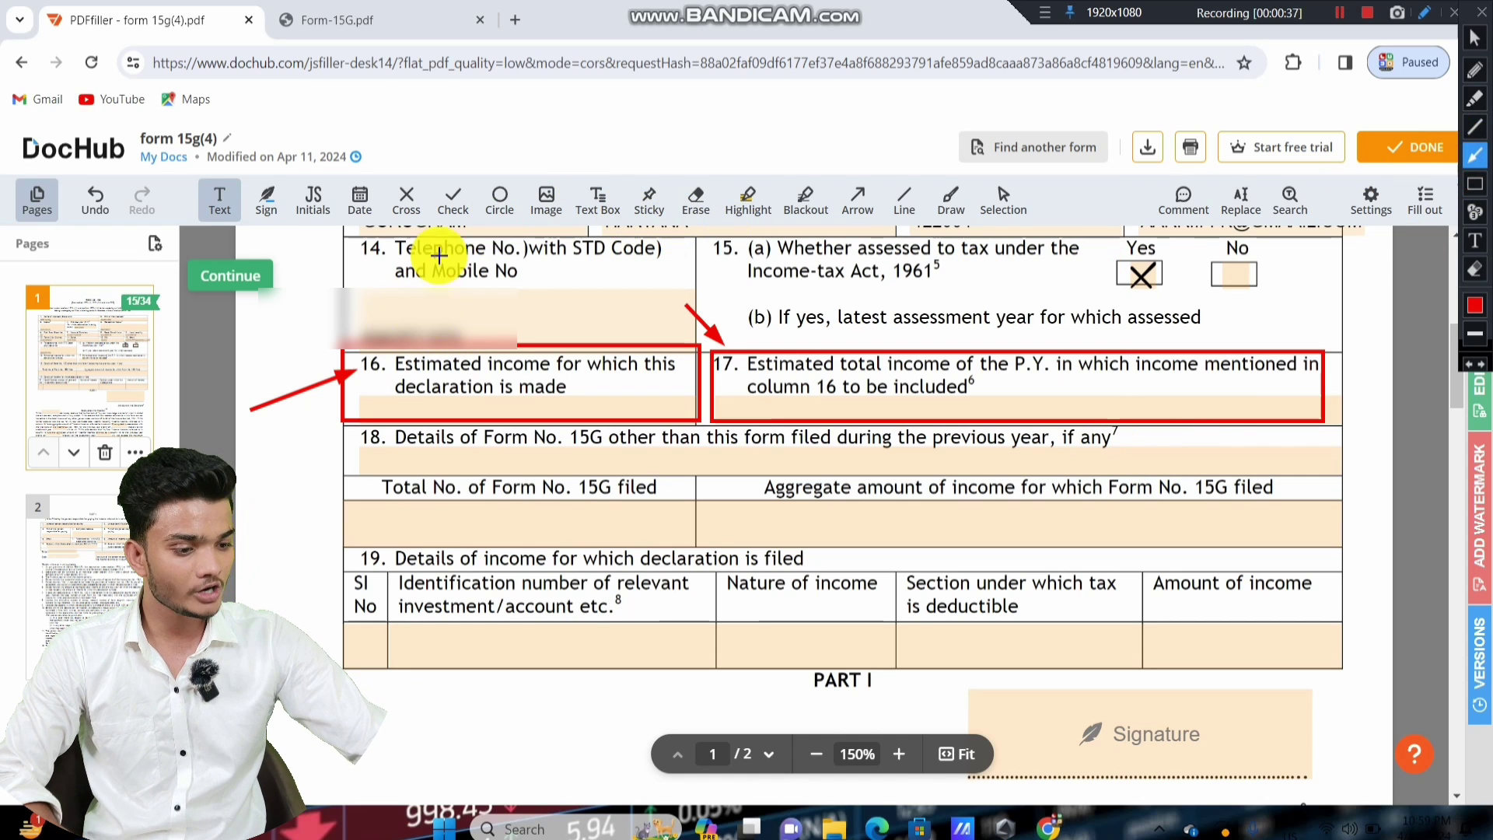
{"action": "left_click_drag", "start_coordinate": [439, 255], "coordinate": [462, 340]}
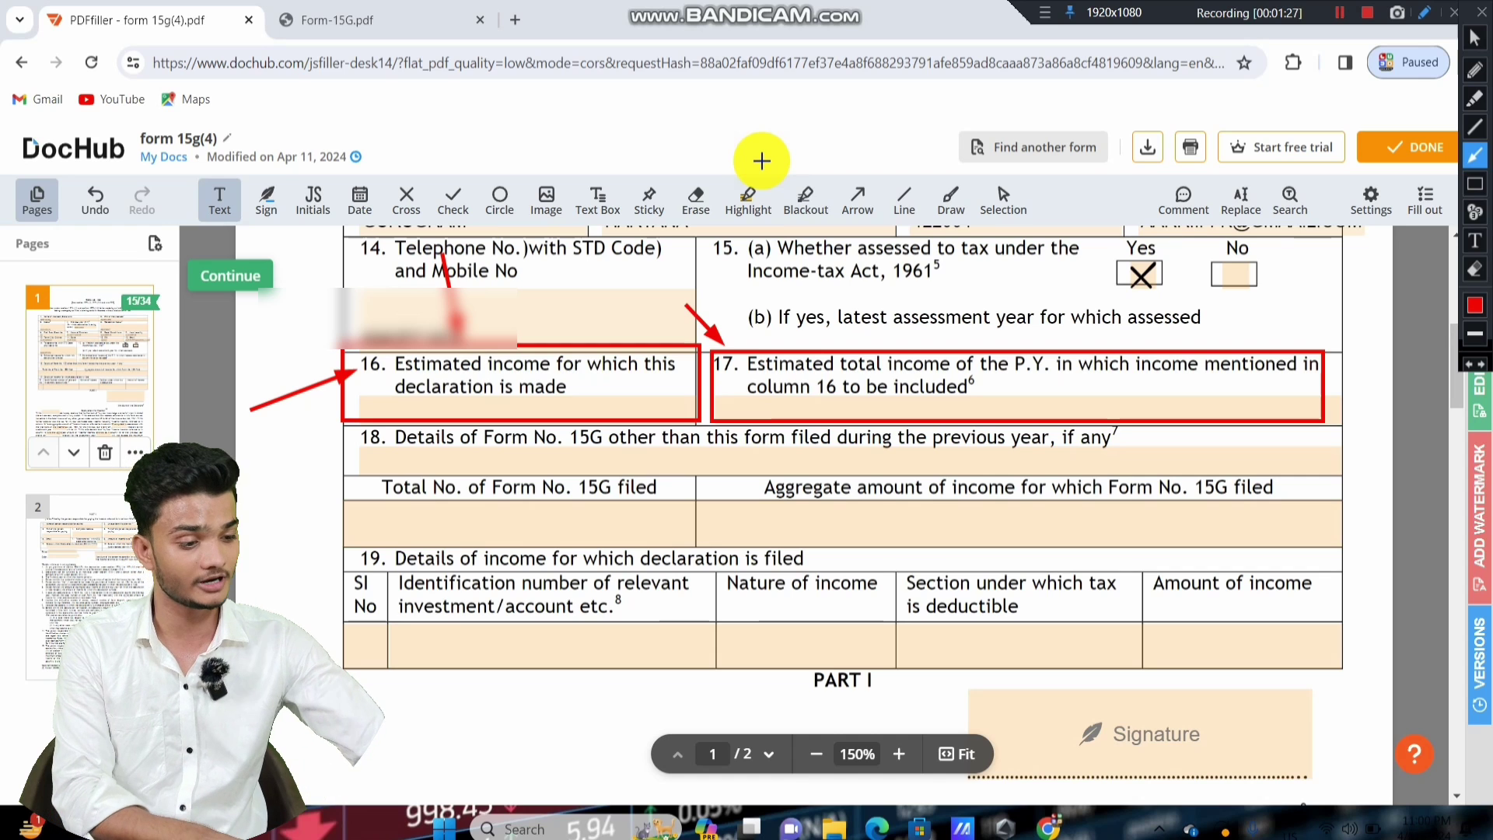
{"action": "key", "text": "ctrl+z"}
{"action": "key", "text": "ctrl+z"}
{"action": "key", "text": "ctrl+z"}
{"action": "key", "text": "ctrl+z"}
{"action": "key", "text": "ctrl+z"}
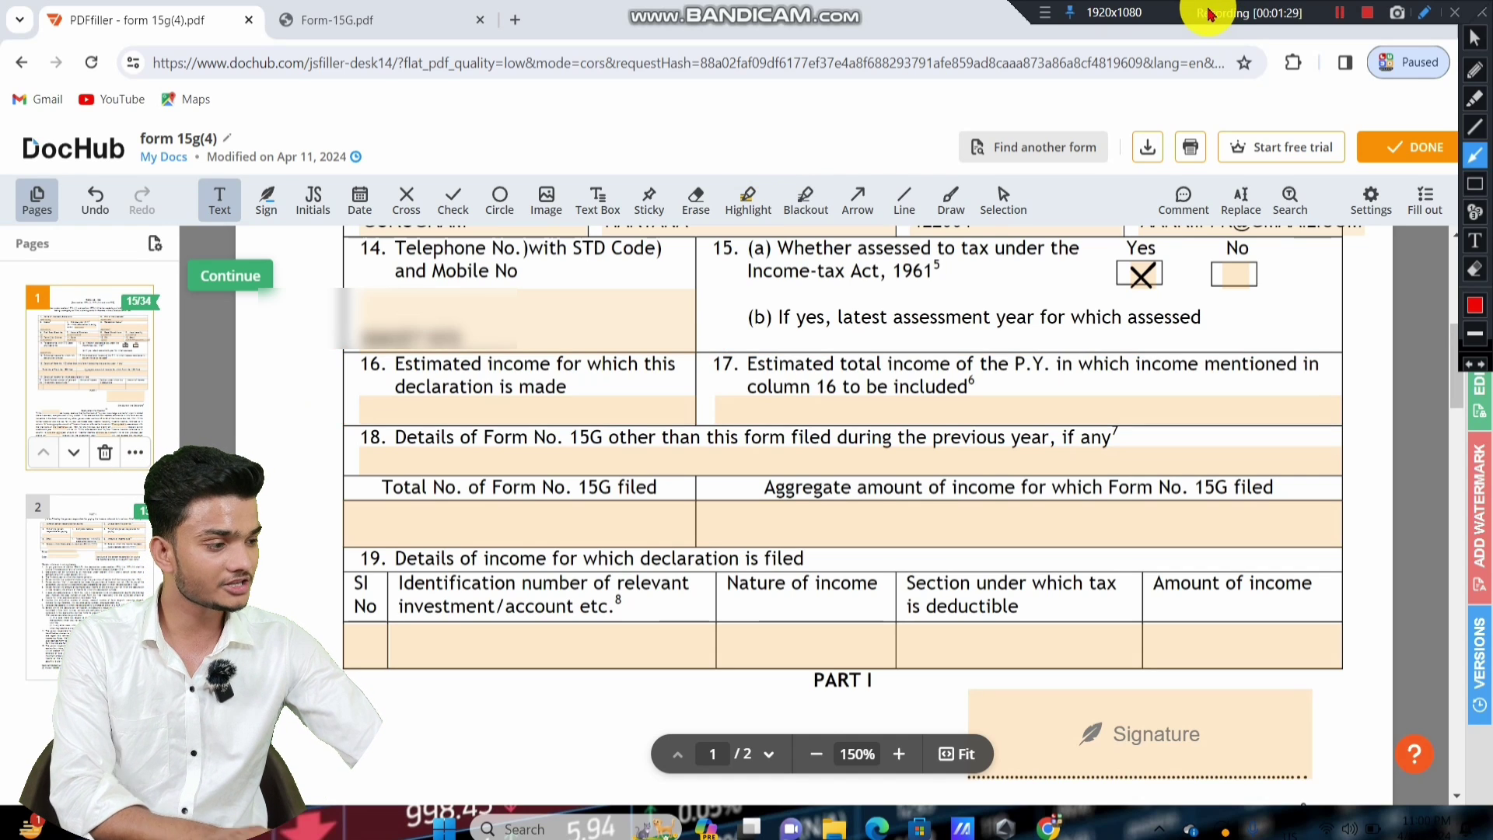
{"action": "left_click", "coordinate": [1475, 241]}
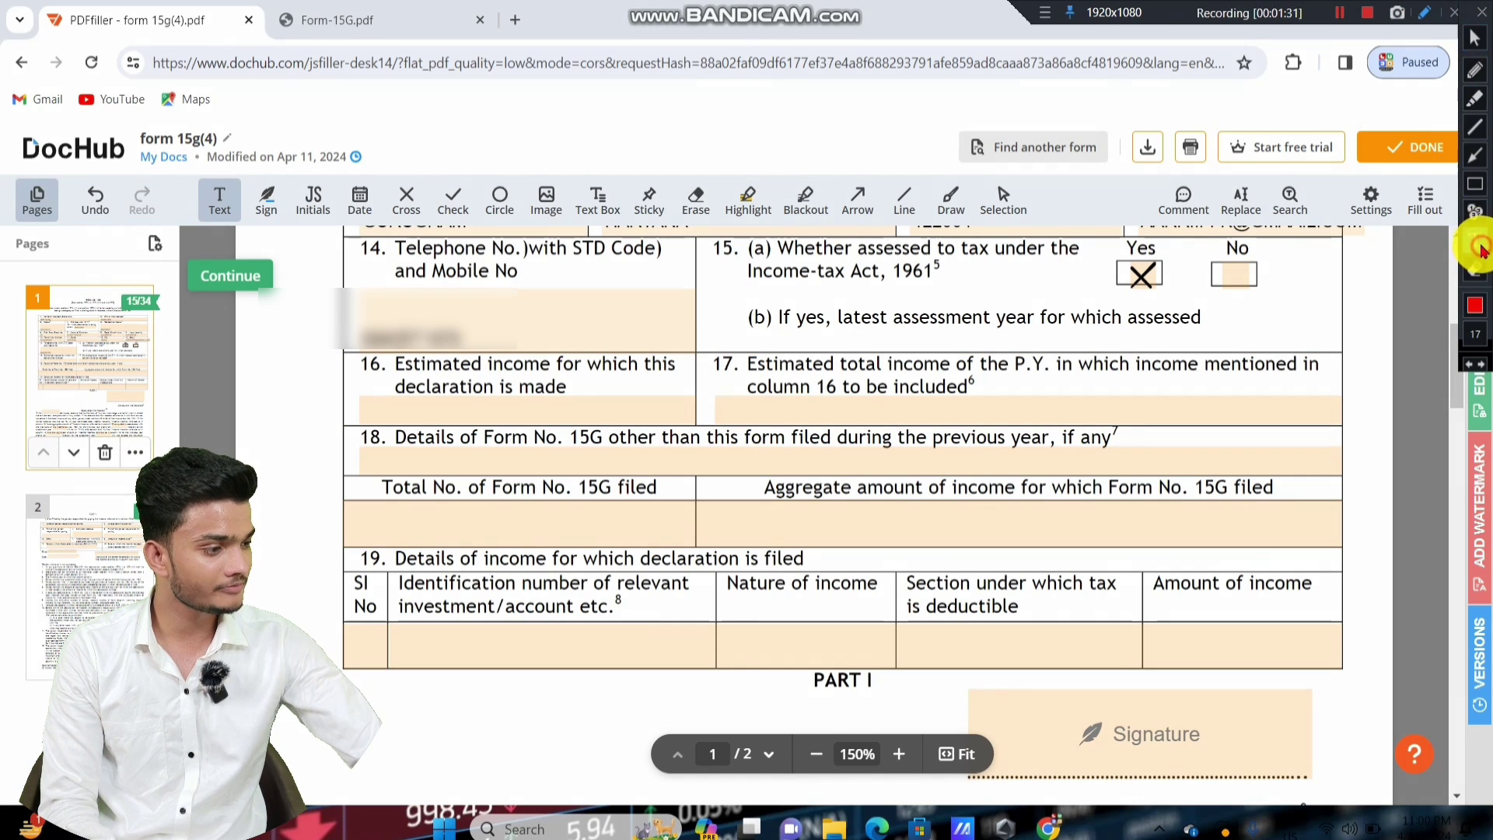
{"action": "left_click", "coordinate": [1474, 37]}
Enter 70000 as item 16's estimated income and commit the entry.
{"action": "left_click", "coordinate": [433, 407]}
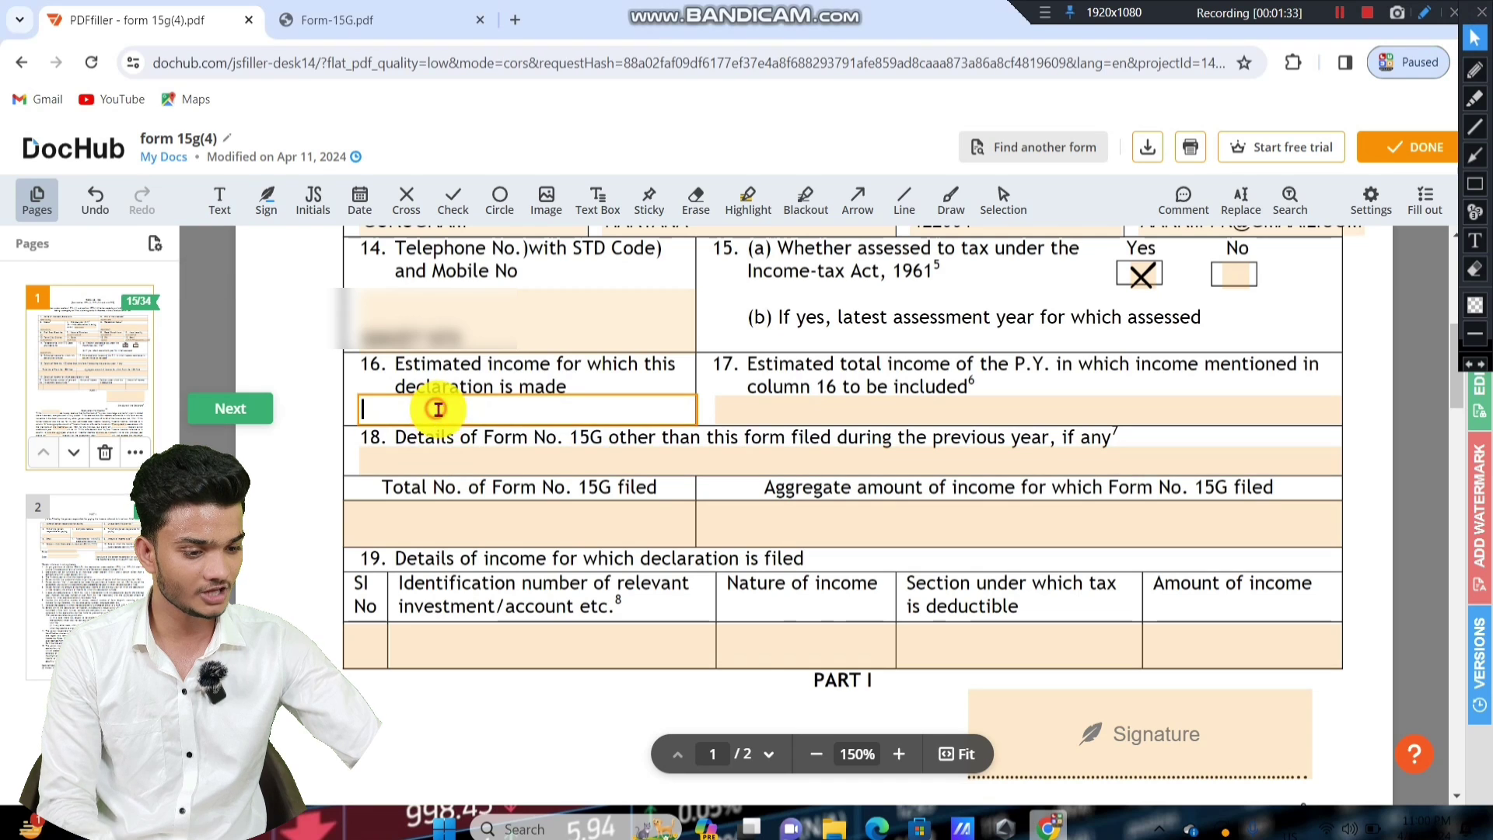
{"action": "type", "text": "70000"}
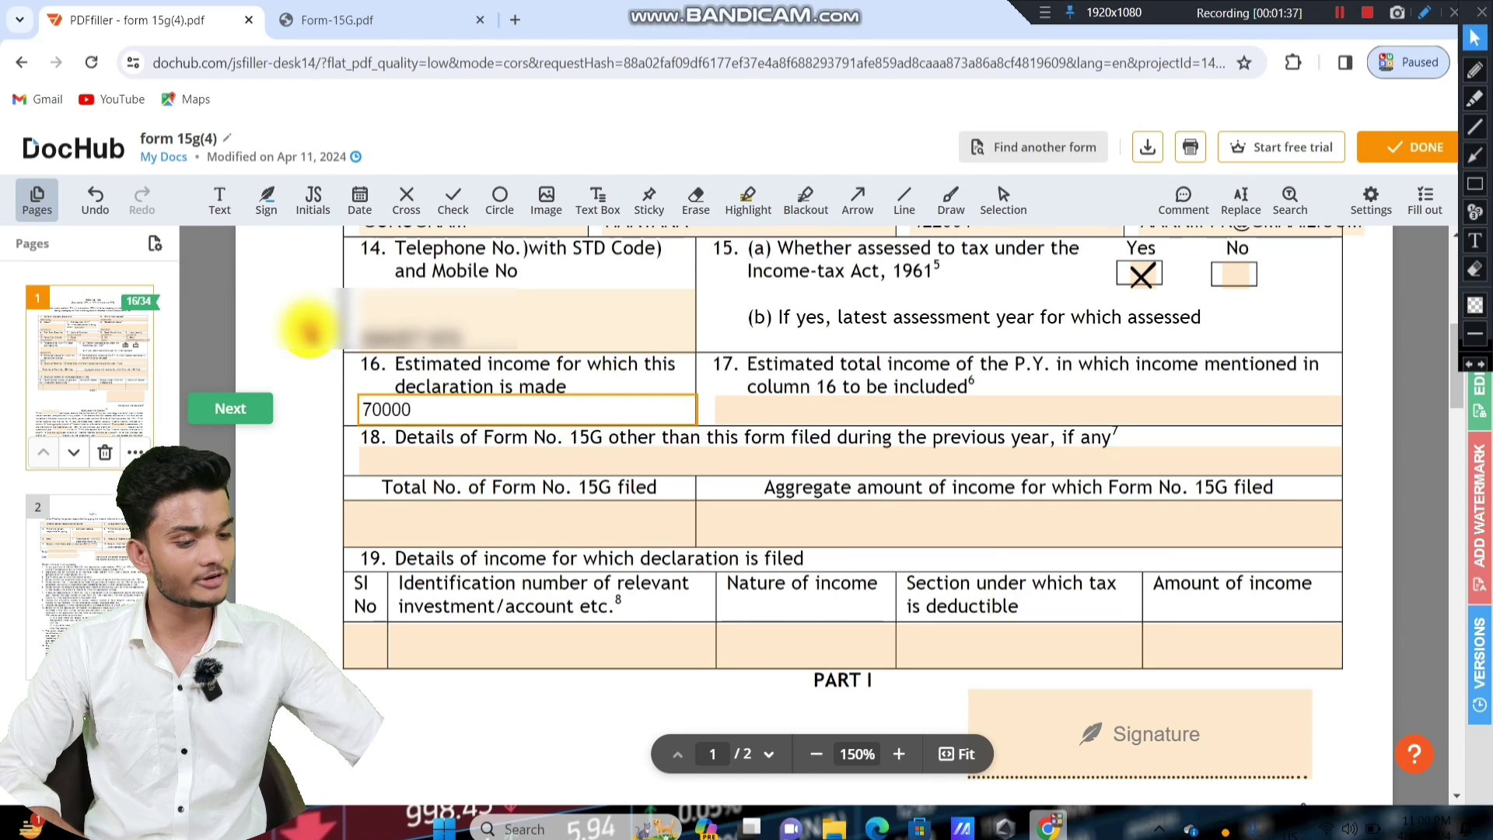
{"action": "left_click", "coordinate": [301, 323]}
{"action": "left_click", "coordinate": [1475, 183]}
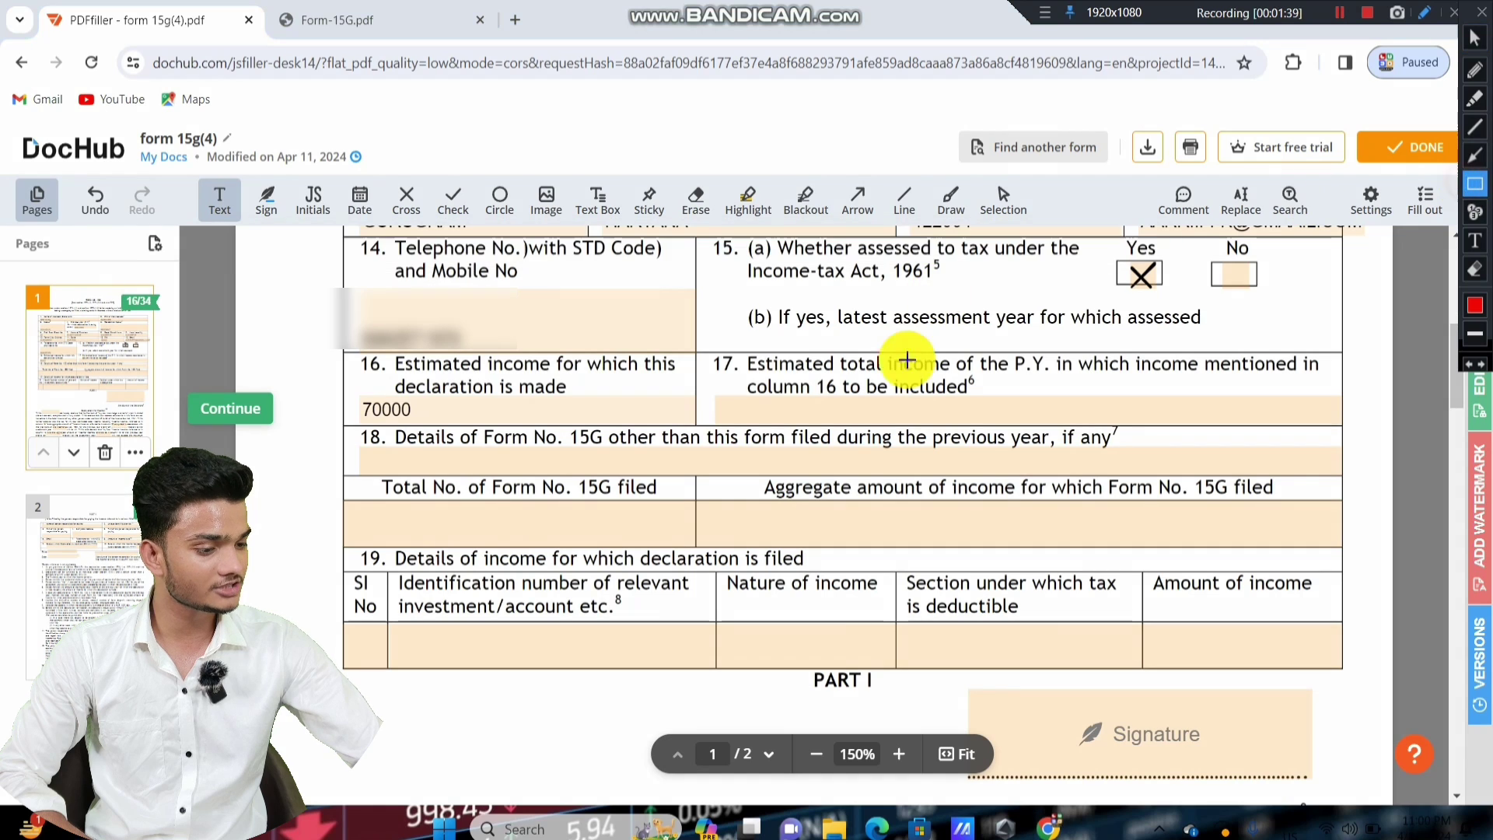
{"action": "mouse_move", "coordinate": [691, 340]}
{"action": "left_mouse_down"}
{"action": "mouse_move", "coordinate": [947, 412]}
{"action": "mouse_move", "coordinate": [1340, 420]}
{"action": "left_mouse_up"}
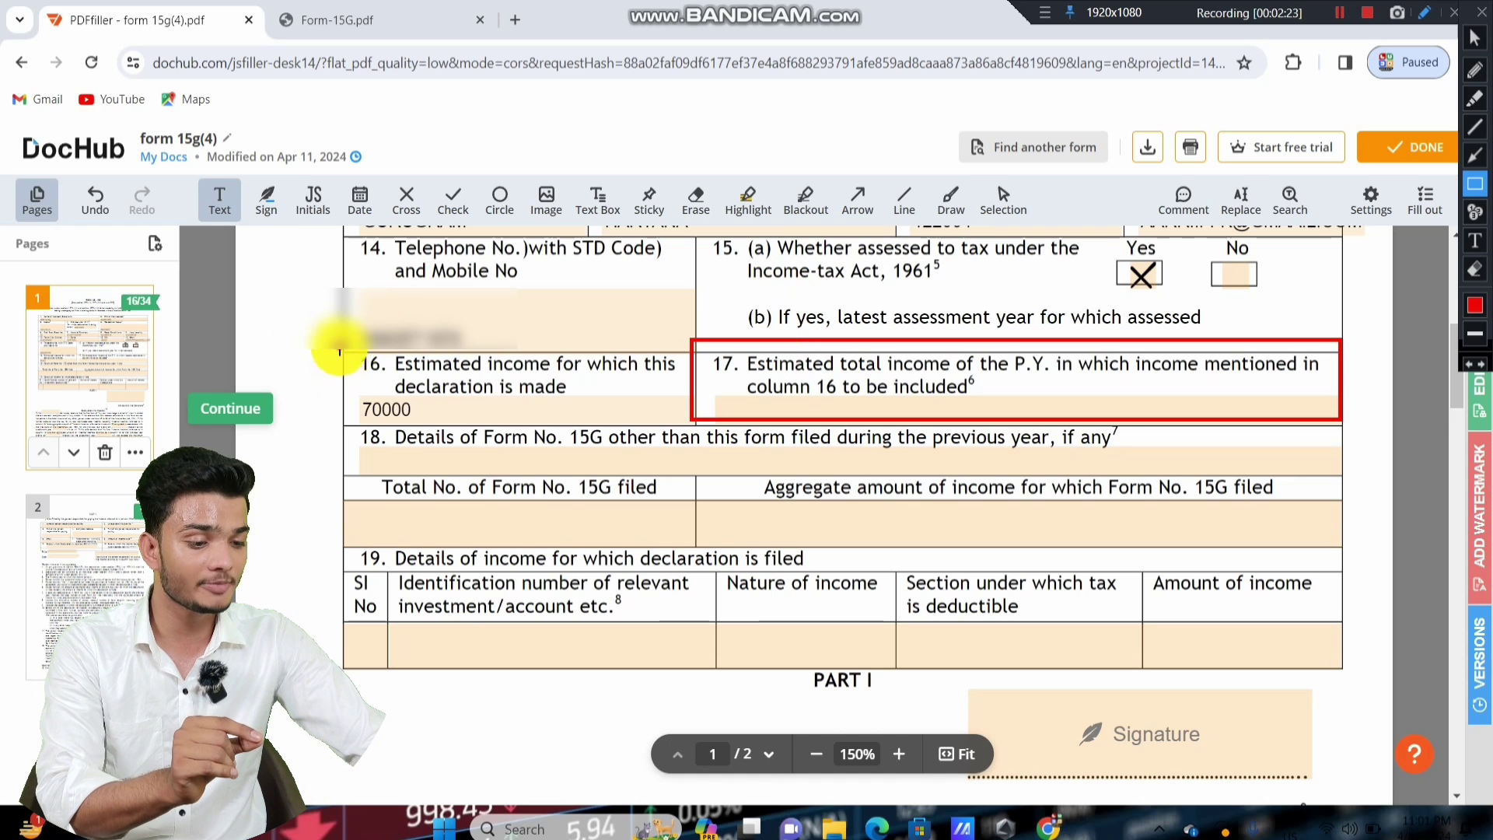
{"action": "mouse_move", "coordinate": [339, 347]}
{"action": "left_mouse_down"}
{"action": "mouse_move", "coordinate": [664, 442]}
{"action": "mouse_move", "coordinate": [670, 424]}
{"action": "left_mouse_up"}
{"action": "mouse_move", "coordinate": [714, 347]}
{"action": "left_mouse_down"}
{"action": "mouse_move", "coordinate": [873, 433]}
{"action": "mouse_move", "coordinate": [1135, 424]}
{"action": "left_mouse_up"}
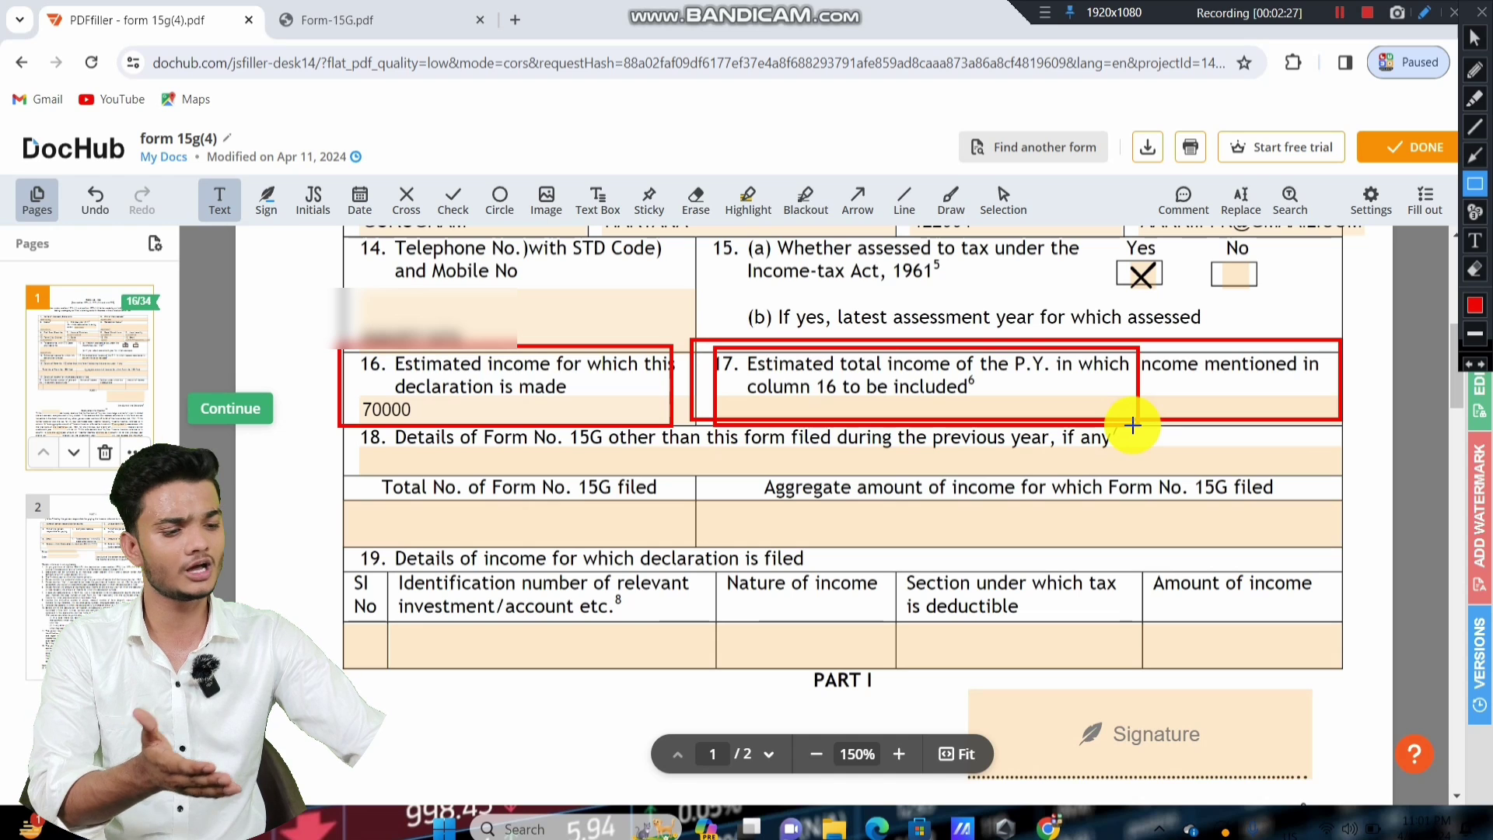
{"action": "key", "text": "ctrl+z"}
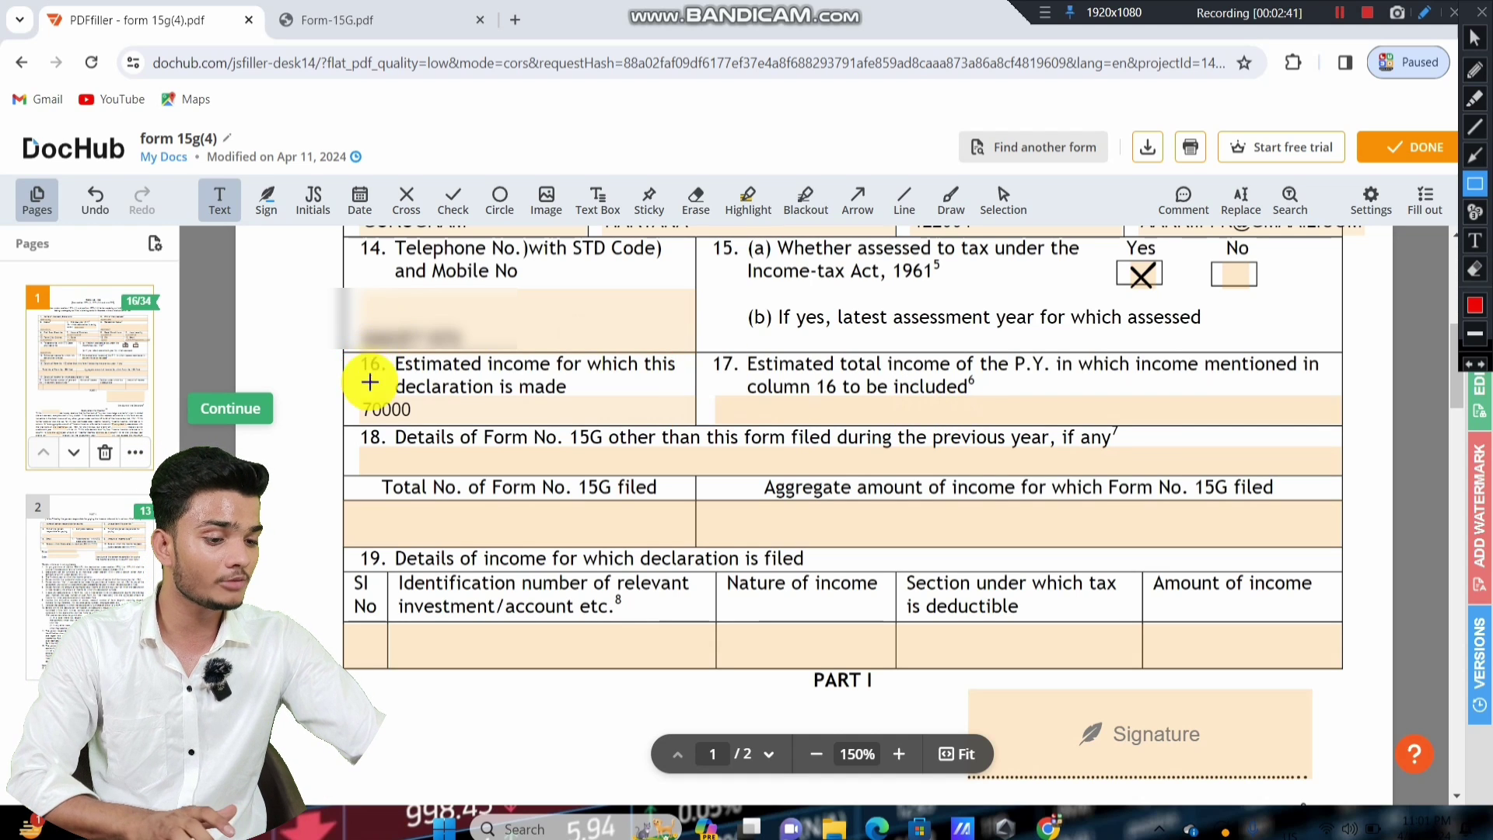
{"action": "mouse_move", "coordinate": [348, 342]}
{"action": "left_mouse_down"}
{"action": "mouse_move", "coordinate": [635, 450]}
{"action": "mouse_move", "coordinate": [662, 422]}
{"action": "left_mouse_up"}
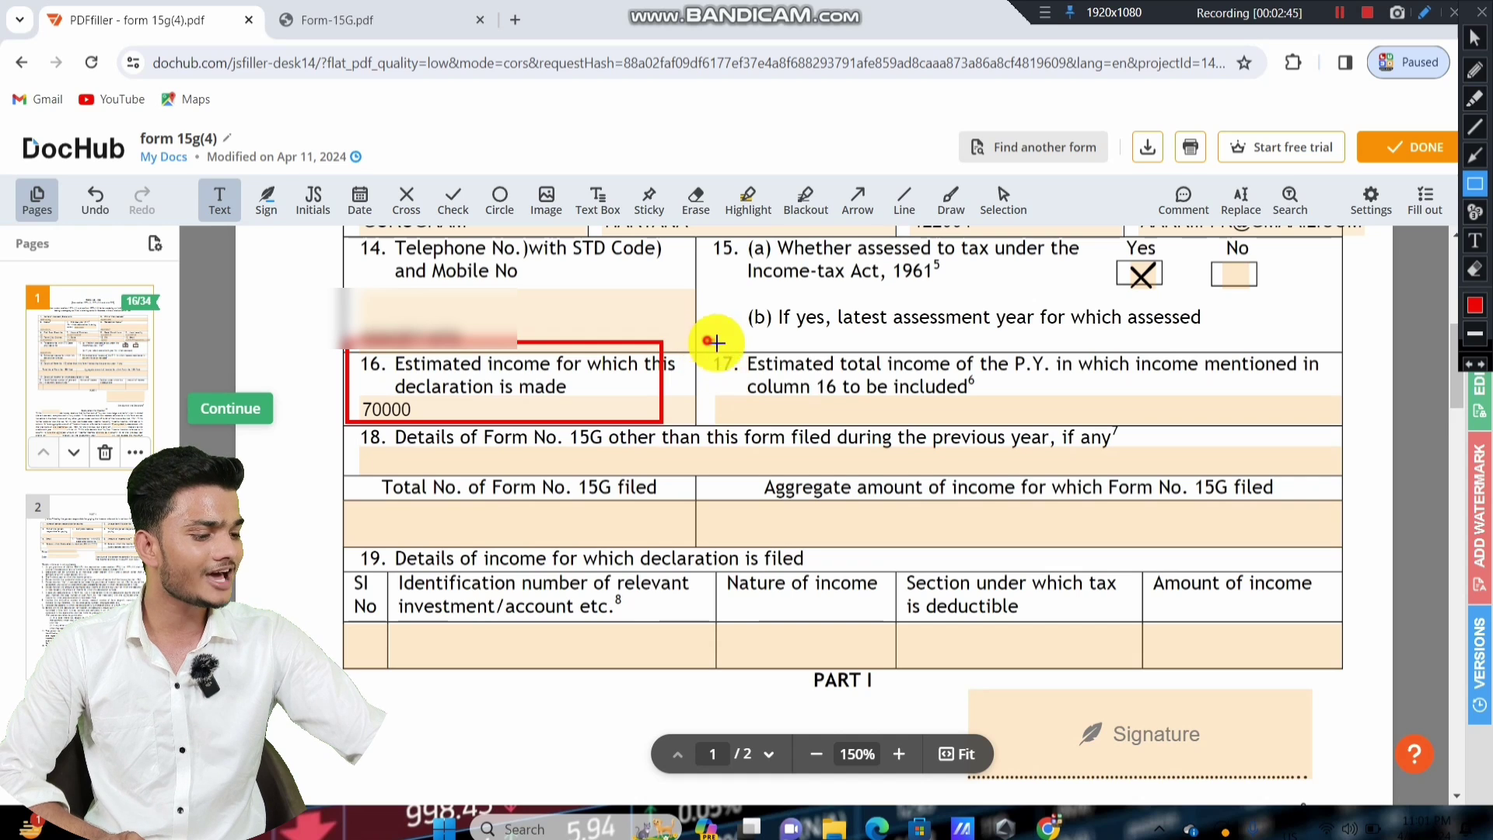
{"action": "left_click_drag", "start_coordinate": [705, 342], "coordinate": [1332, 431]}
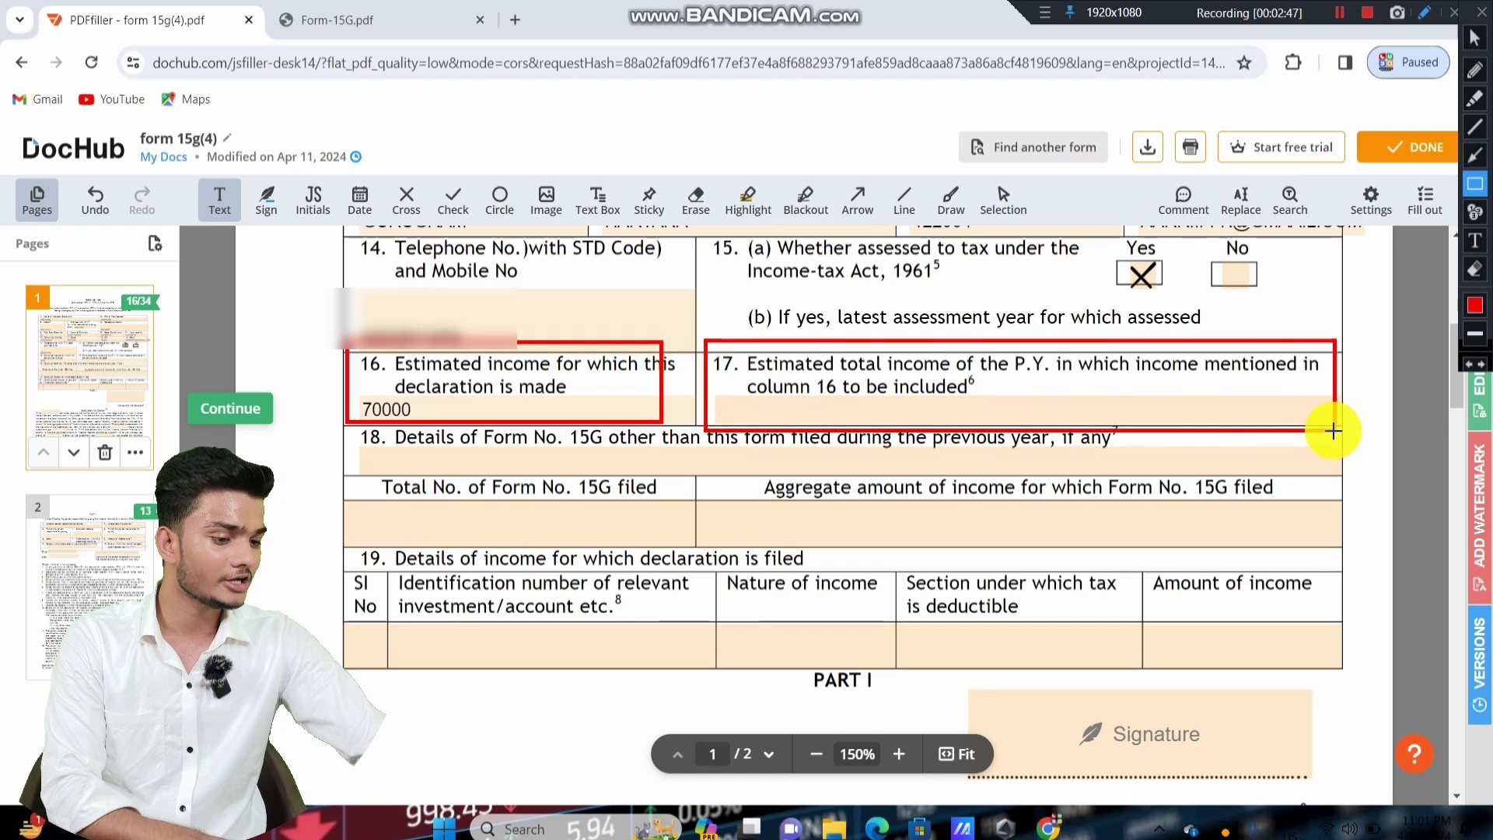
Enter 140000 as item 17's estimated total income of the previous year.
{"action": "left_click", "coordinate": [1474, 37]}
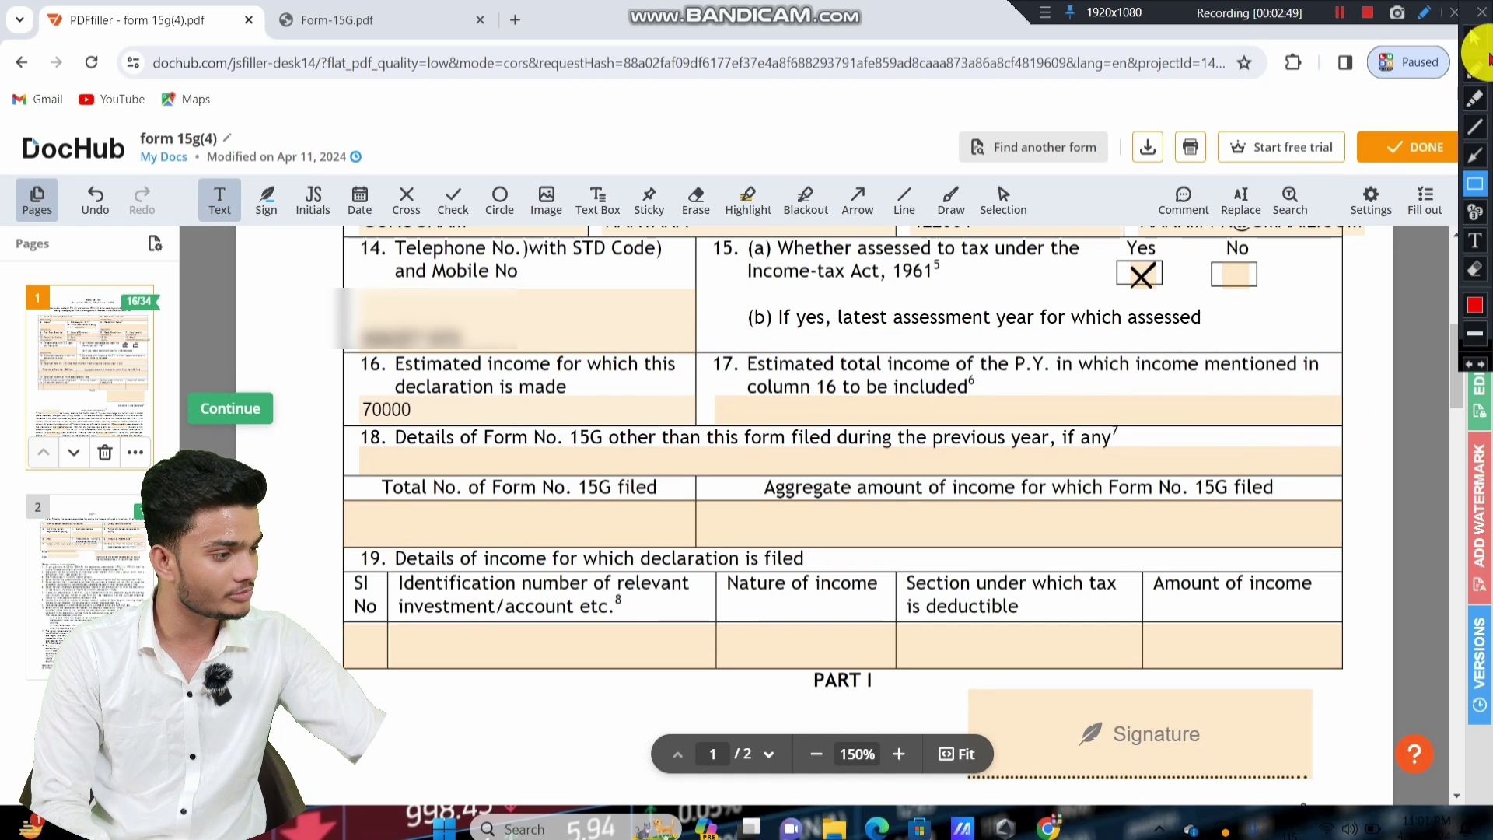
{"action": "left_click", "coordinate": [877, 408]}
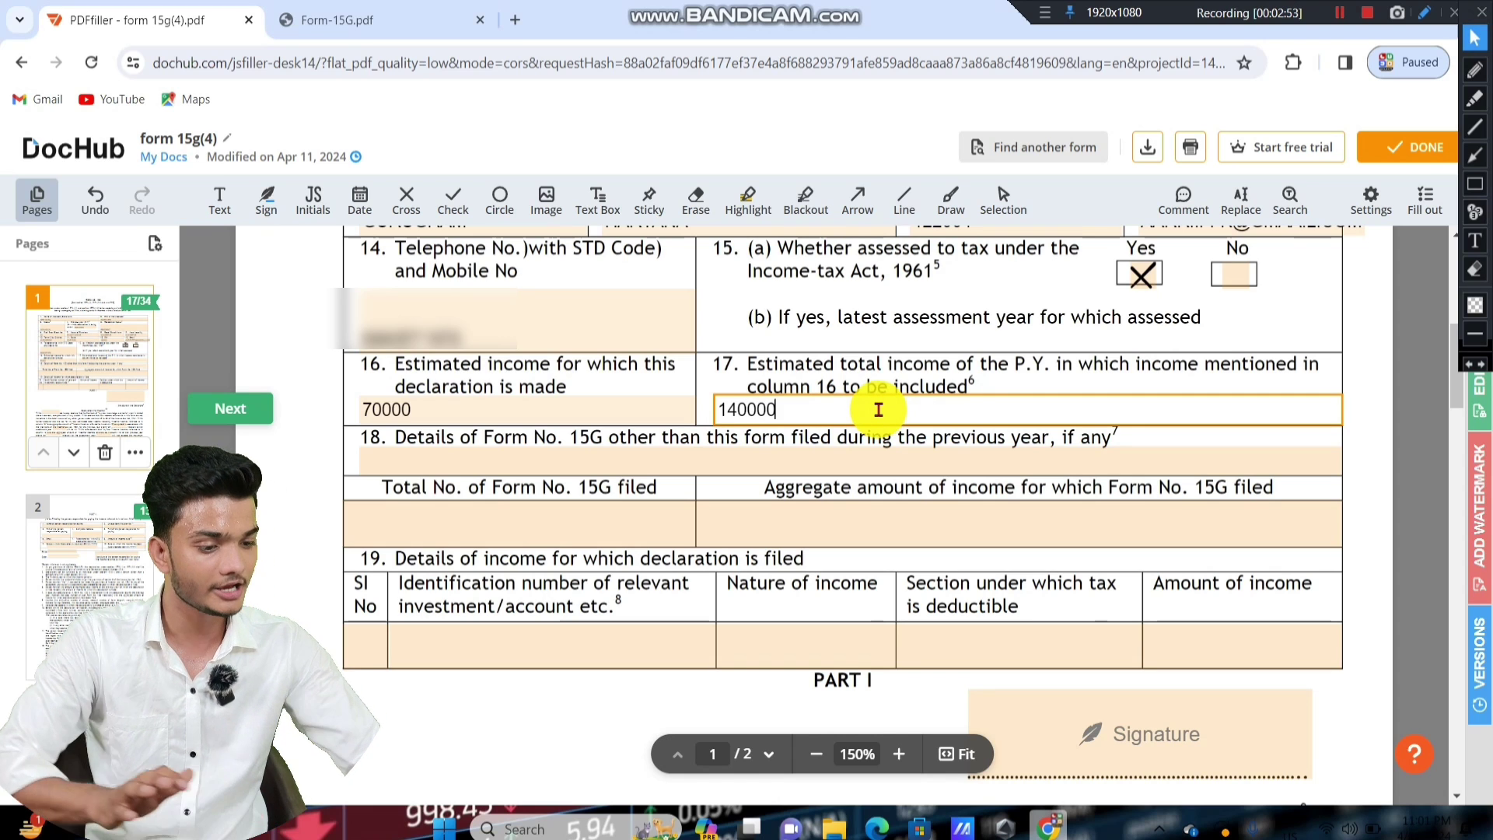
{"action": "left_click", "coordinate": [288, 327]}
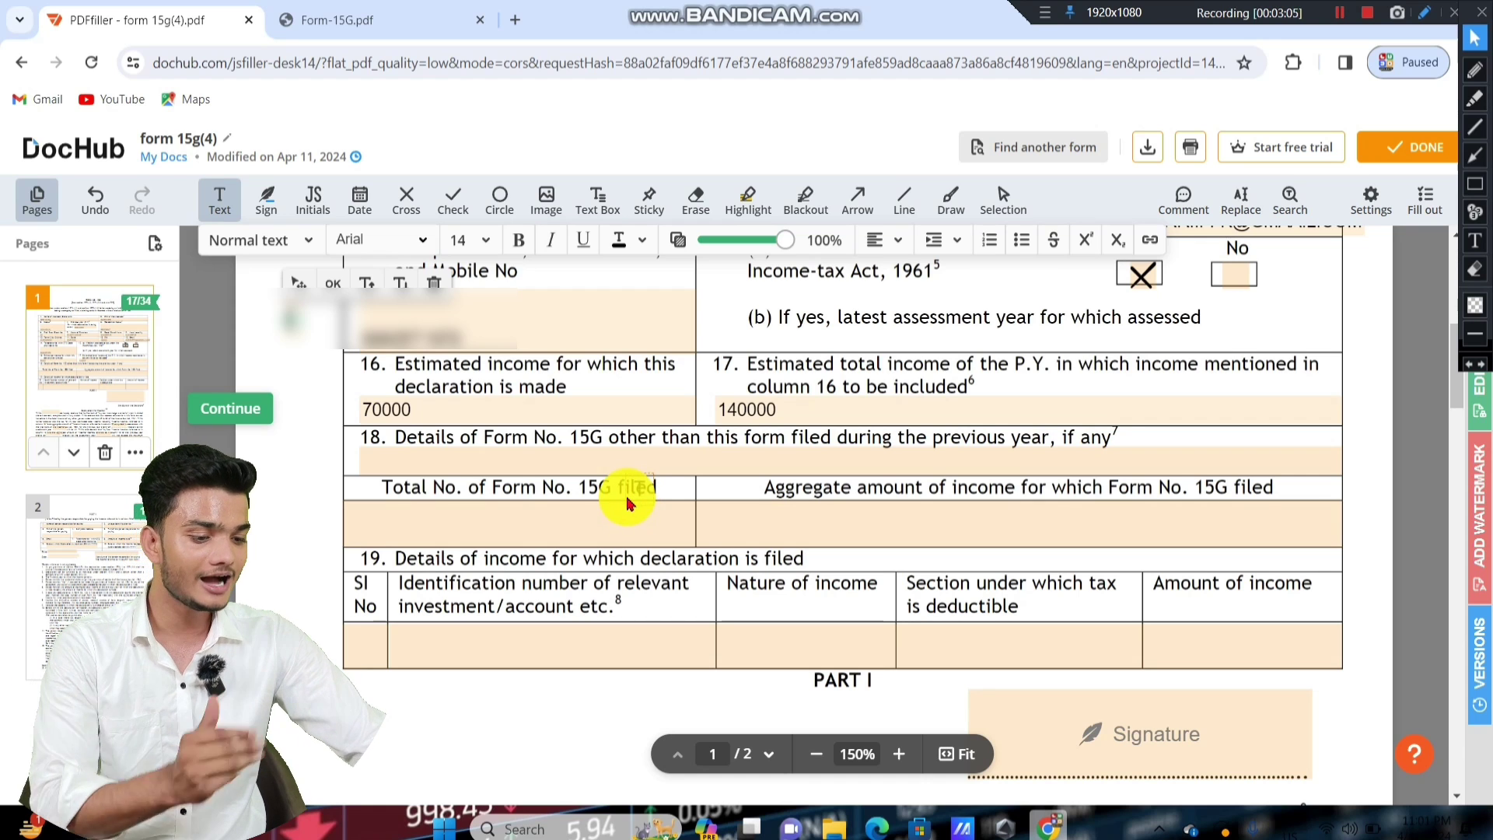
{"action": "left_click", "coordinate": [1475, 184]}
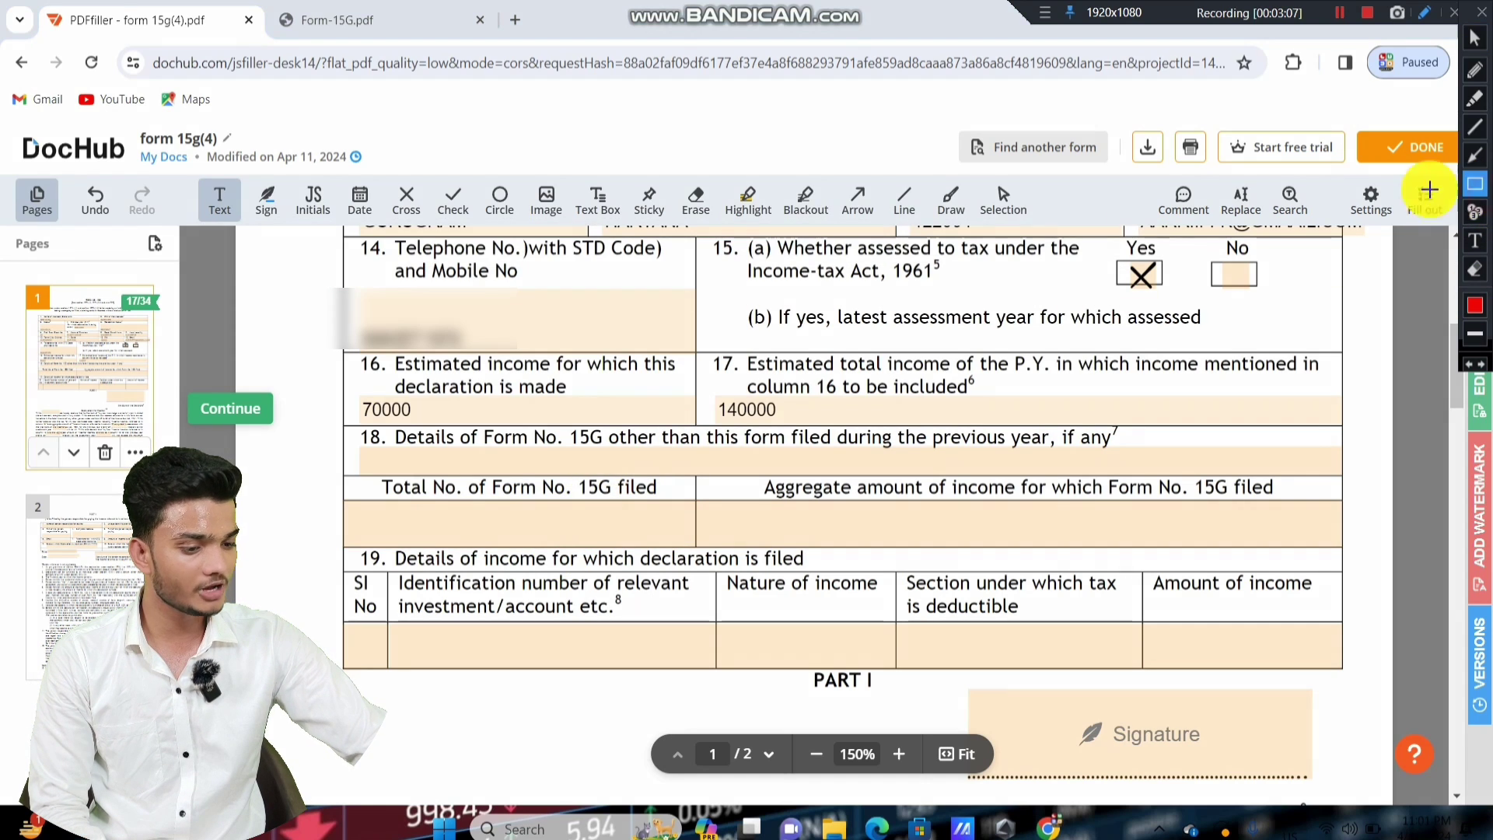
{"action": "mouse_move", "coordinate": [339, 419]}
{"action": "left_mouse_down"}
{"action": "mouse_move", "coordinate": [726, 506]}
{"action": "mouse_move", "coordinate": [1156, 489]}
{"action": "mouse_move", "coordinate": [1179, 473]}
{"action": "left_mouse_up"}
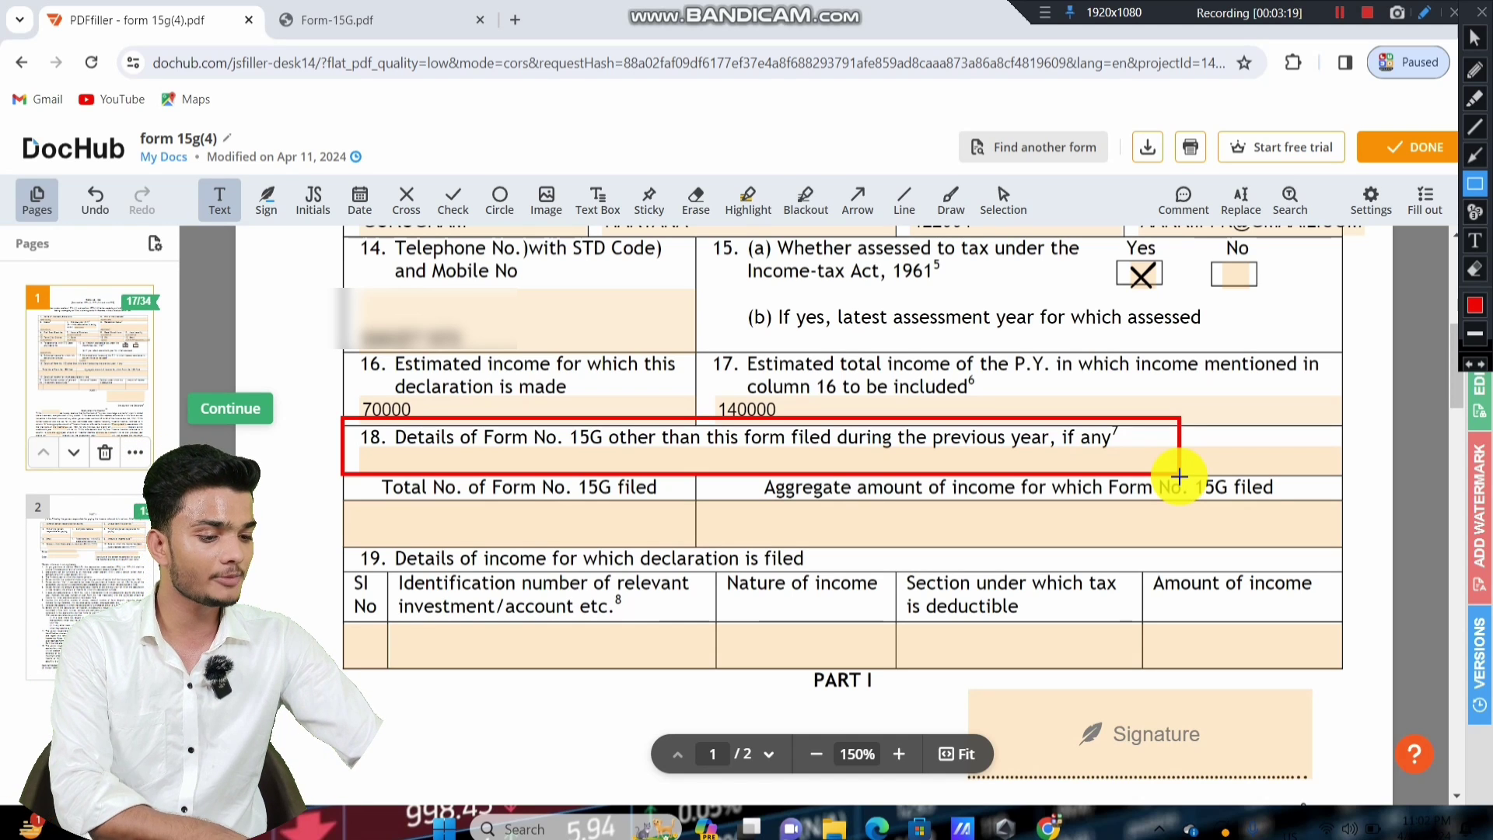
Enter NULL in item 18's details, total number of forms and aggregate amount fields.
{"action": "left_click", "coordinate": [1475, 38]}
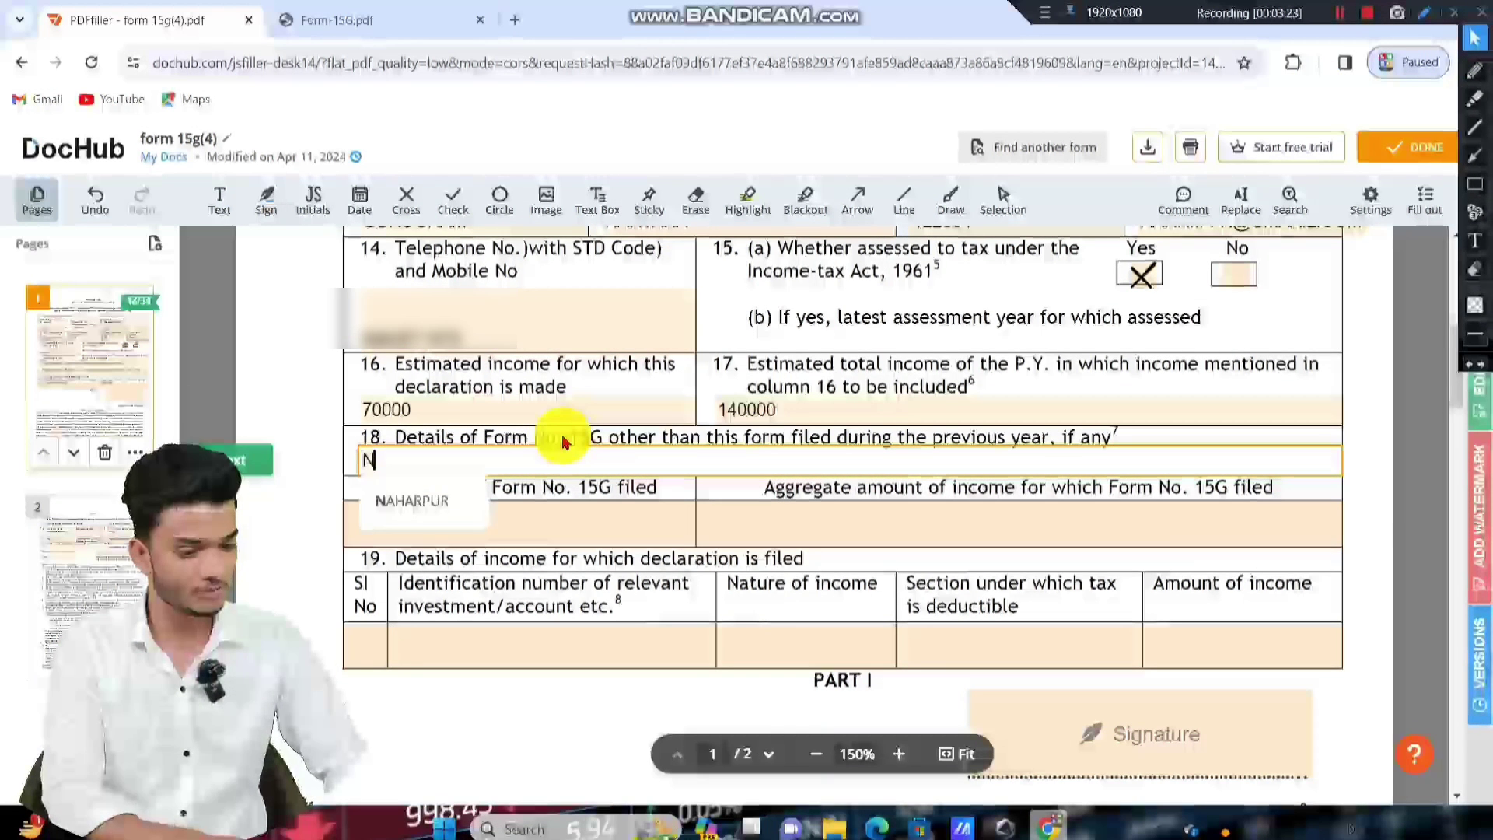
{"action": "type", "text": "ULL"}
{"action": "left_click", "coordinate": [459, 534]}
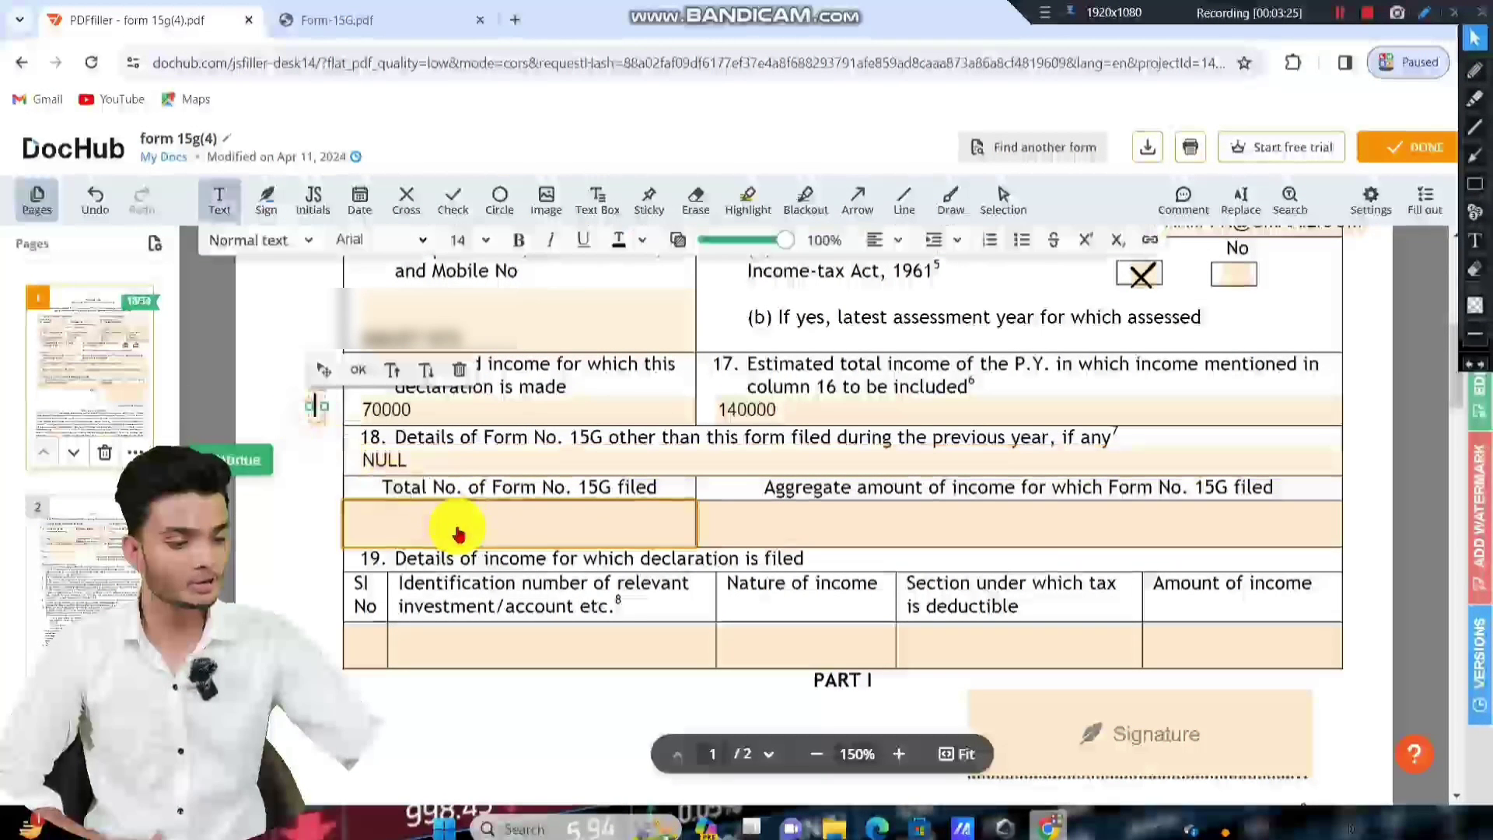
{"action": "left_click", "coordinate": [483, 515]}
{"action": "type", "text": "NULL"}
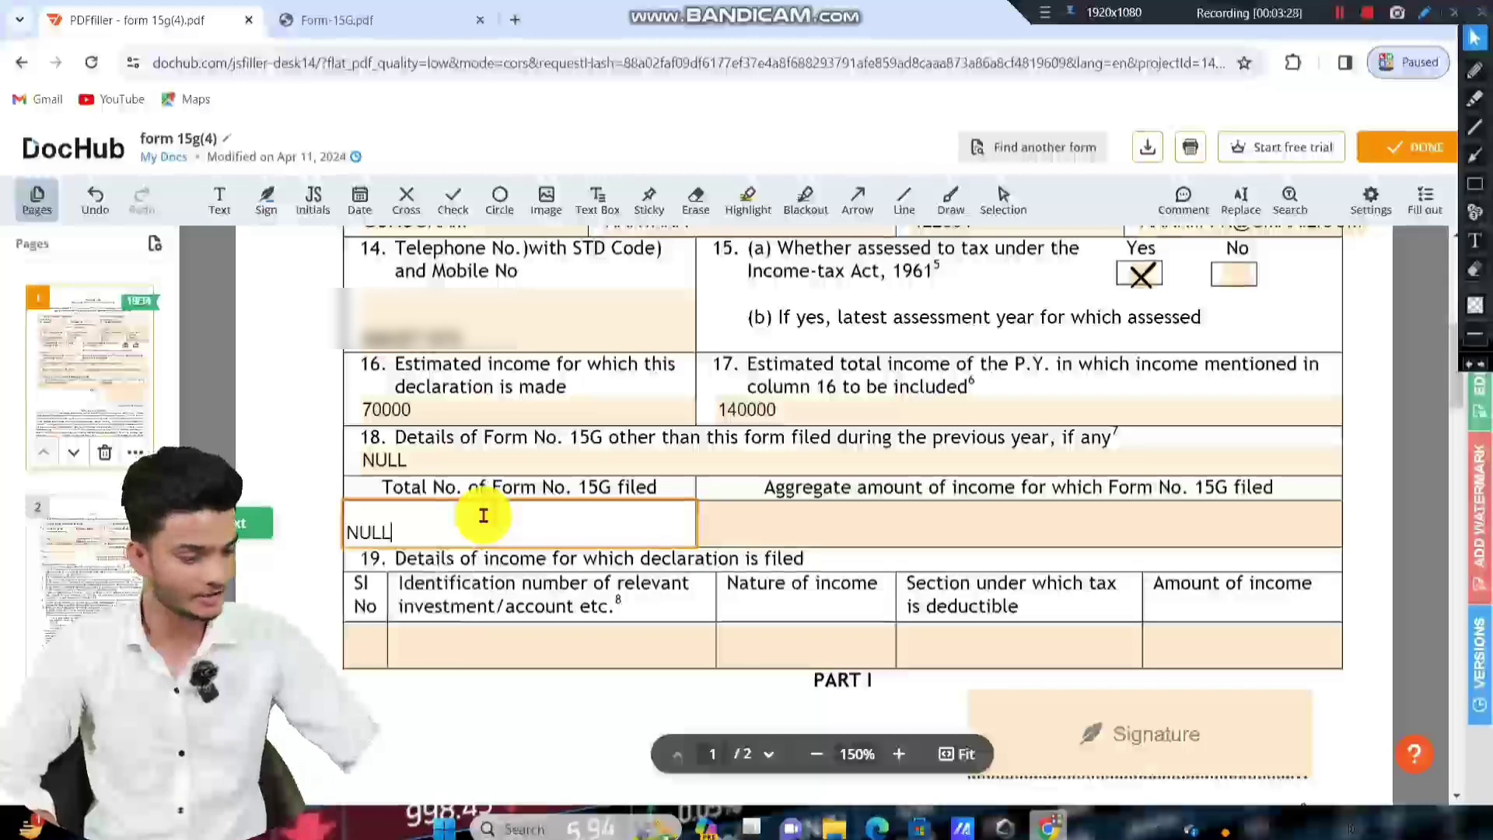
{"action": "left_click", "coordinate": [837, 513]}
{"action": "type", "text": "NULL"}
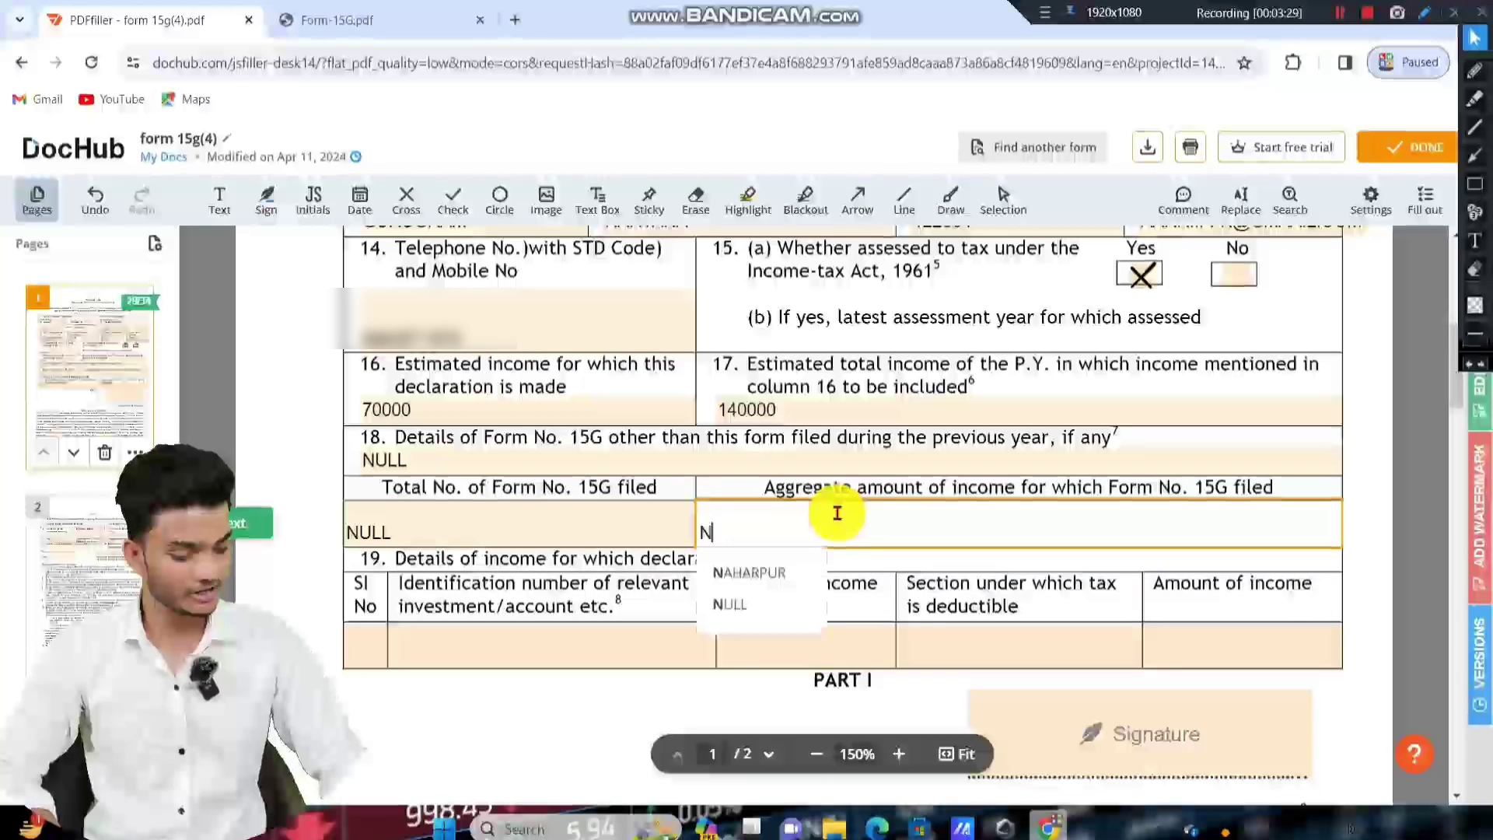
{"action": "left_click", "coordinate": [293, 414]}
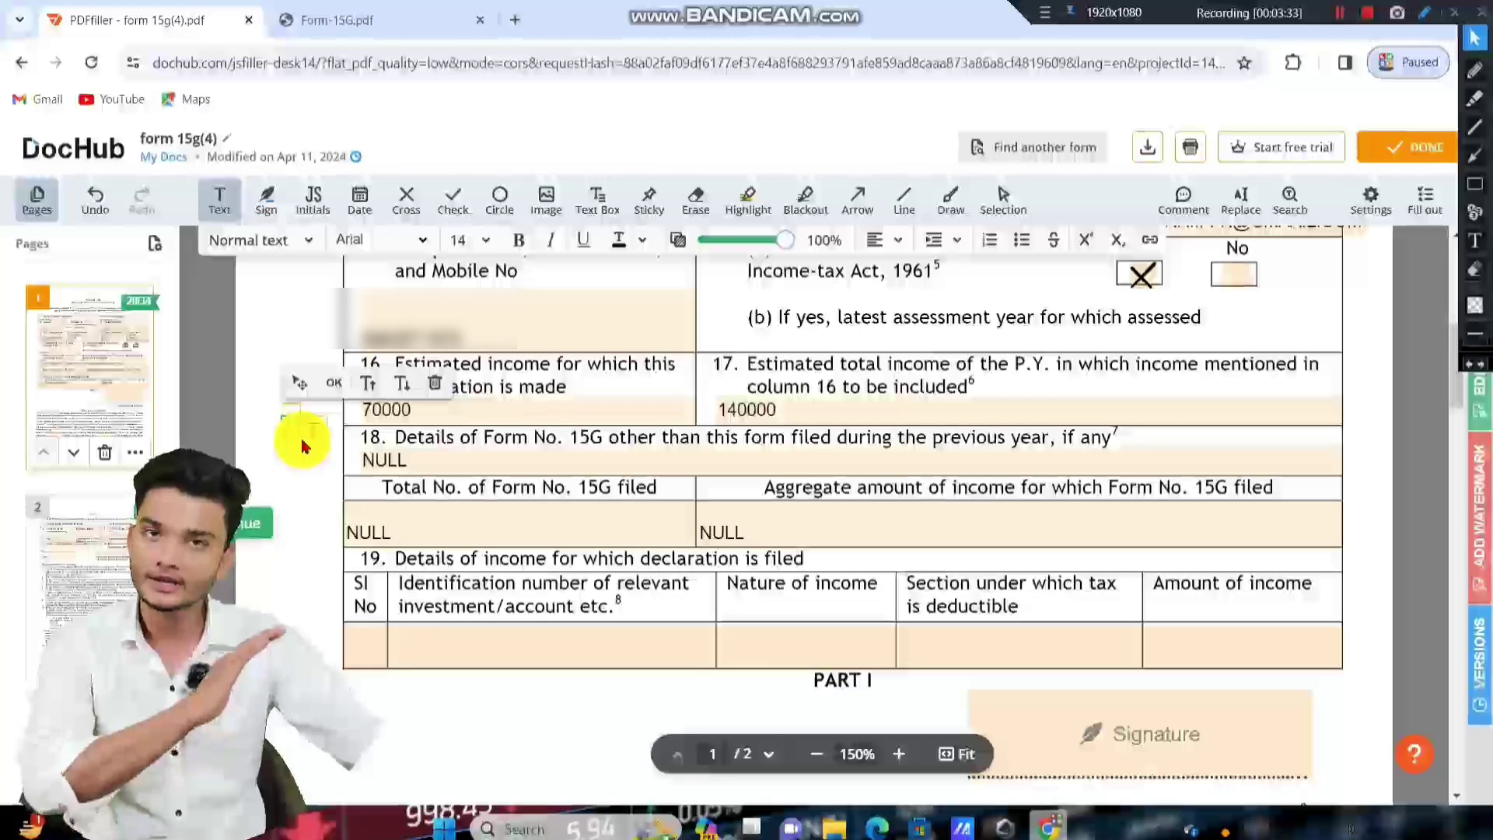
Scroll down to Item 19 and add an 'EPFO' text box beside its heading.
{"action": "scroll", "coordinate": [617, 483], "scroll_direction": "down", "scroll_amount": 3}
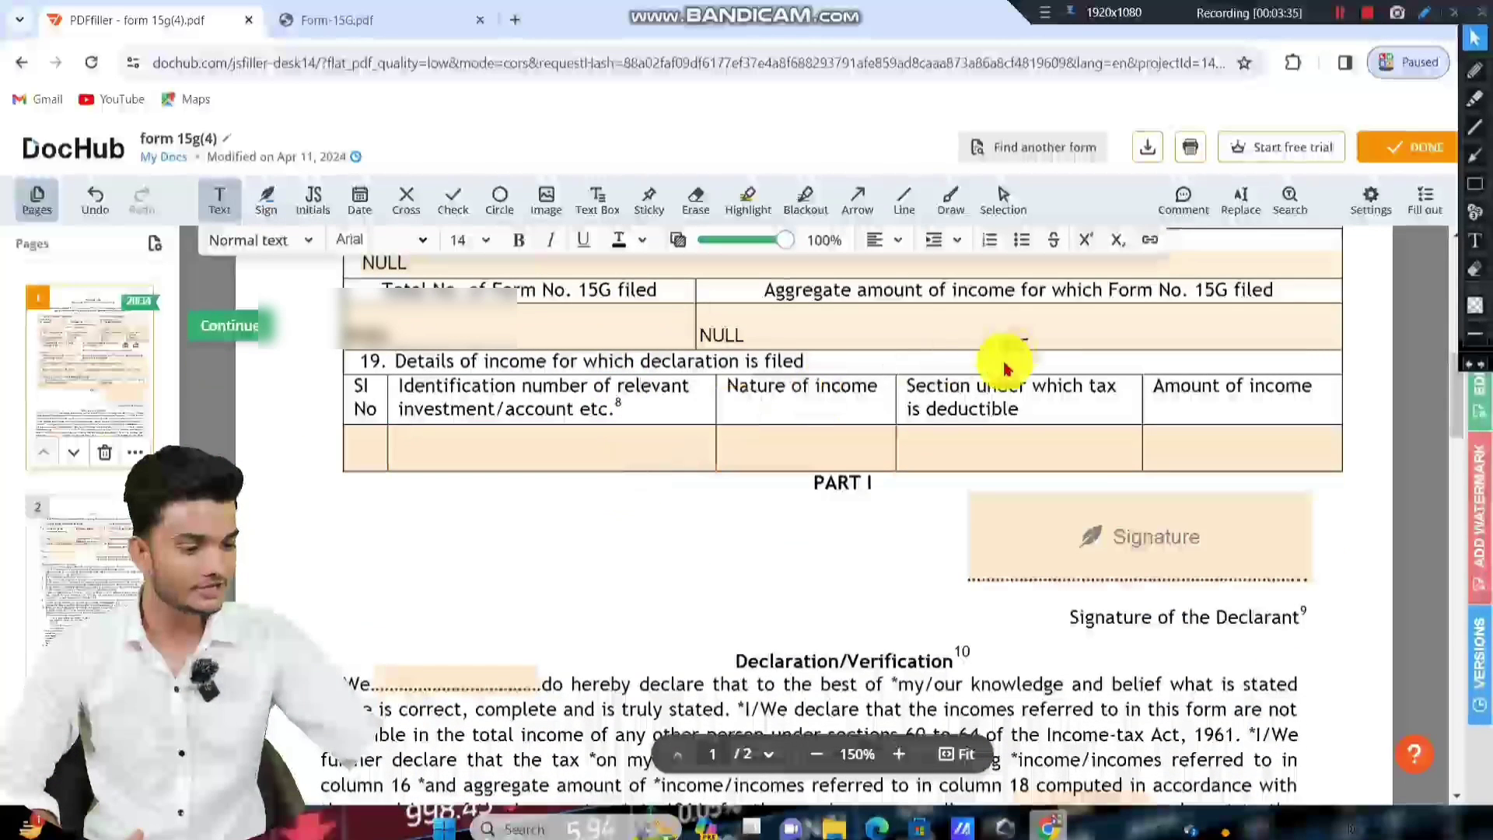
{"action": "left_click", "coordinate": [1474, 184]}
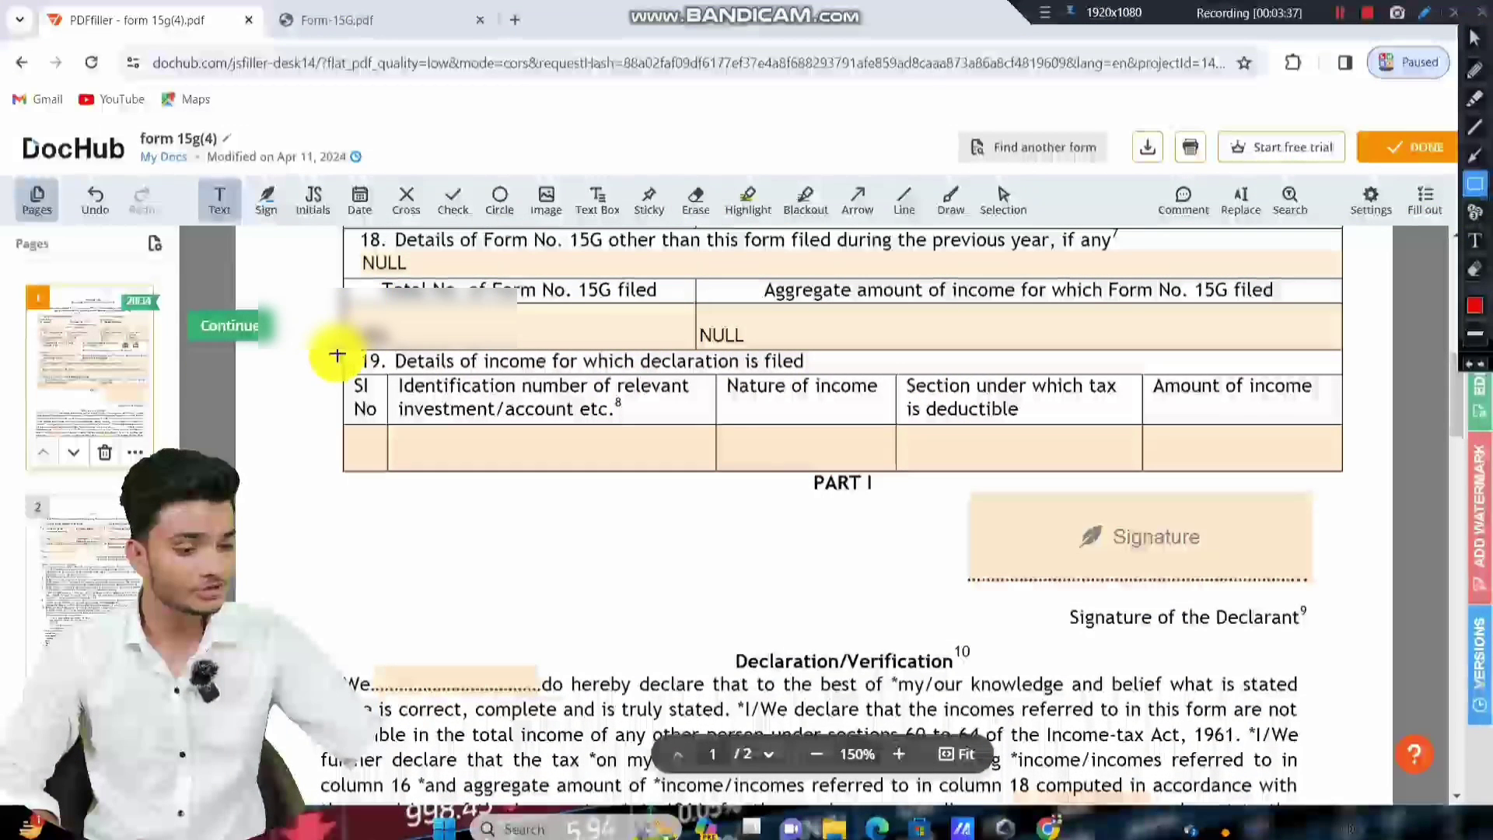
{"action": "left_click_drag", "start_coordinate": [340, 342], "coordinate": [824, 380]}
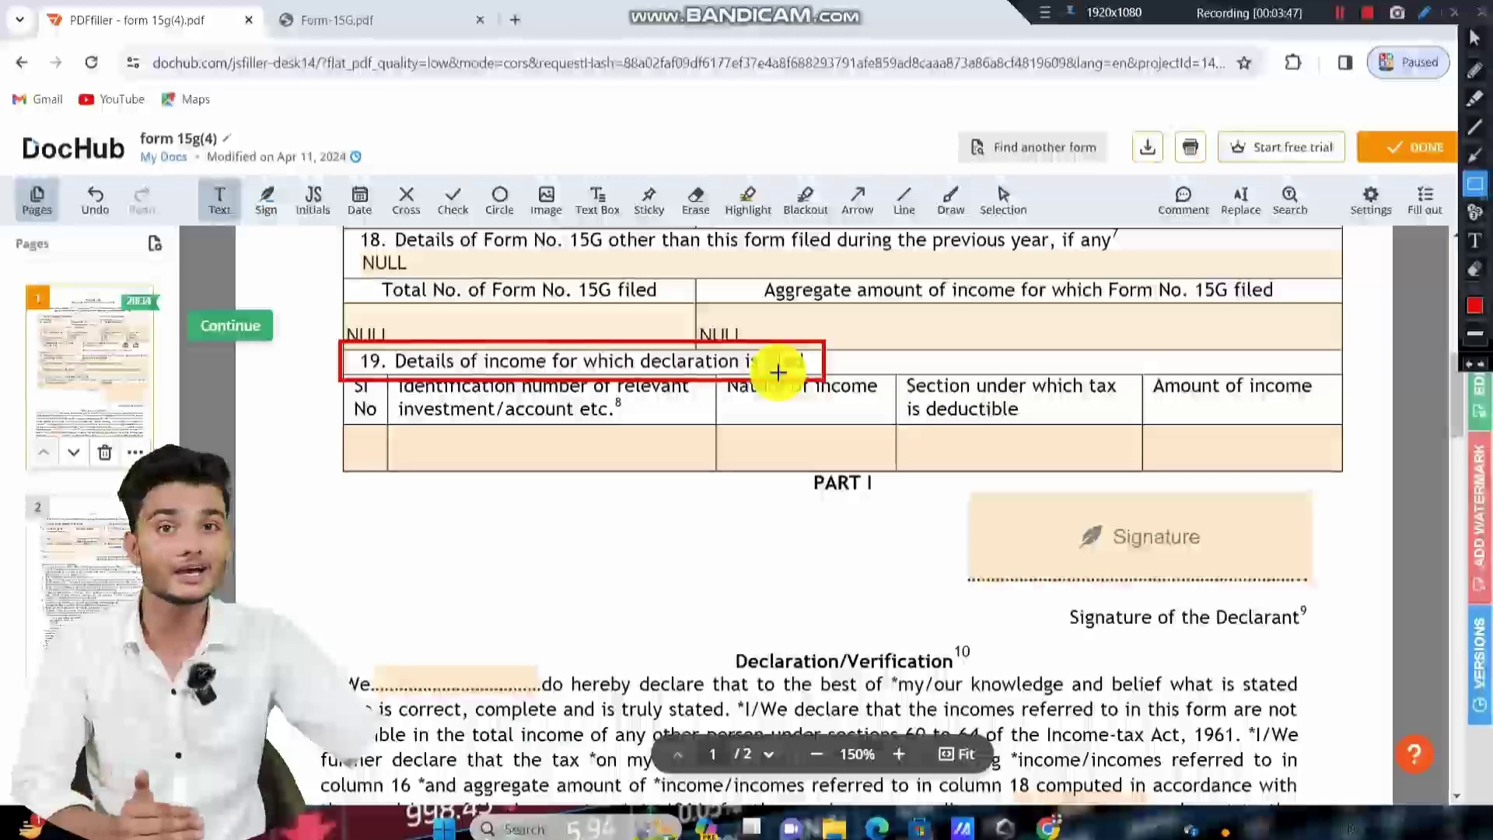
{"action": "left_click", "coordinate": [1474, 37]}
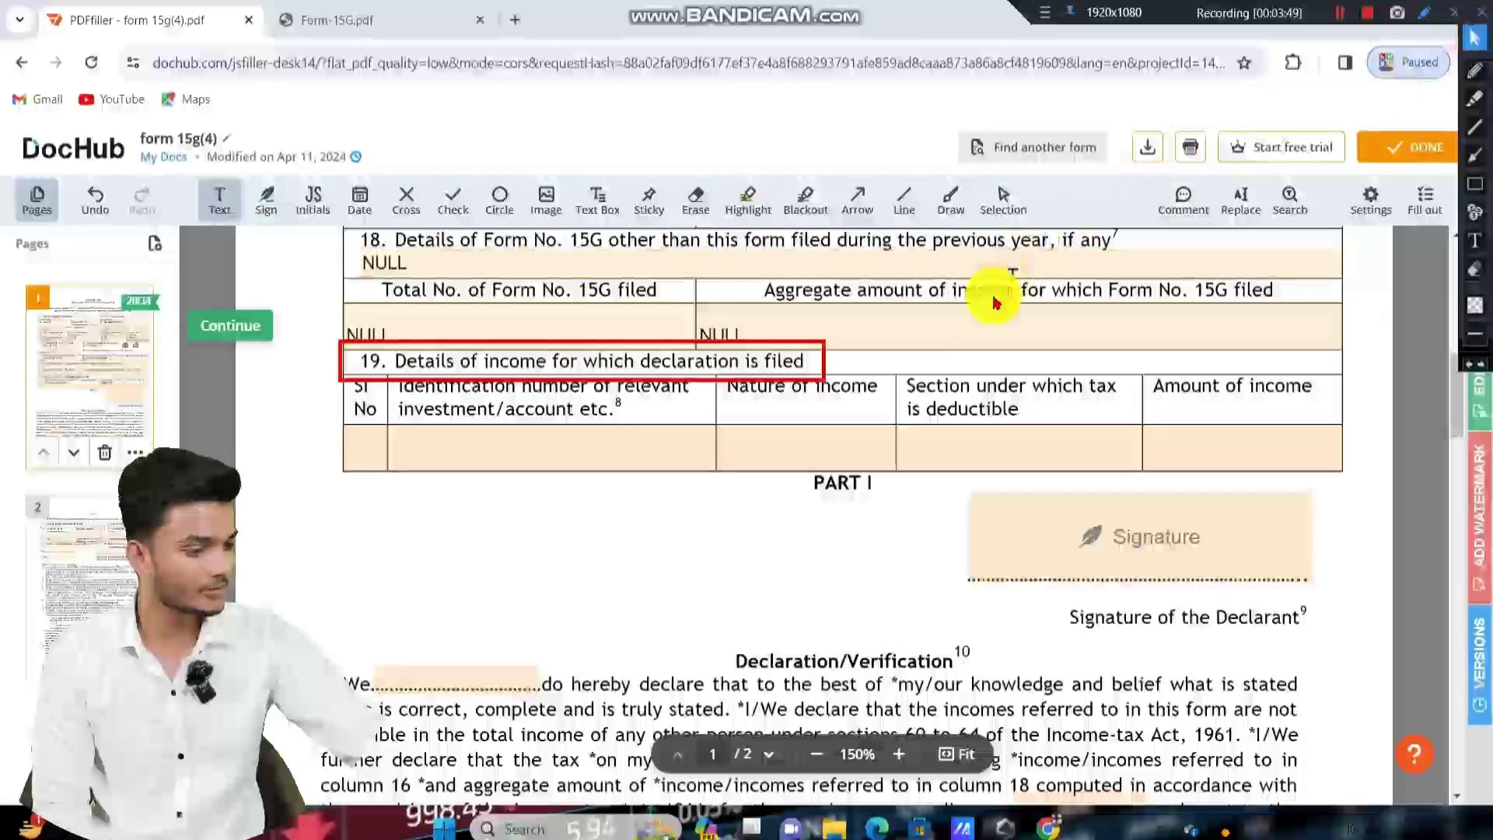
{"action": "left_click", "coordinate": [896, 362]}
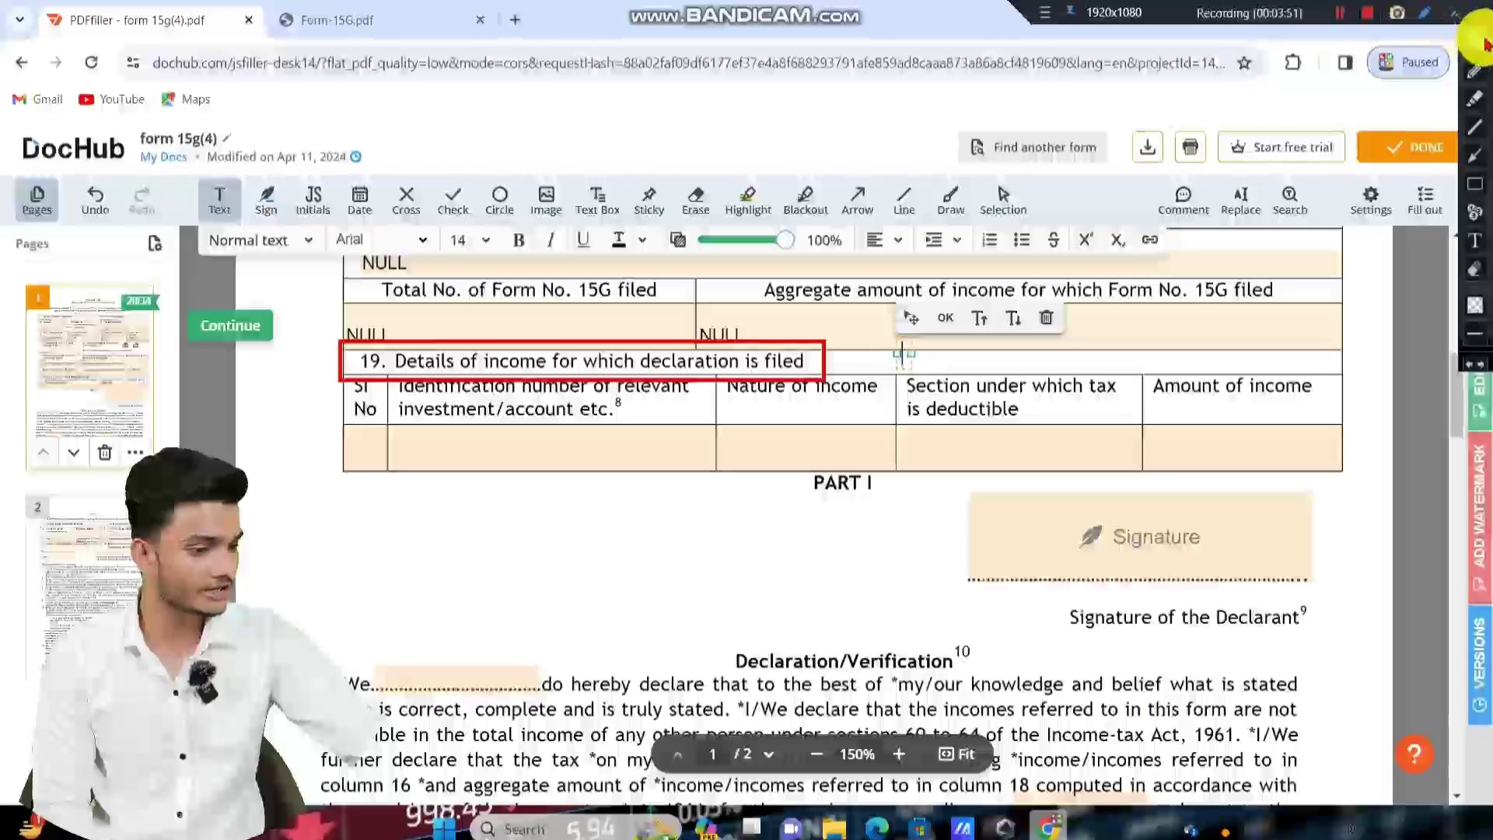
{"action": "left_click", "coordinate": [859, 358]}
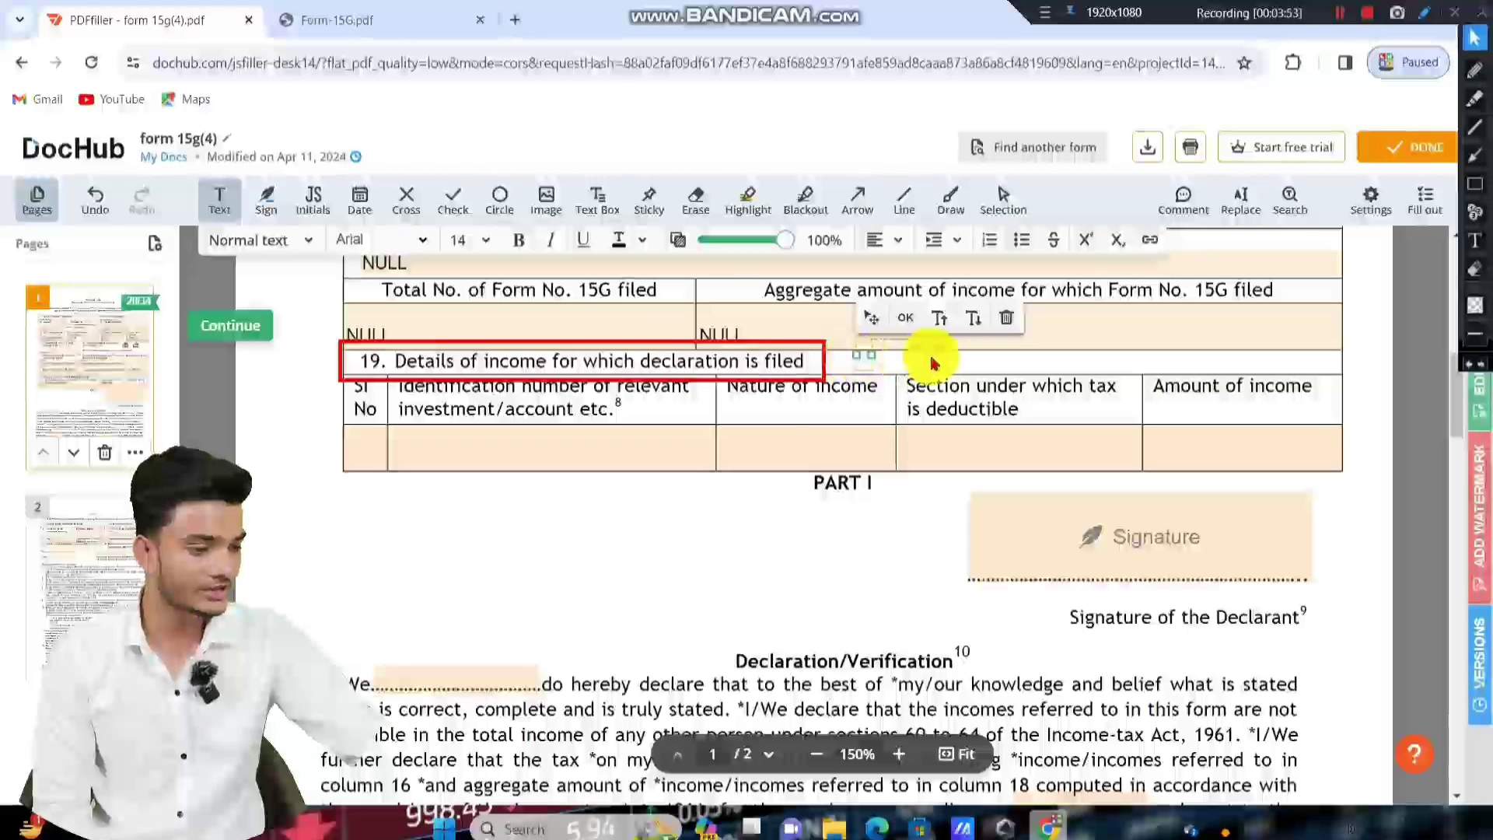
{"action": "type", "text": "EPFO"}
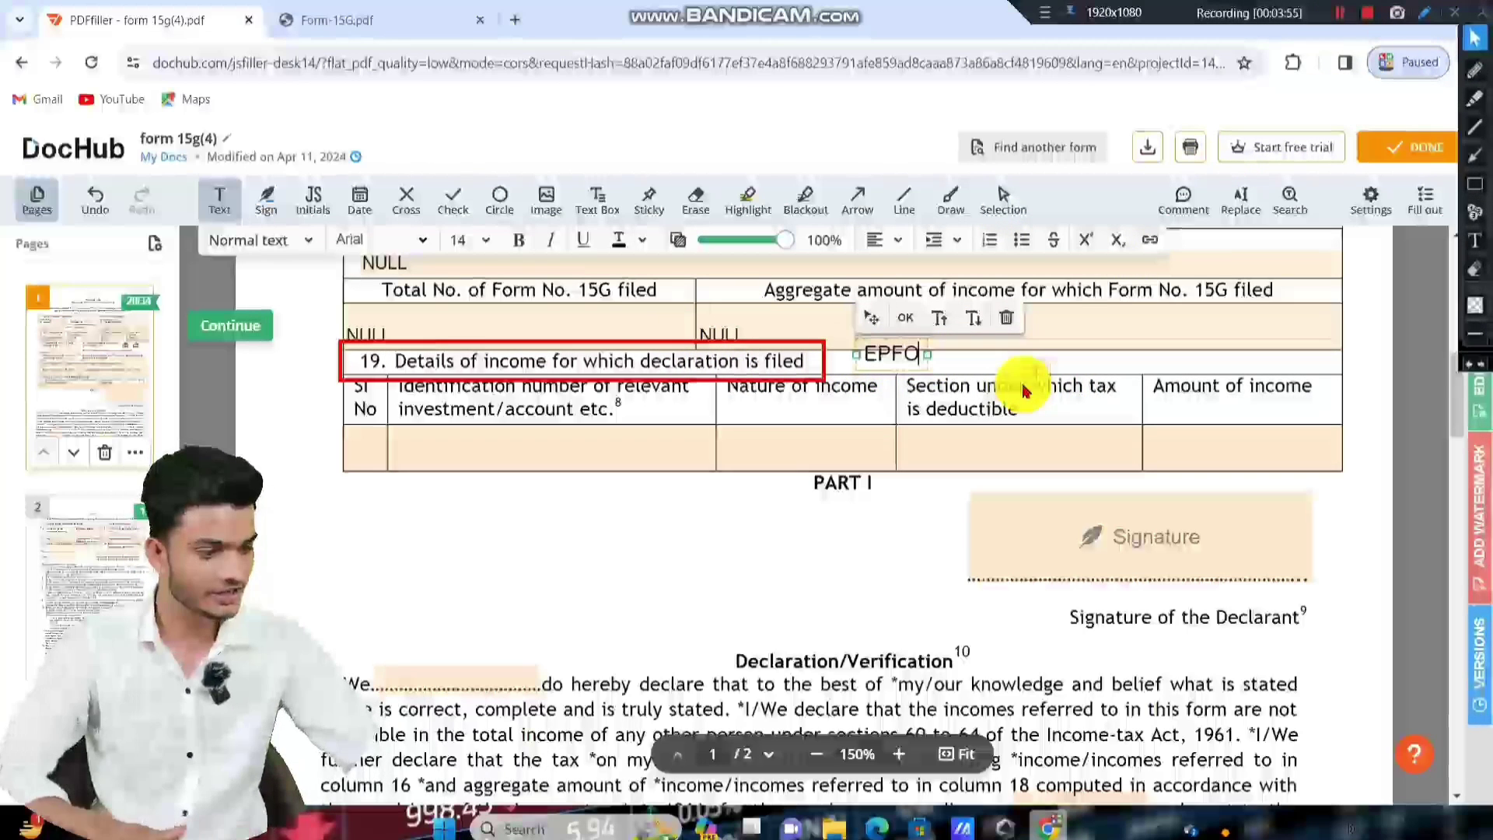
{"action": "left_click", "coordinate": [587, 541]}
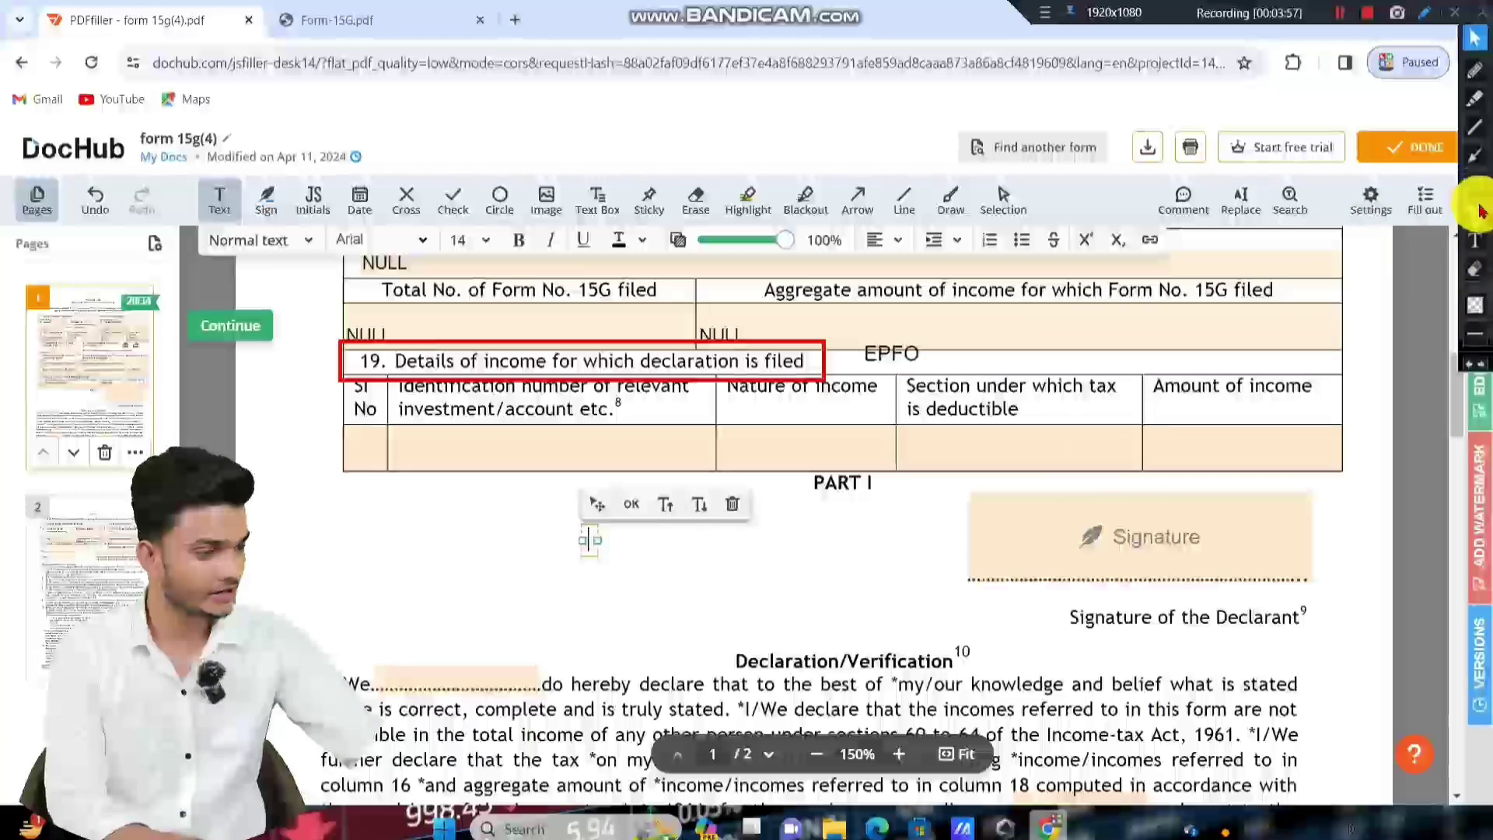
{"action": "key", "text": "Escape"}
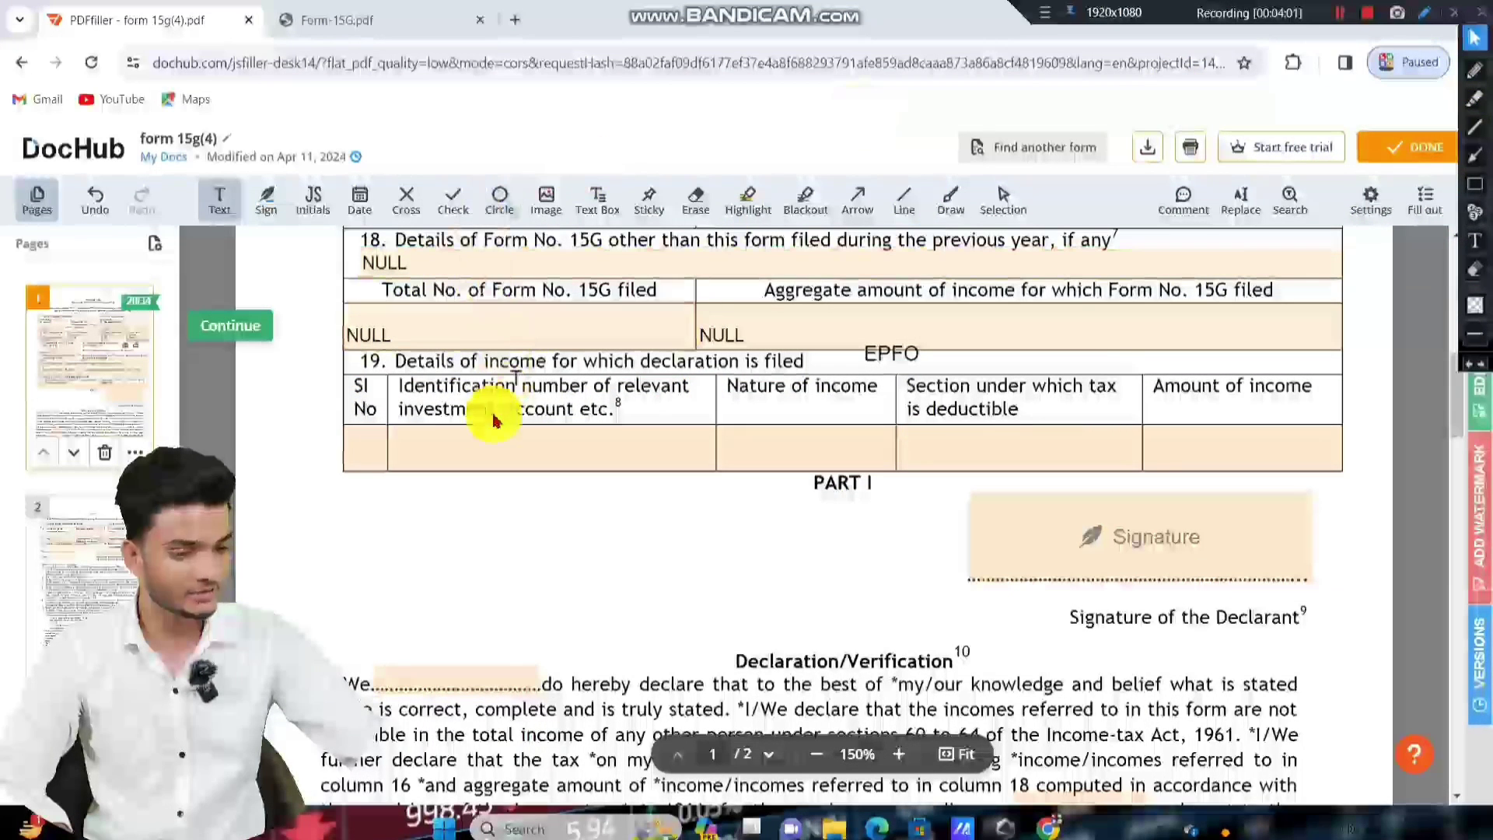
Drag across Item 19's income table with the side-panel tool.
{"action": "left_click", "coordinate": [1474, 184]}
{"action": "left_click_drag", "start_coordinate": [339, 379], "coordinate": [388, 478]}
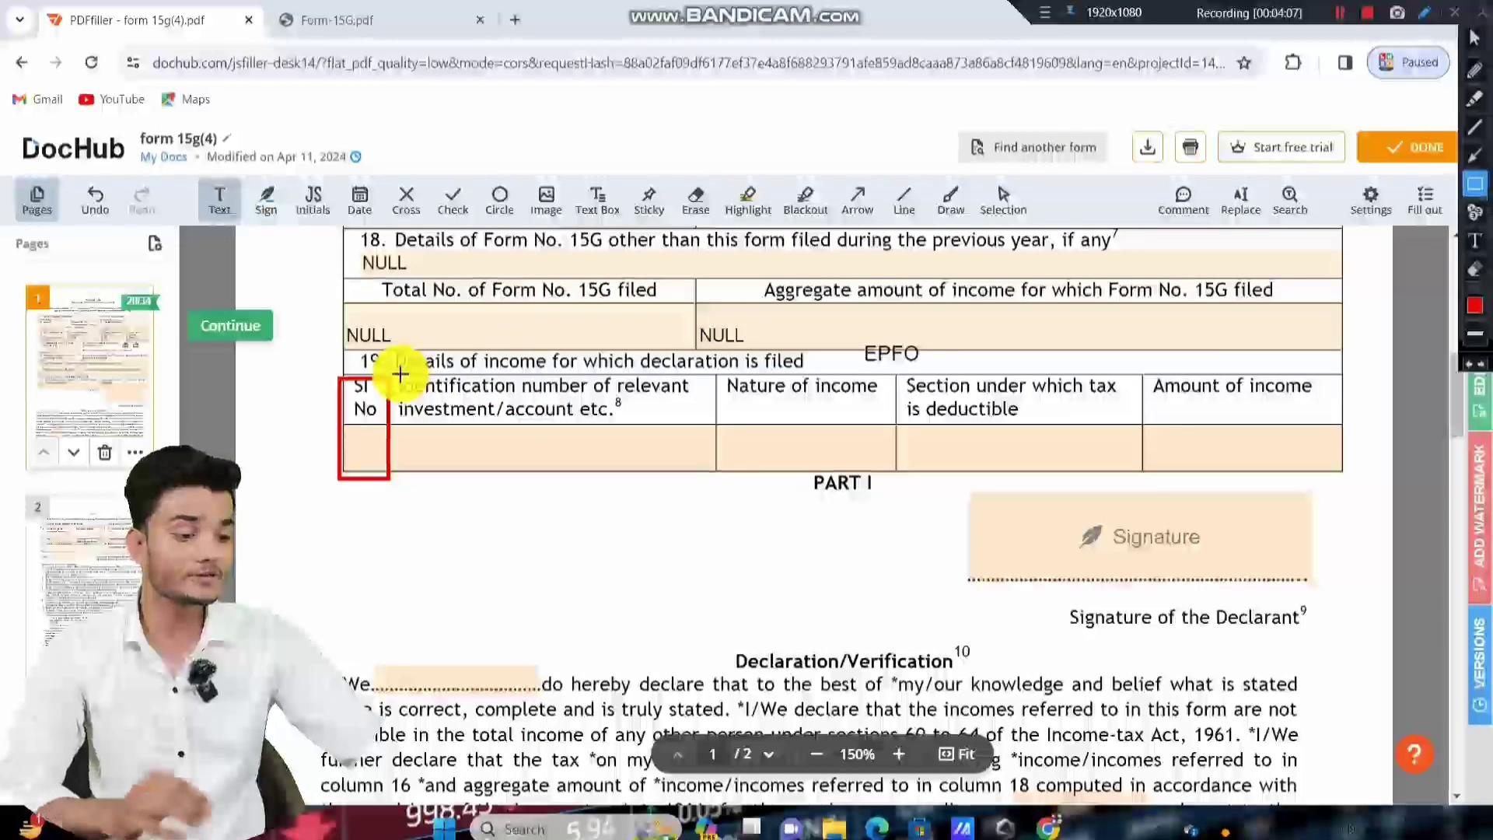
{"action": "left_click_drag", "start_coordinate": [397, 373], "coordinate": [707, 421]}
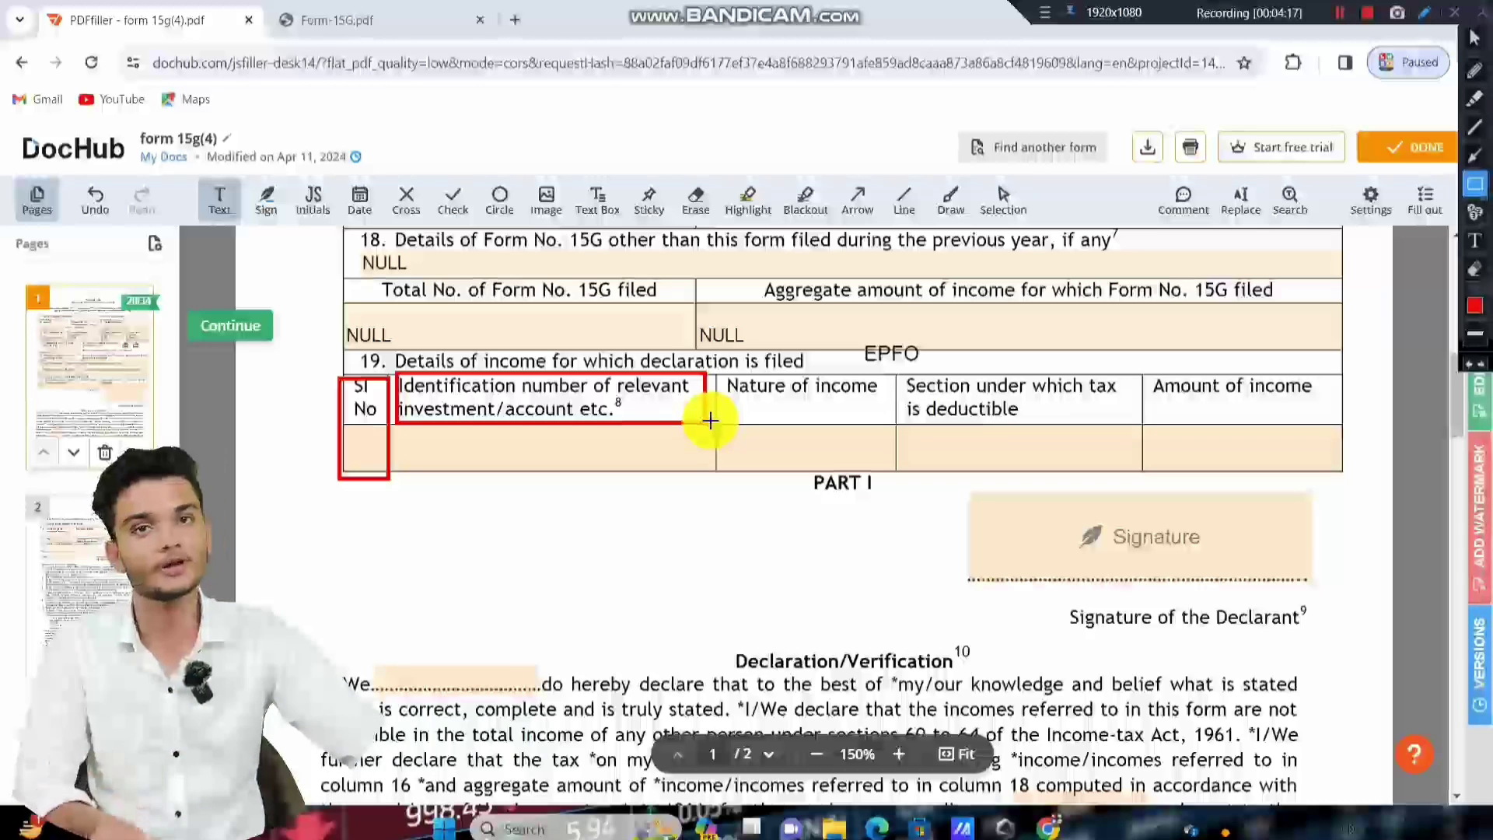
Enter the identification number in Item 19's first row, declining caret browsing.
{"action": "left_click", "coordinate": [1474, 37]}
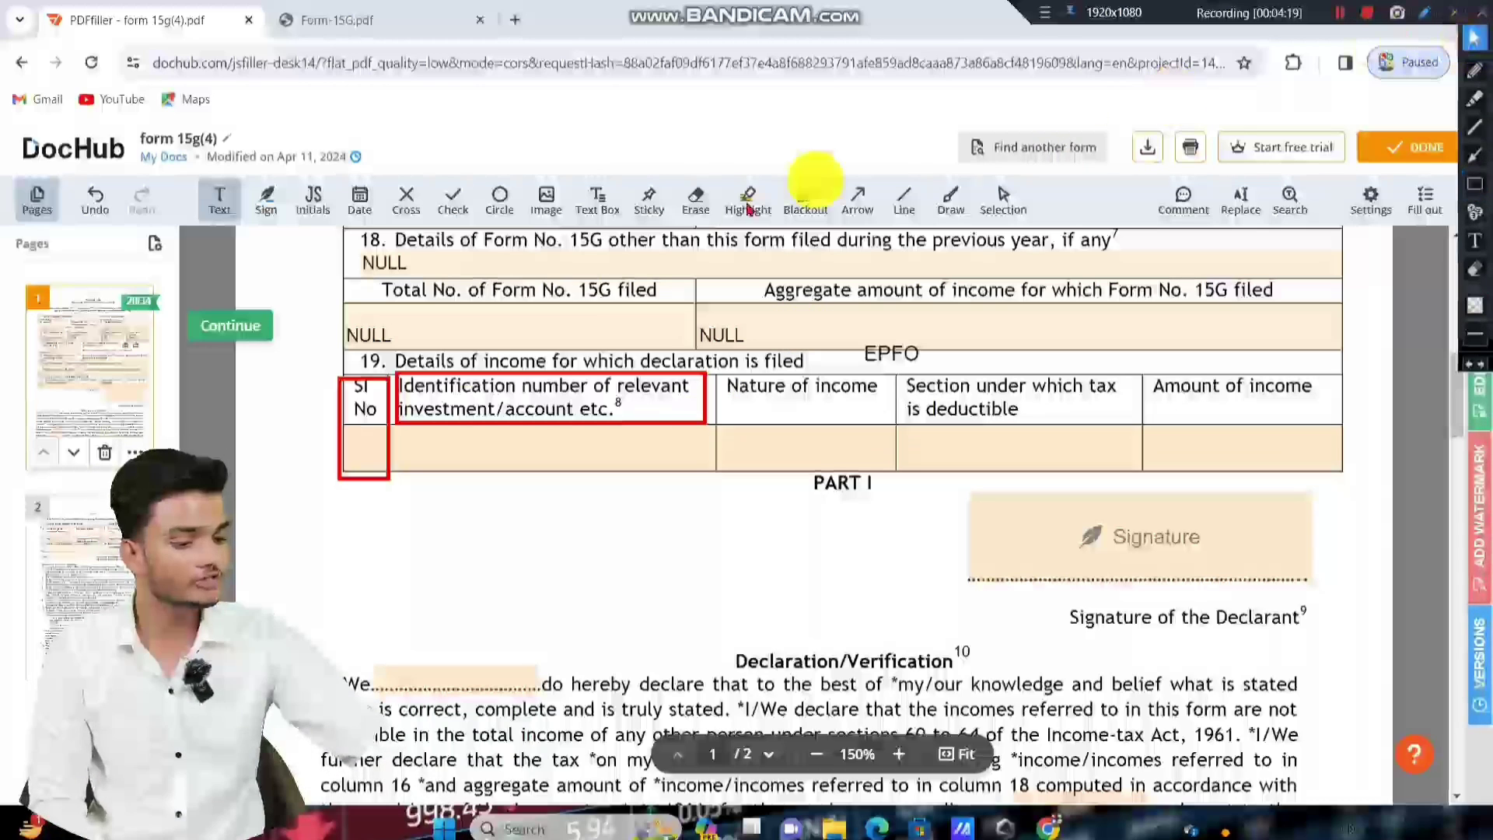
{"action": "left_click", "coordinate": [521, 456]}
{"action": "type", "text": "1"}
{"action": "key", "text": "F7"}
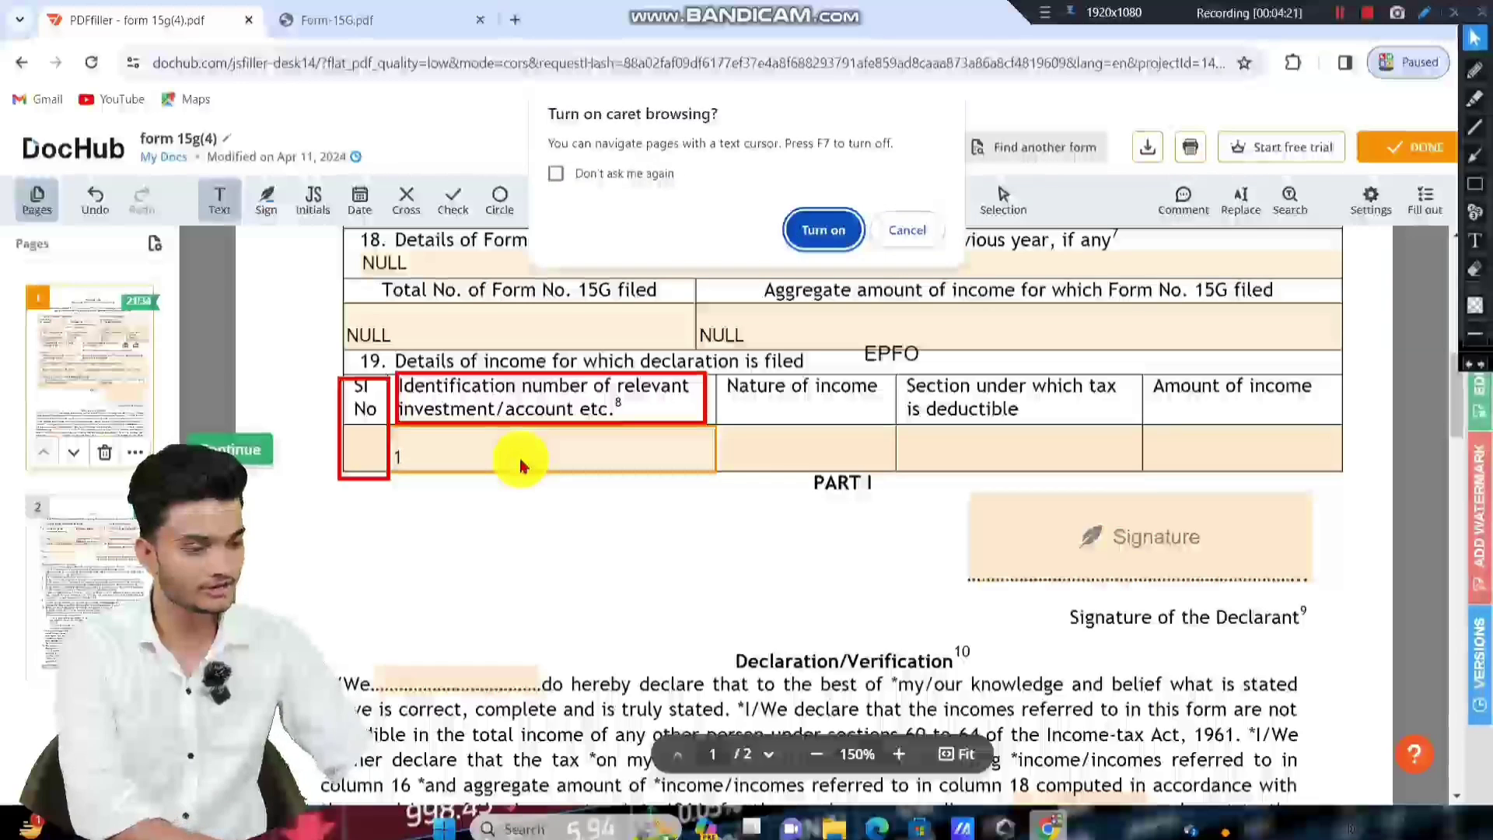
{"action": "left_click", "coordinate": [907, 230]}
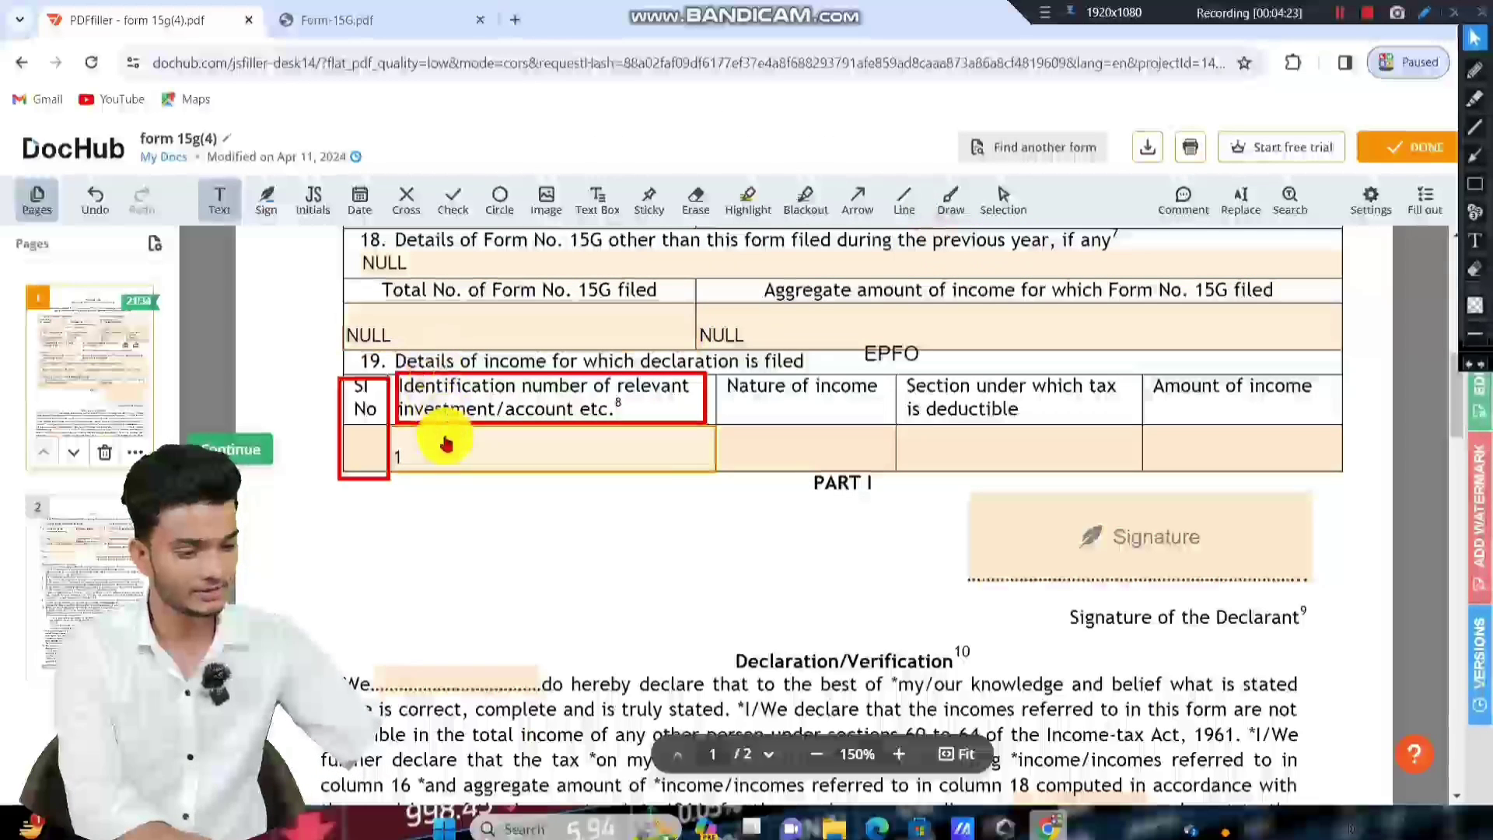
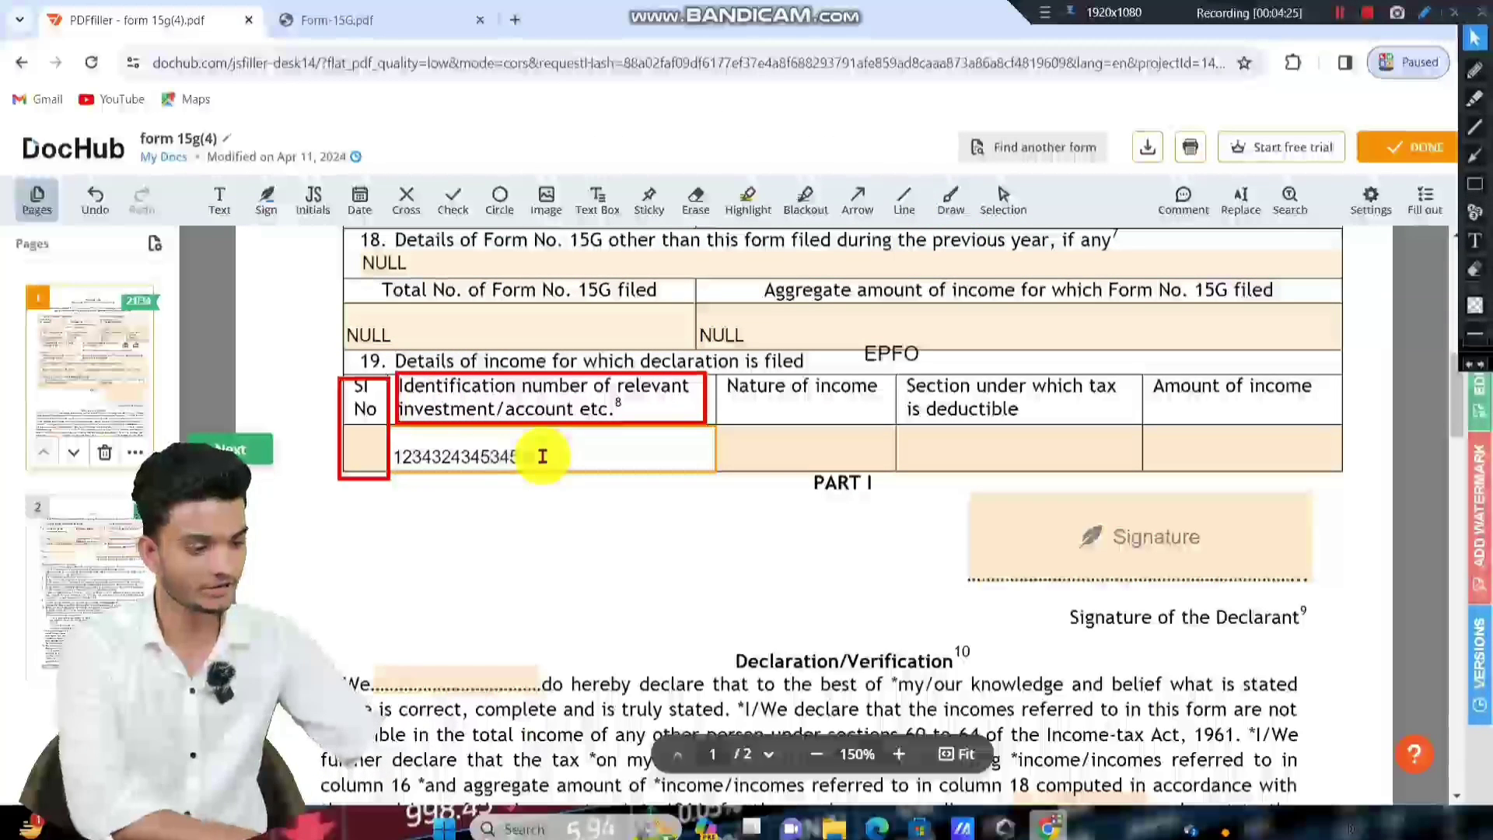
{"action": "left_click", "coordinate": [661, 497]}
{"action": "left_click", "coordinate": [1475, 184]}
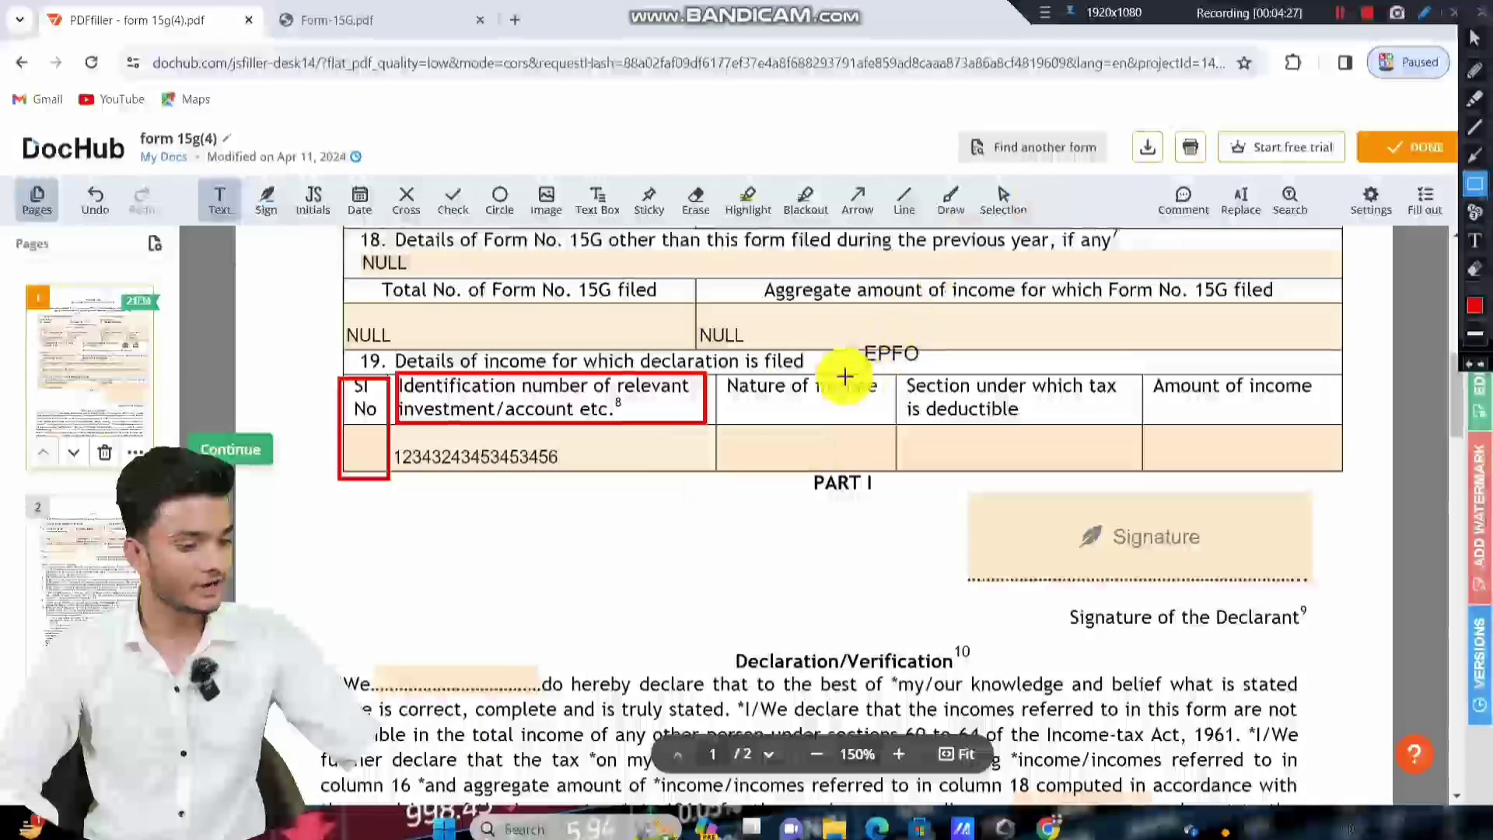
{"action": "left_click_drag", "start_coordinate": [714, 373], "coordinate": [891, 470]}
Type EPFO as the row's nature of income.
{"action": "left_click", "coordinate": [1475, 37]}
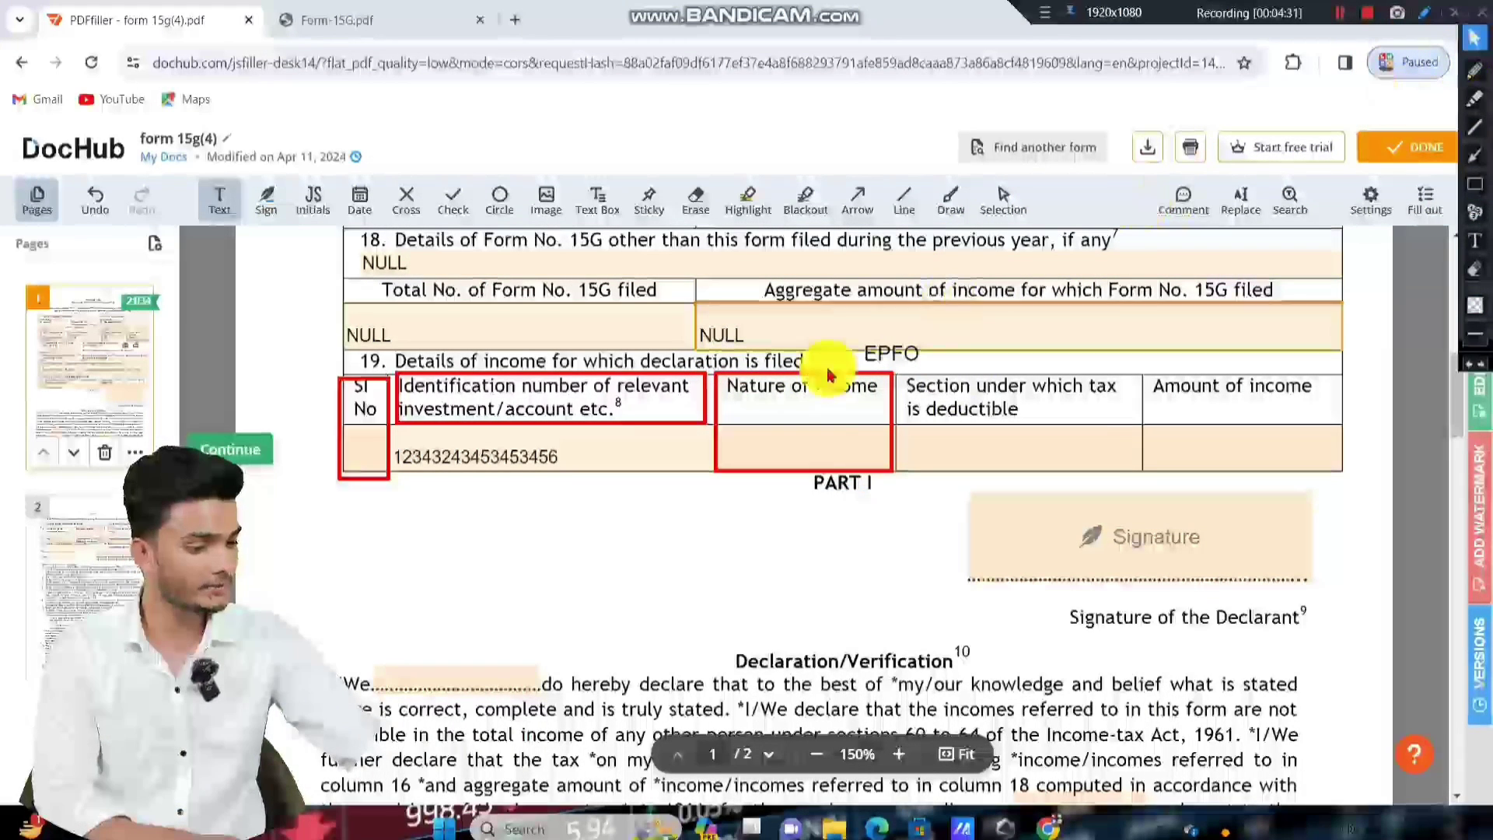
{"action": "left_click", "coordinate": [801, 442]}
{"action": "type", "text": "EPFO"}
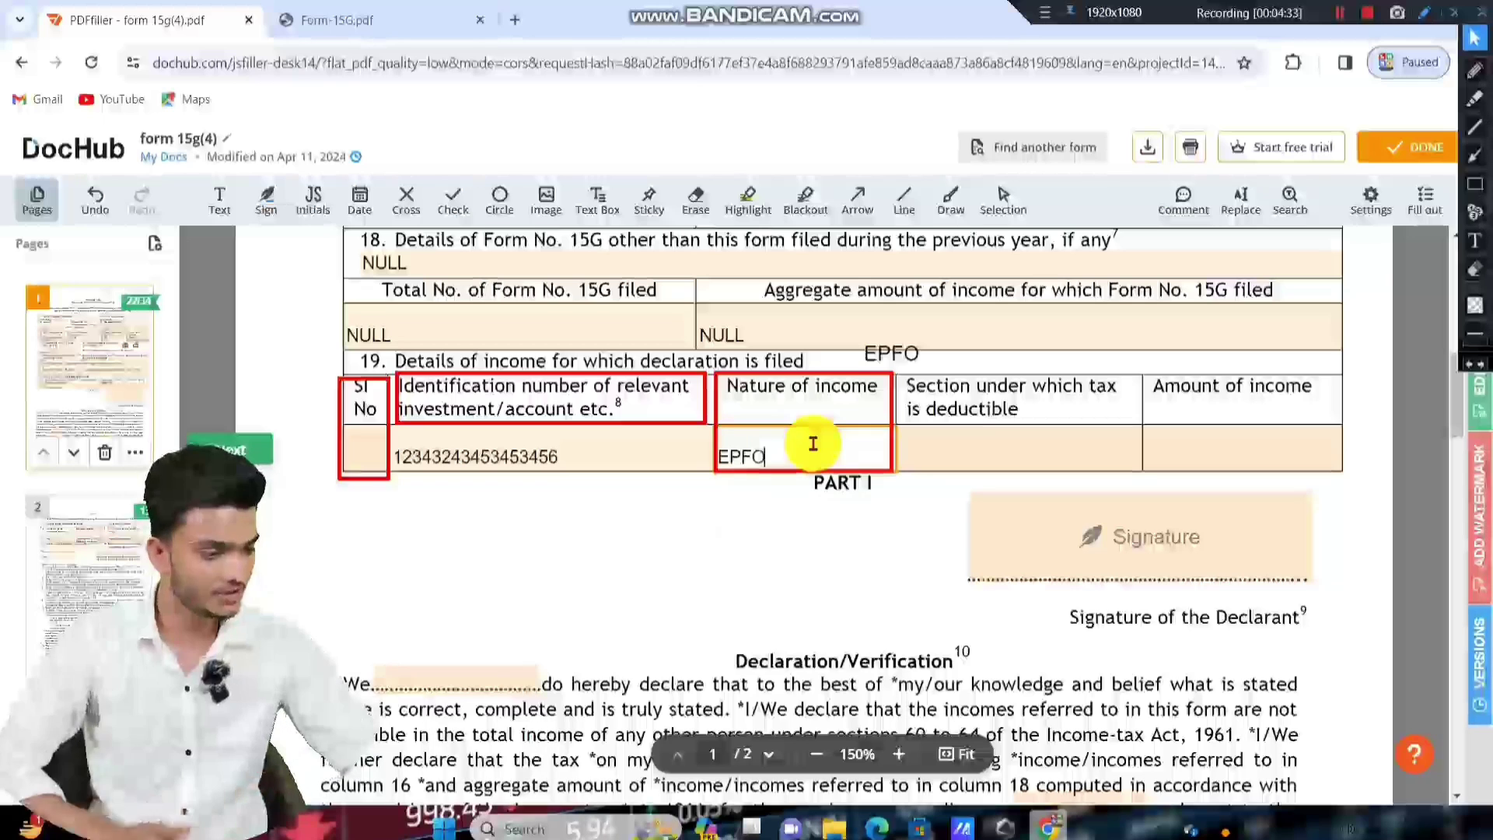
{"action": "left_click", "coordinate": [1474, 183]}
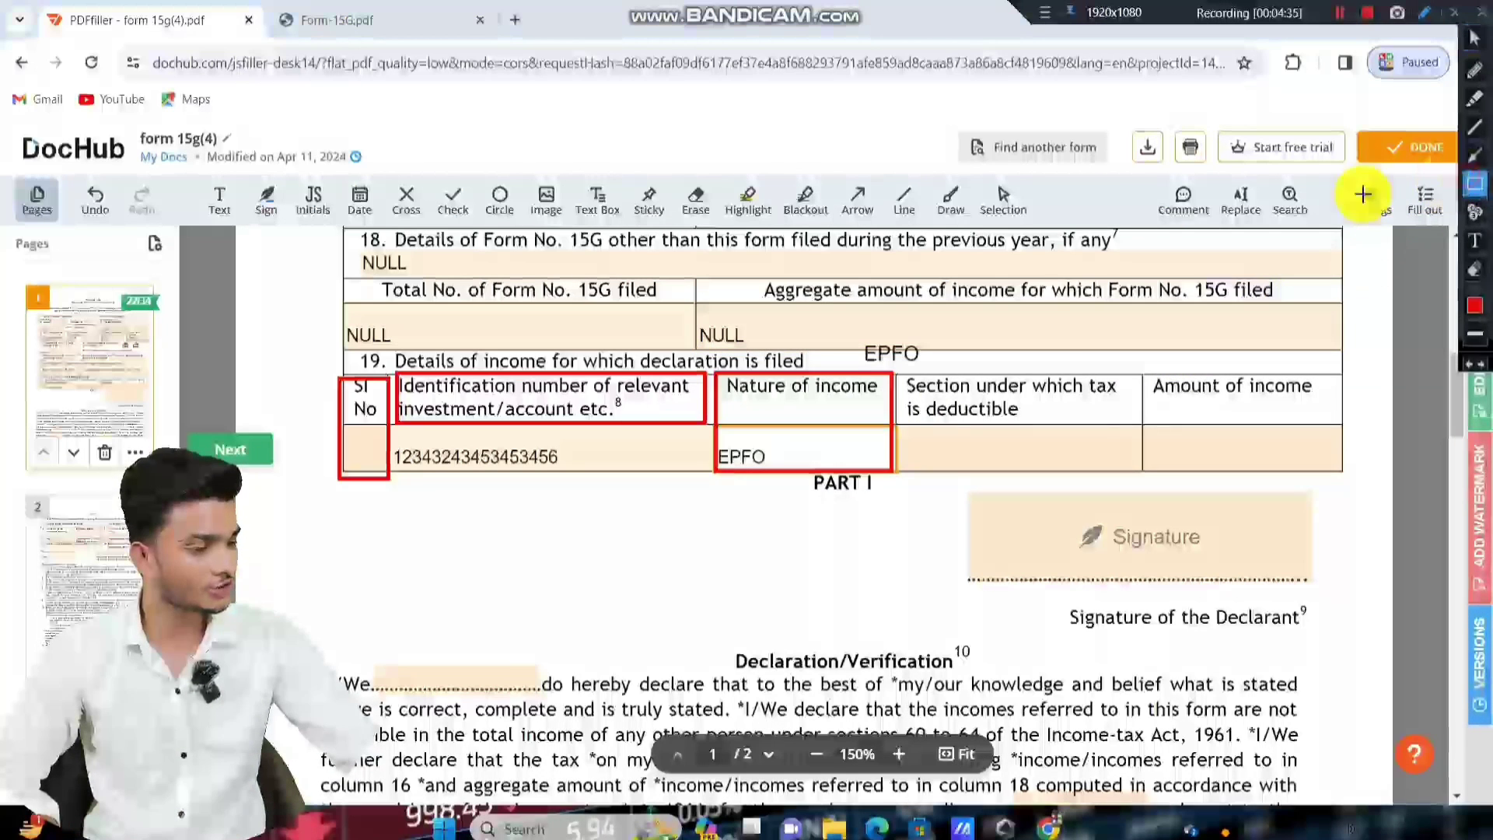
{"action": "left_click_drag", "start_coordinate": [901, 371], "coordinate": [1139, 471]}
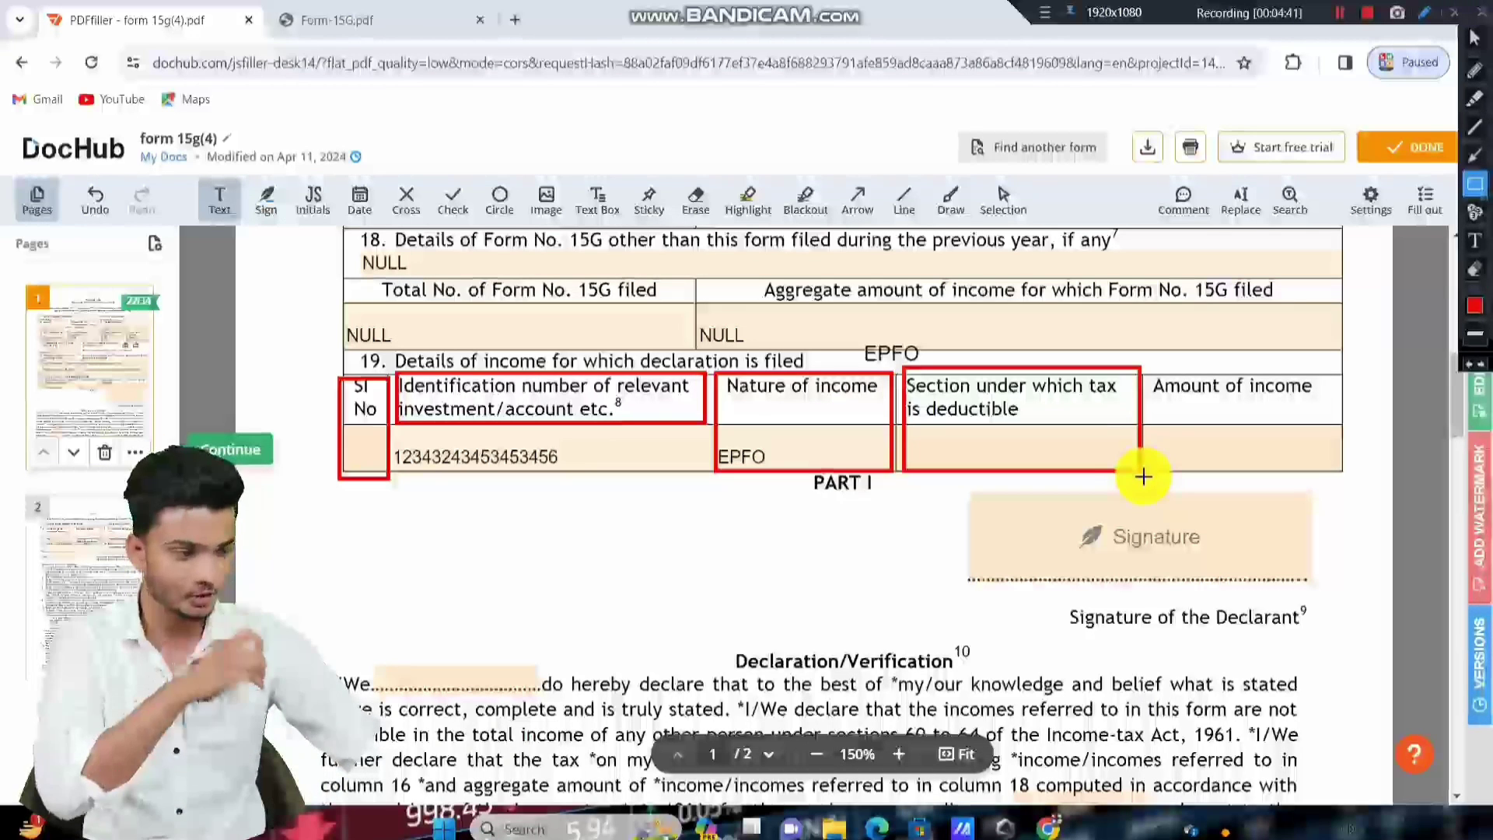
Enter 192A as the section under which tax is deductible in Item 19's row.
{"action": "left_click", "coordinate": [1474, 37]}
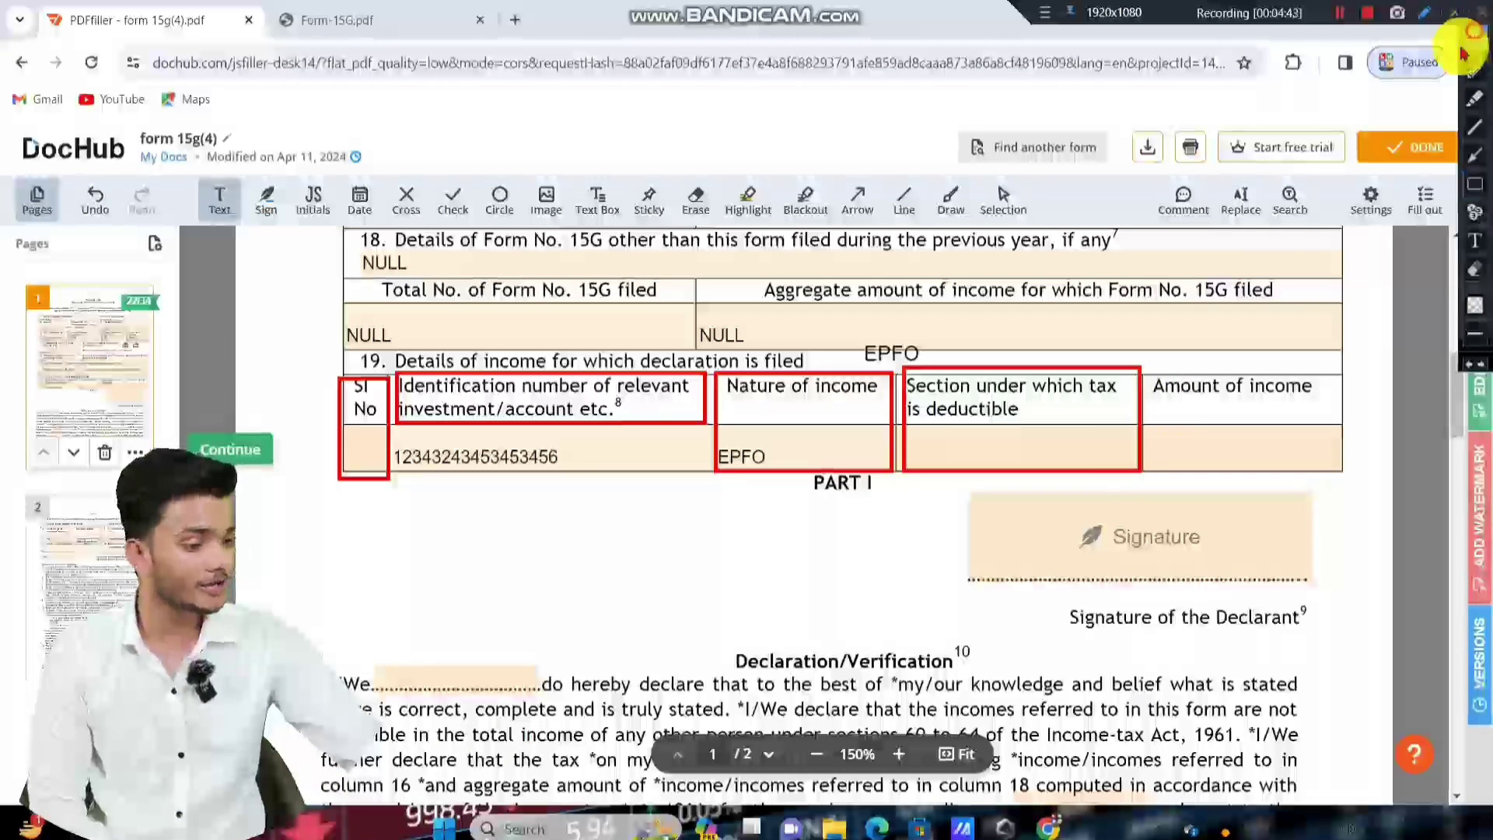
{"action": "left_click", "coordinate": [1024, 437]}
{"action": "type", "text": "92A"}
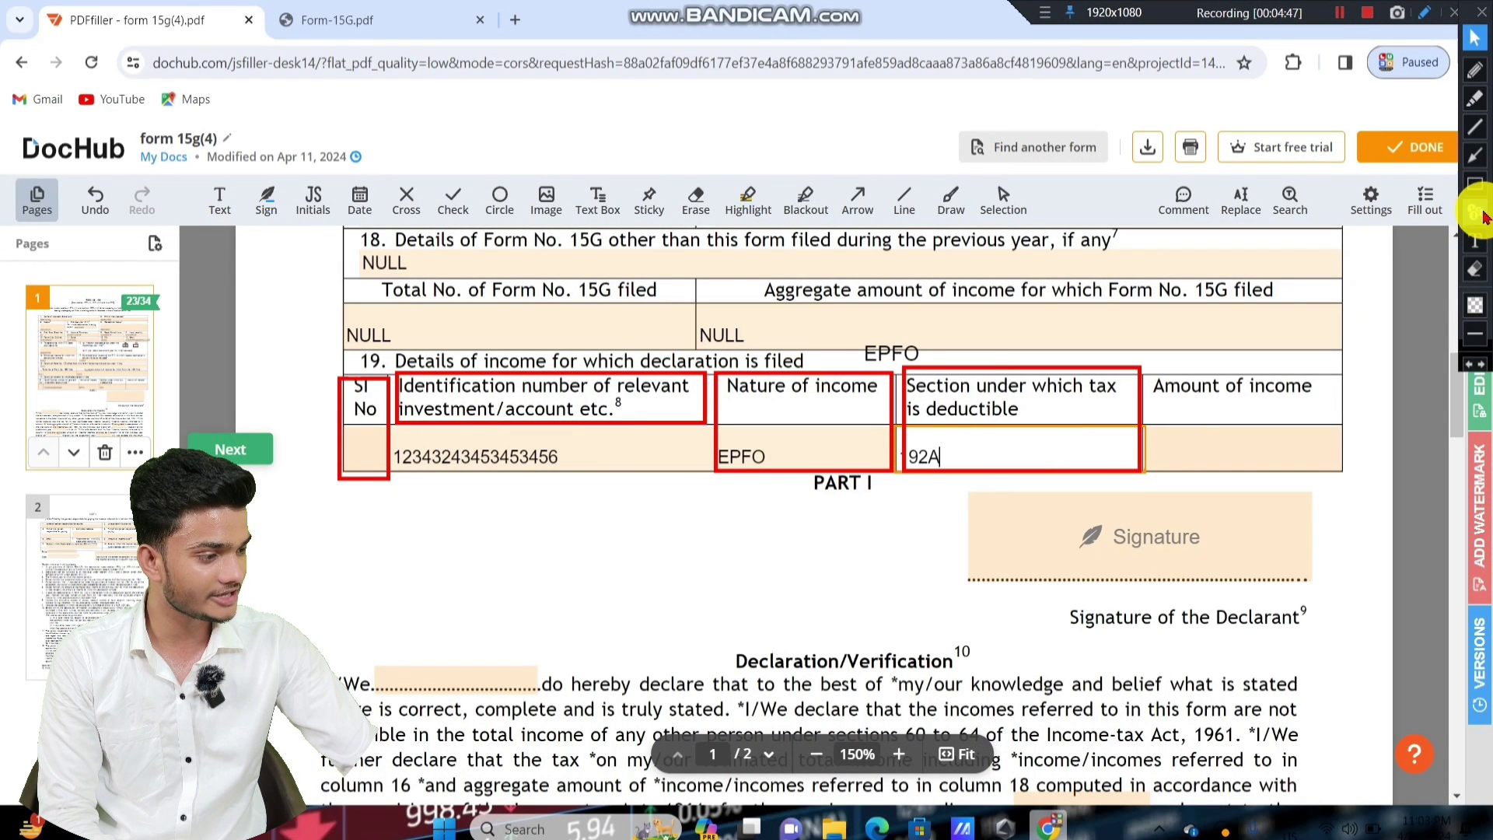
{"action": "left_click", "coordinate": [1474, 269]}
{"action": "mouse_move", "coordinate": [903, 308]}
{"action": "left_mouse_down"}
{"action": "mouse_move", "coordinate": [1016, 449]}
{"action": "mouse_move", "coordinate": [1182, 550]}
{"action": "left_mouse_up"}
{"action": "left_click_drag", "start_coordinate": [884, 320], "coordinate": [1039, 615]}
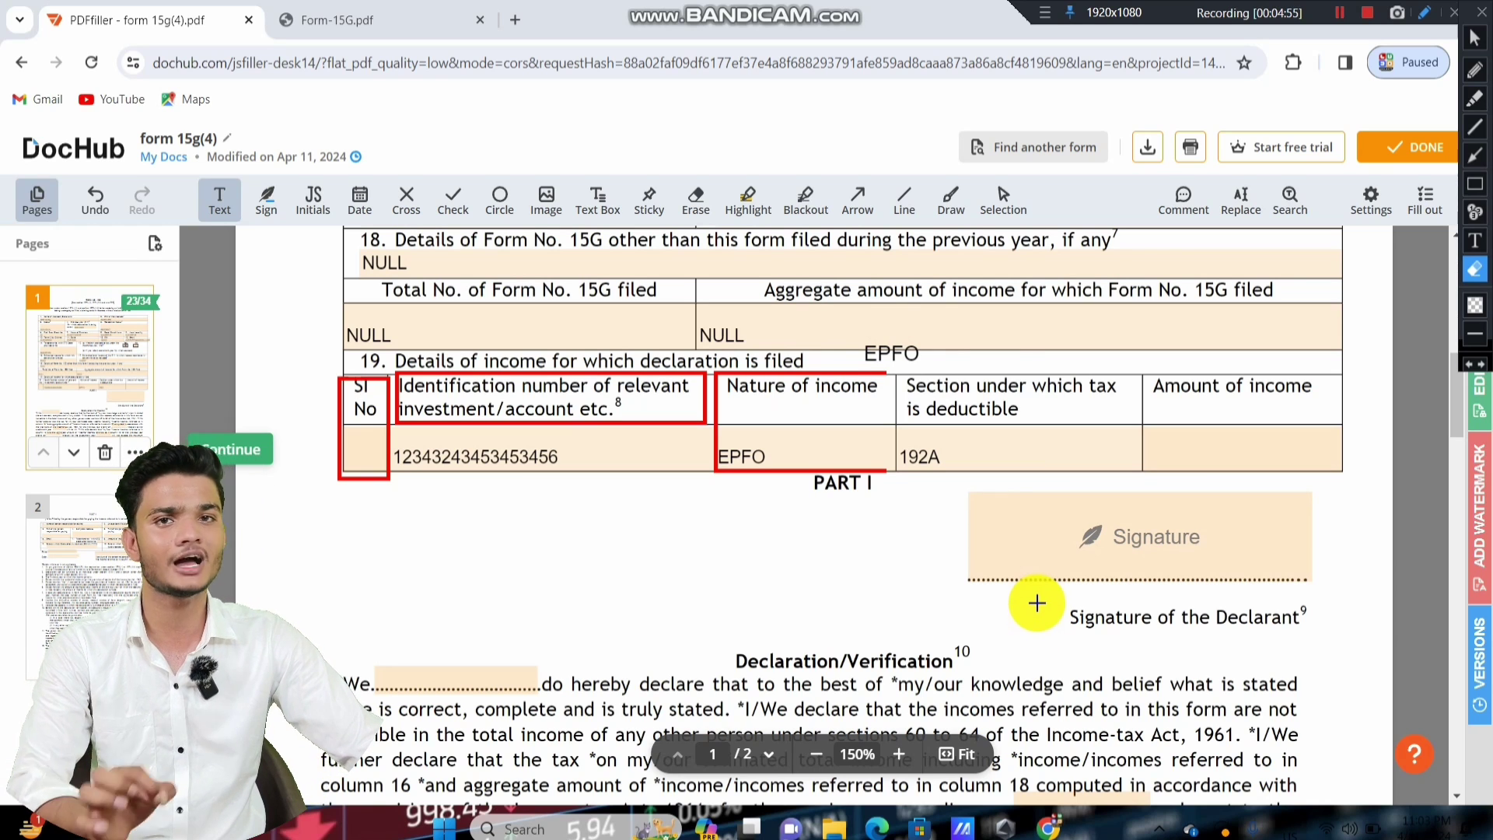
Enter 70000 as the row's amount of income.
{"action": "left_click", "coordinate": [1474, 183]}
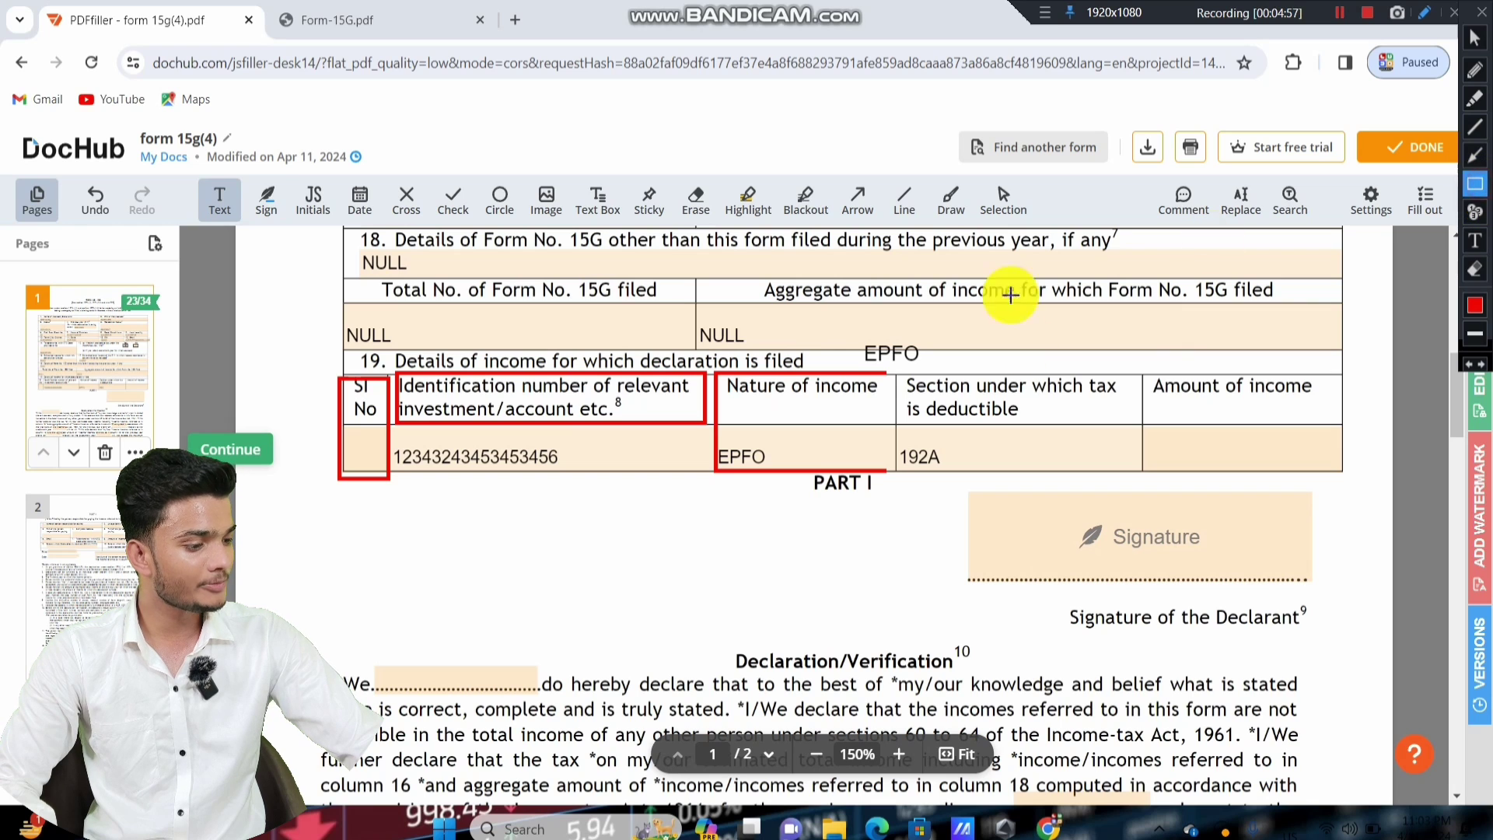
{"action": "left_click_drag", "start_coordinate": [1146, 361], "coordinate": [1349, 487]}
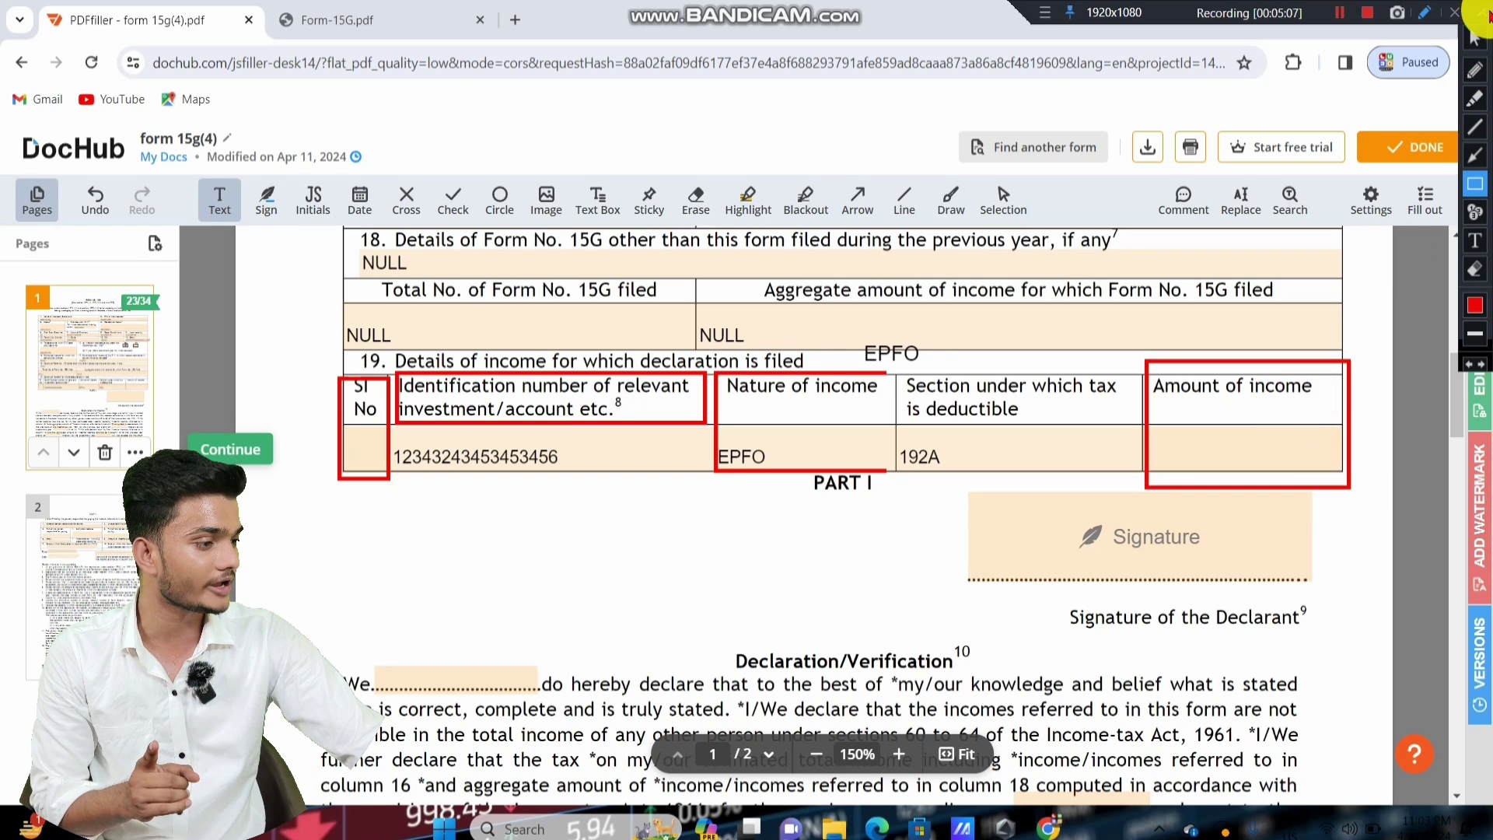
{"action": "key", "text": "Escape"}
{"action": "left_click", "coordinate": [1235, 443]}
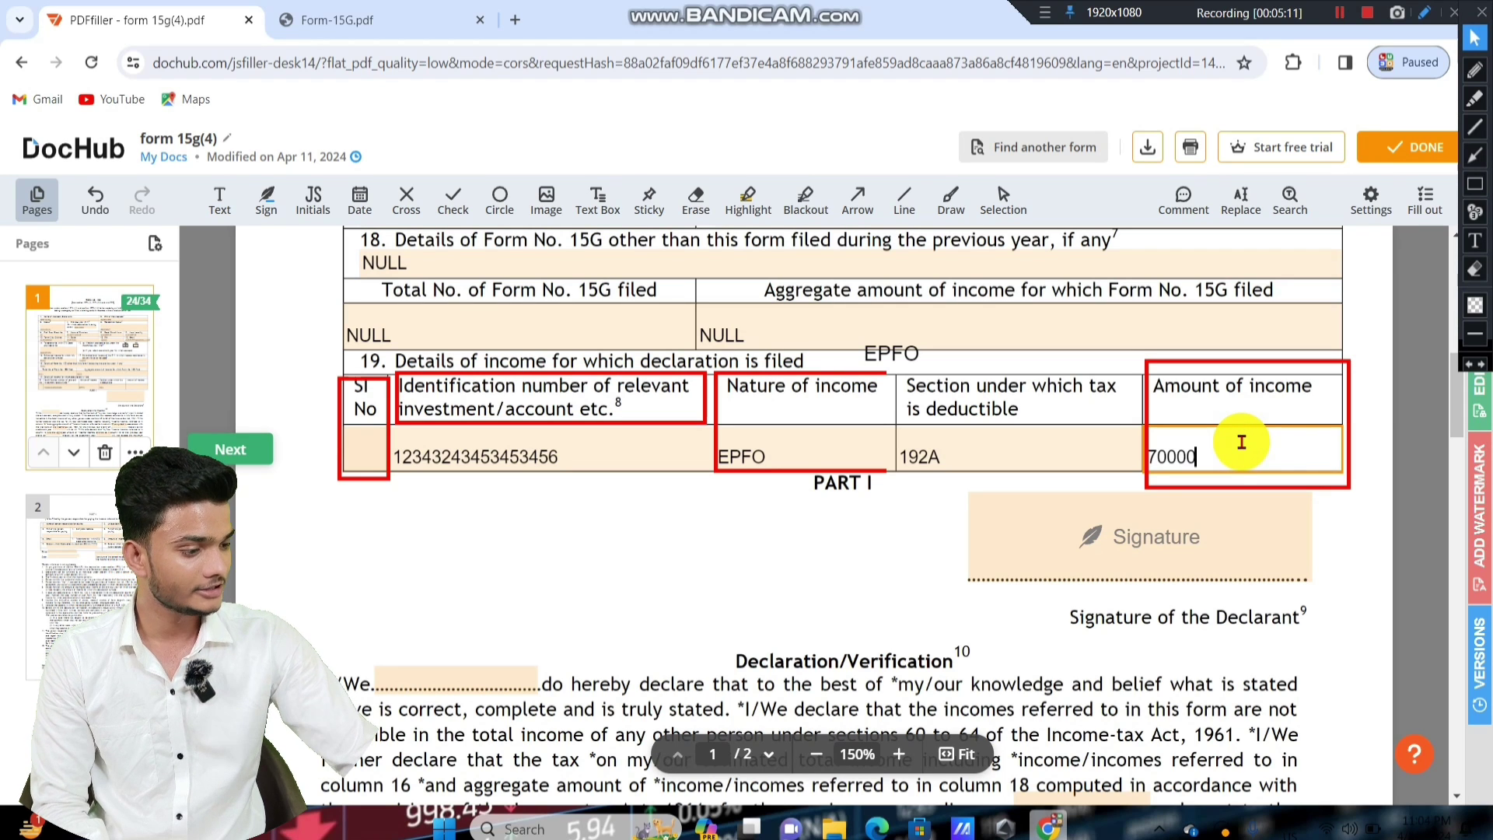
{"action": "left_click", "coordinate": [1475, 269]}
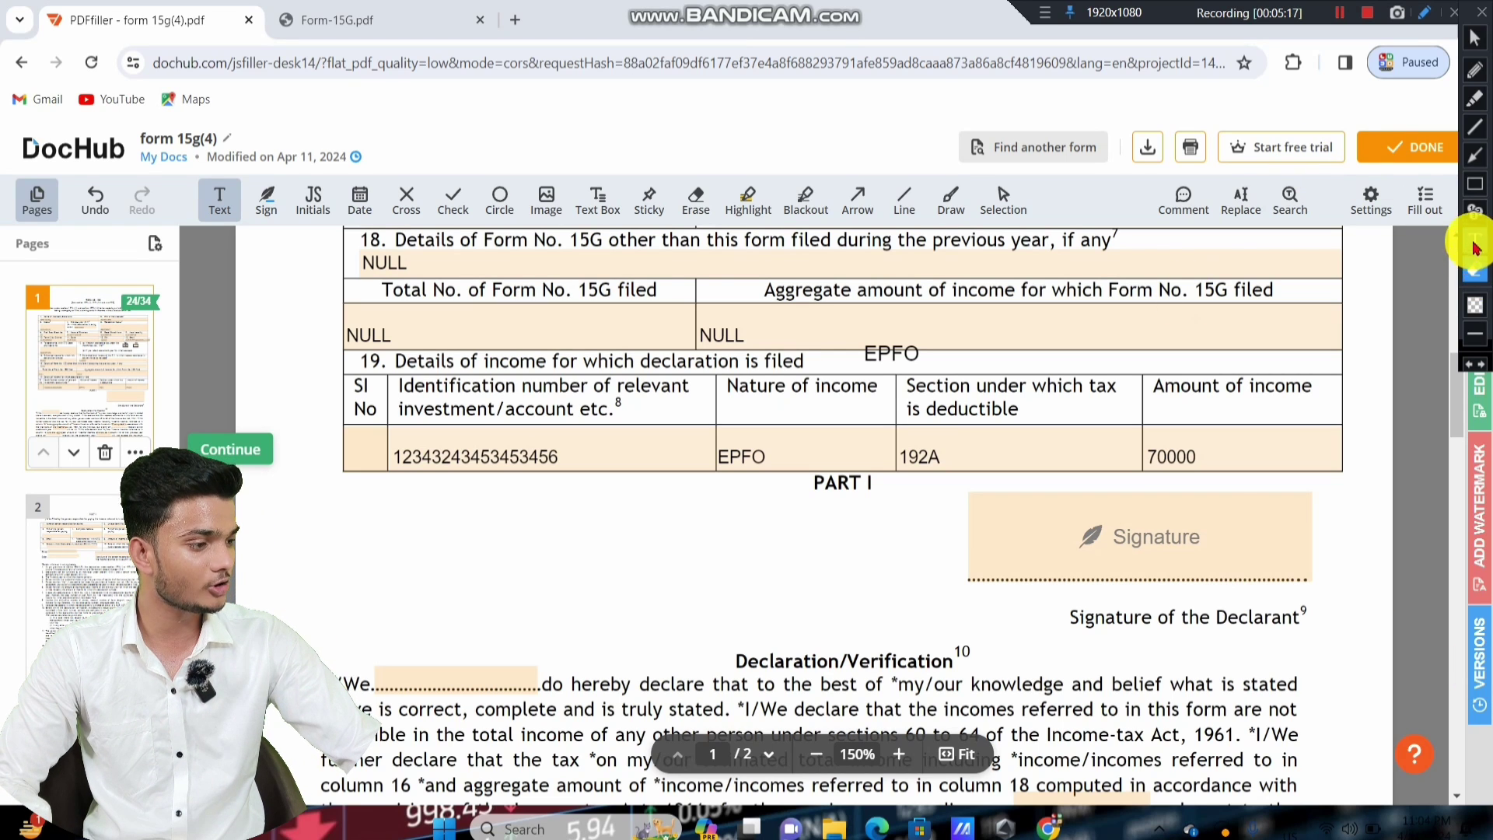
{"action": "left_click", "coordinate": [1475, 185]}
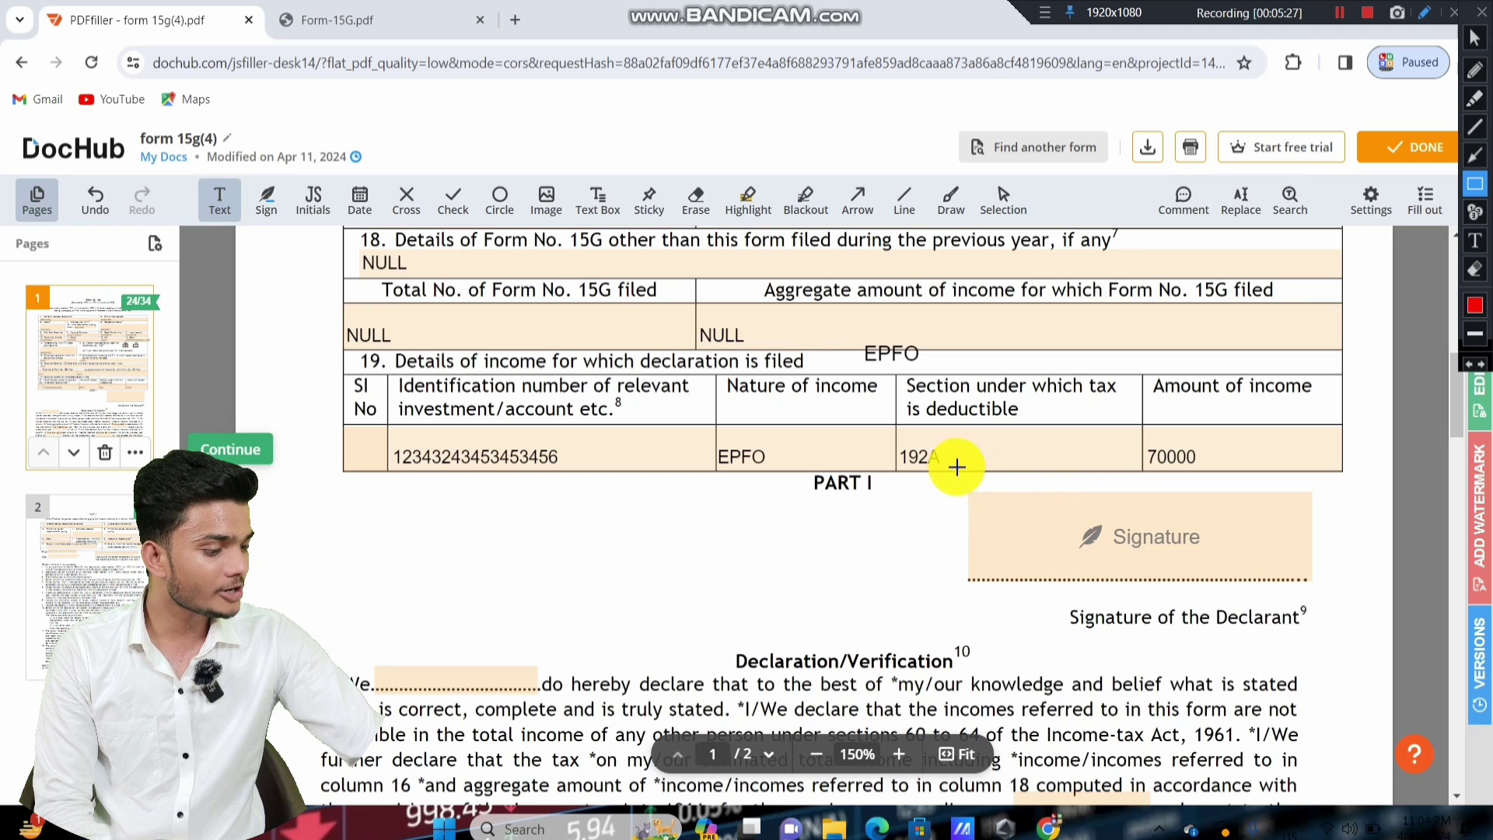
Scroll down to the Declaration/Verification section and select the blank after '*I/We'.
{"action": "mouse_move", "coordinate": [956, 466]}
{"action": "left_mouse_down"}
{"action": "mouse_move", "coordinate": [1366, 666]}
{"action": "mouse_move", "coordinate": [1370, 648]}
{"action": "left_mouse_up"}
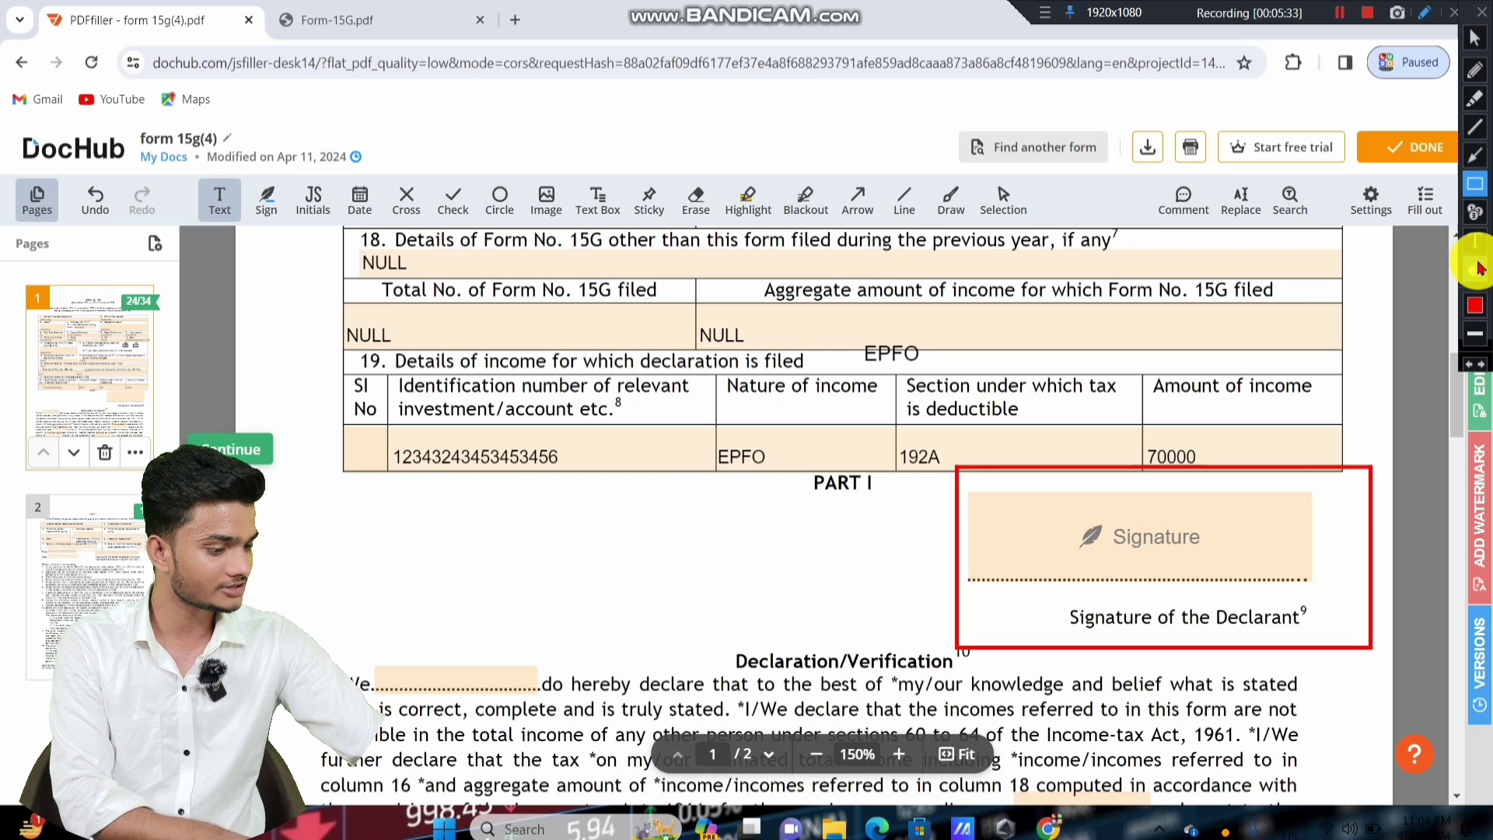
{"action": "left_click", "coordinate": [1462, 286]}
{"action": "left_click", "coordinate": [1474, 37]}
{"action": "scroll", "coordinate": [1174, 300], "scroll_direction": "down", "scroll_amount": 4}
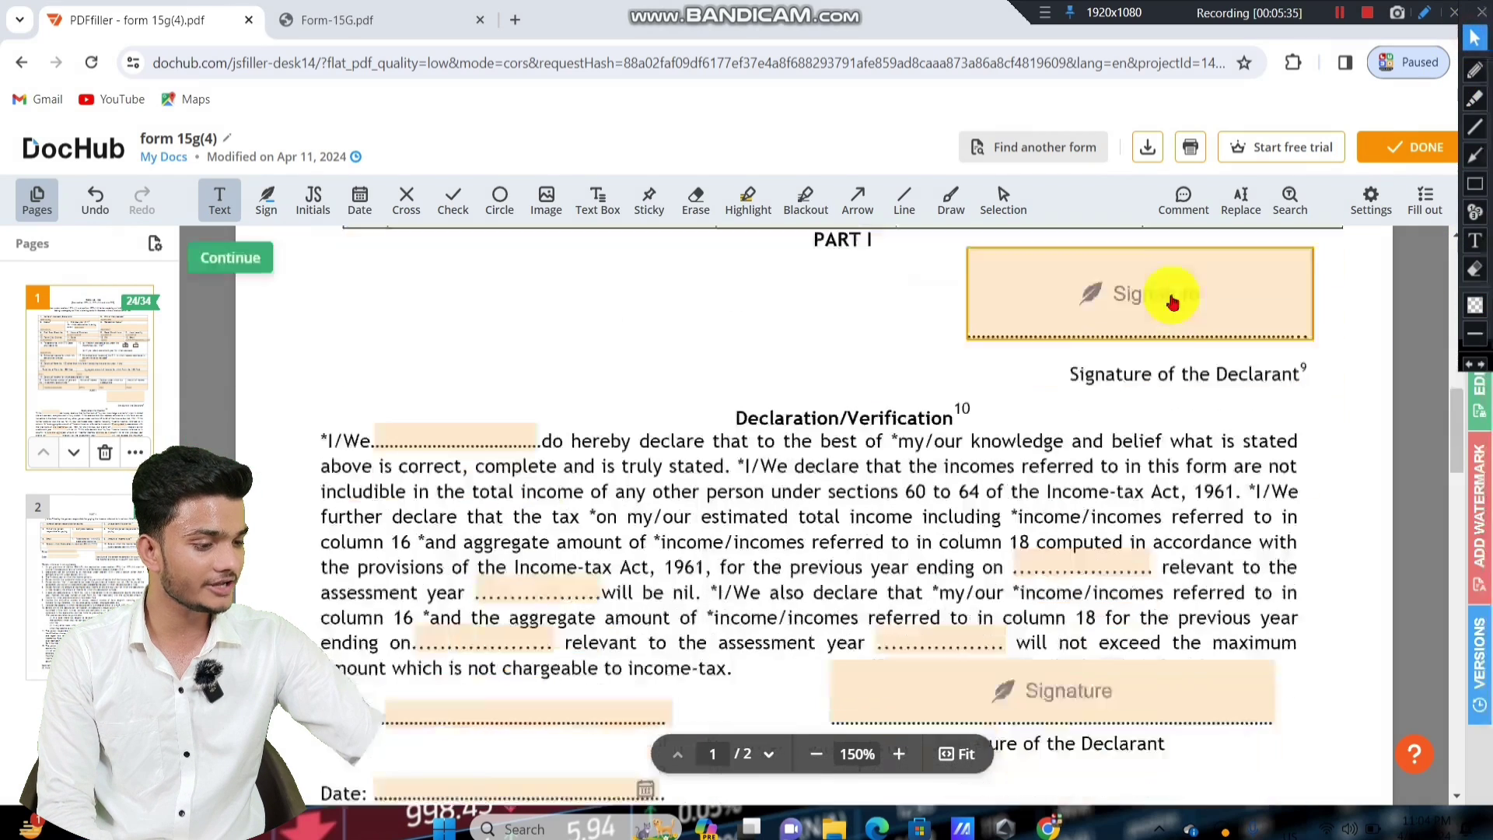
{"action": "left_click", "coordinate": [1474, 183]}
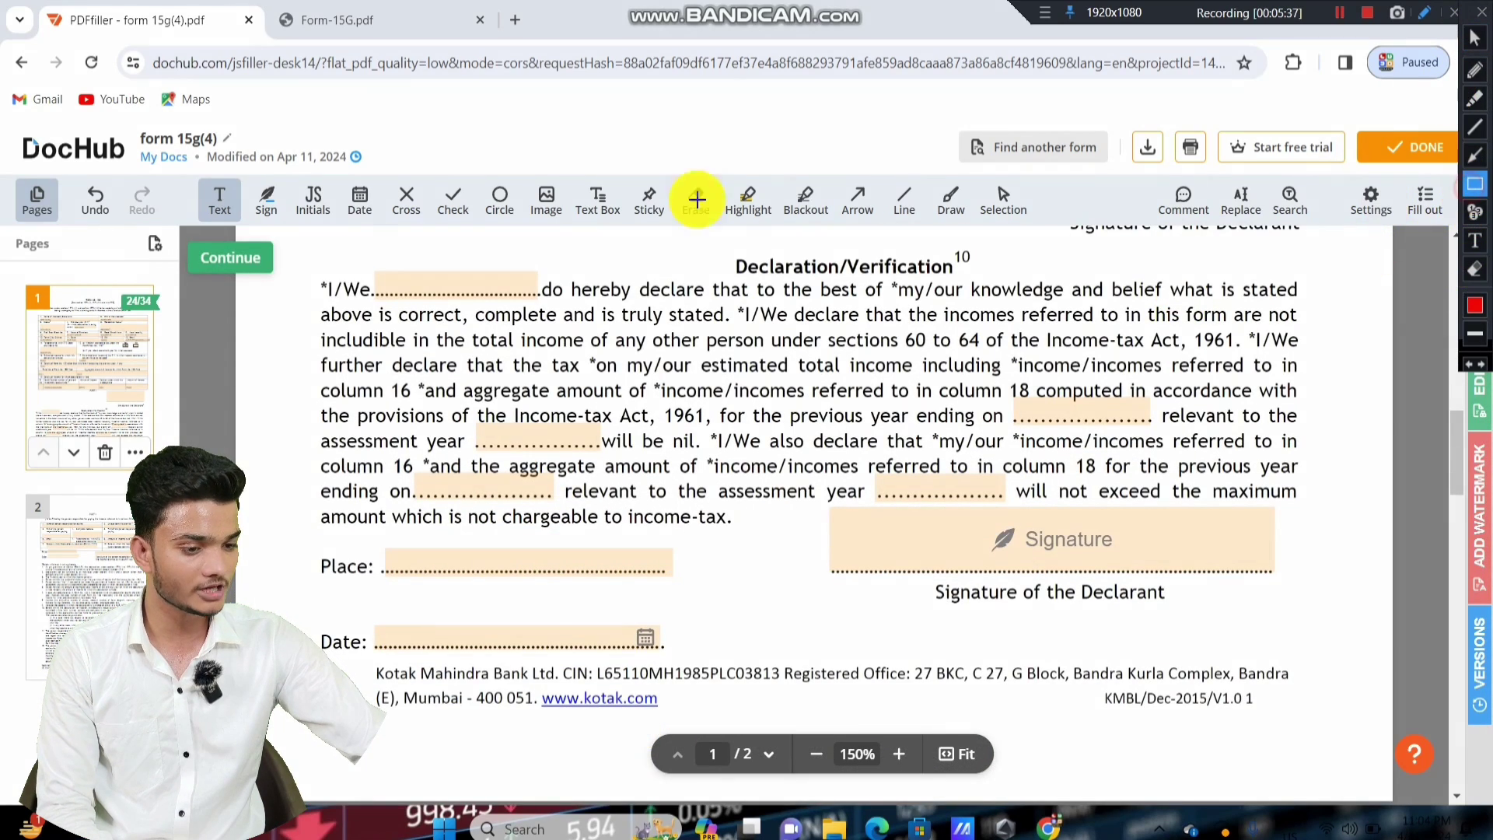
{"action": "left_click_drag", "start_coordinate": [289, 240], "coordinate": [375, 266]}
{"action": "mouse_move", "coordinate": [1347, 662]}
{"action": "left_mouse_down"}
{"action": "mouse_move", "coordinate": [1376, 765]}
{"action": "mouse_move", "coordinate": [1374, 732]}
{"action": "left_mouse_up"}
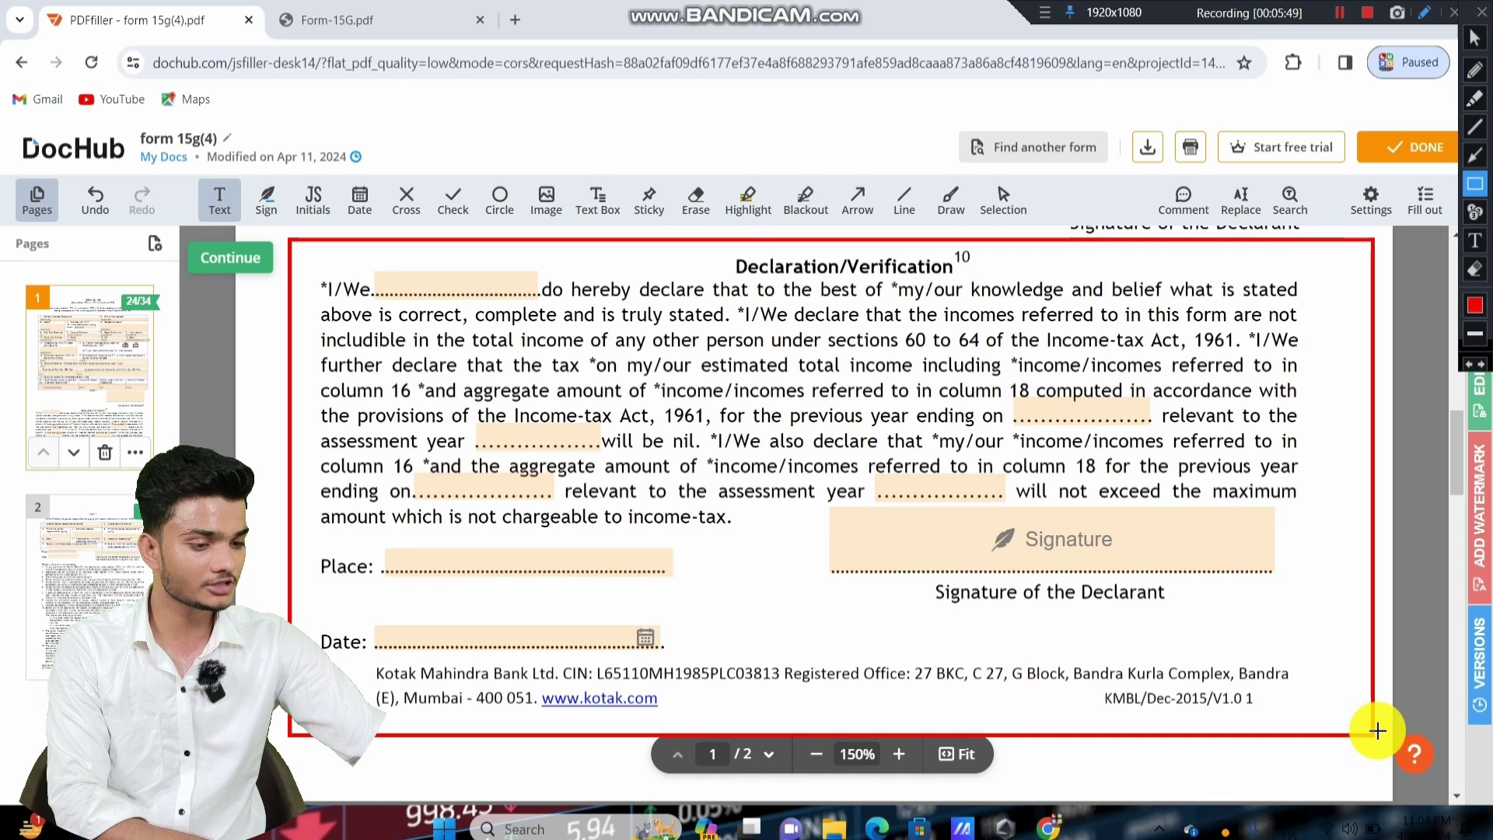
{"action": "left_click", "coordinate": [1474, 269]}
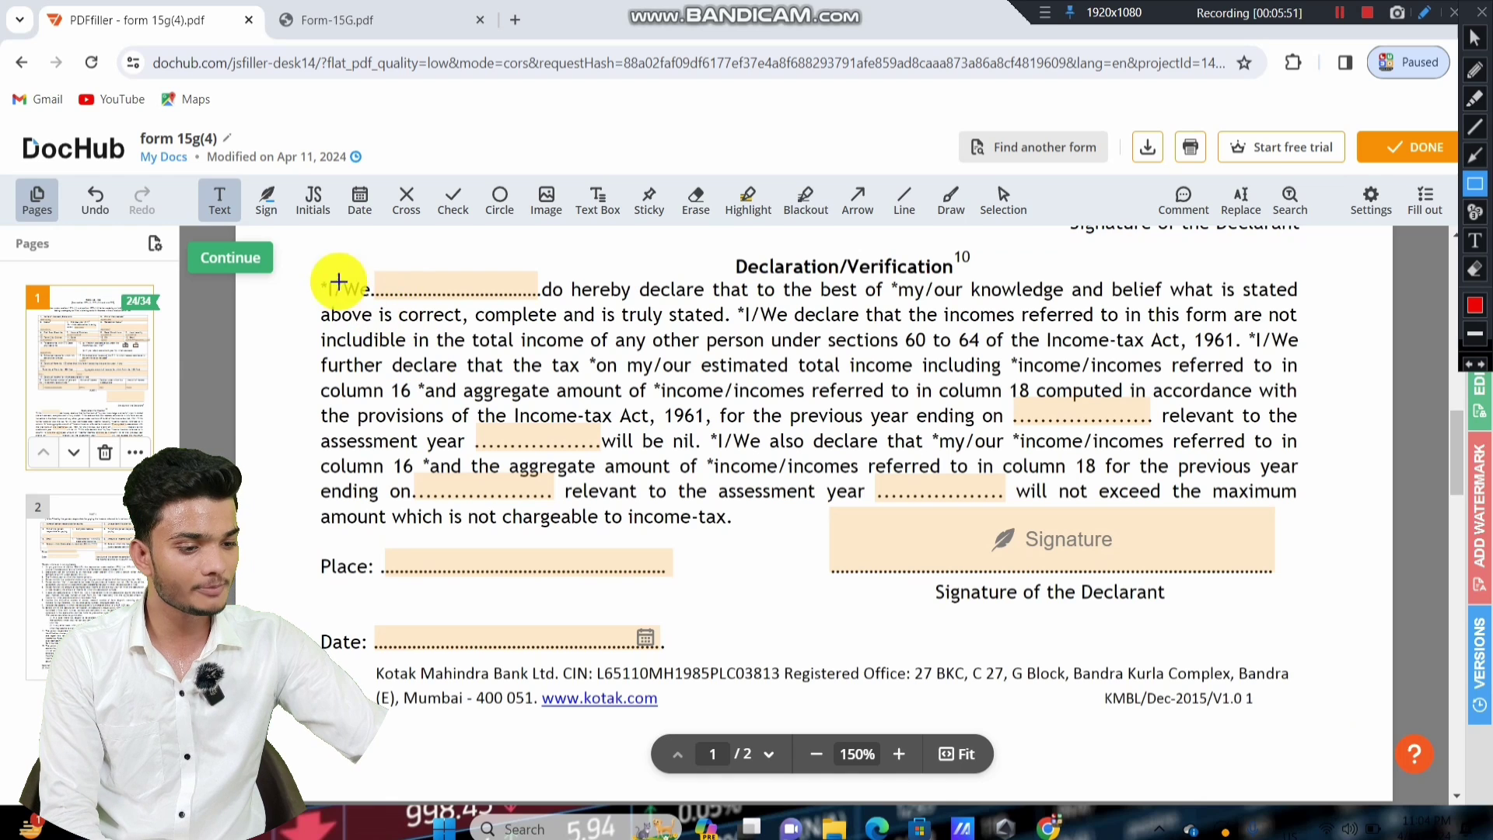
{"action": "mouse_move", "coordinate": [307, 253]}
{"action": "left_mouse_down"}
{"action": "mouse_move", "coordinate": [393, 293]}
{"action": "mouse_move", "coordinate": [549, 319]}
{"action": "left_mouse_up"}
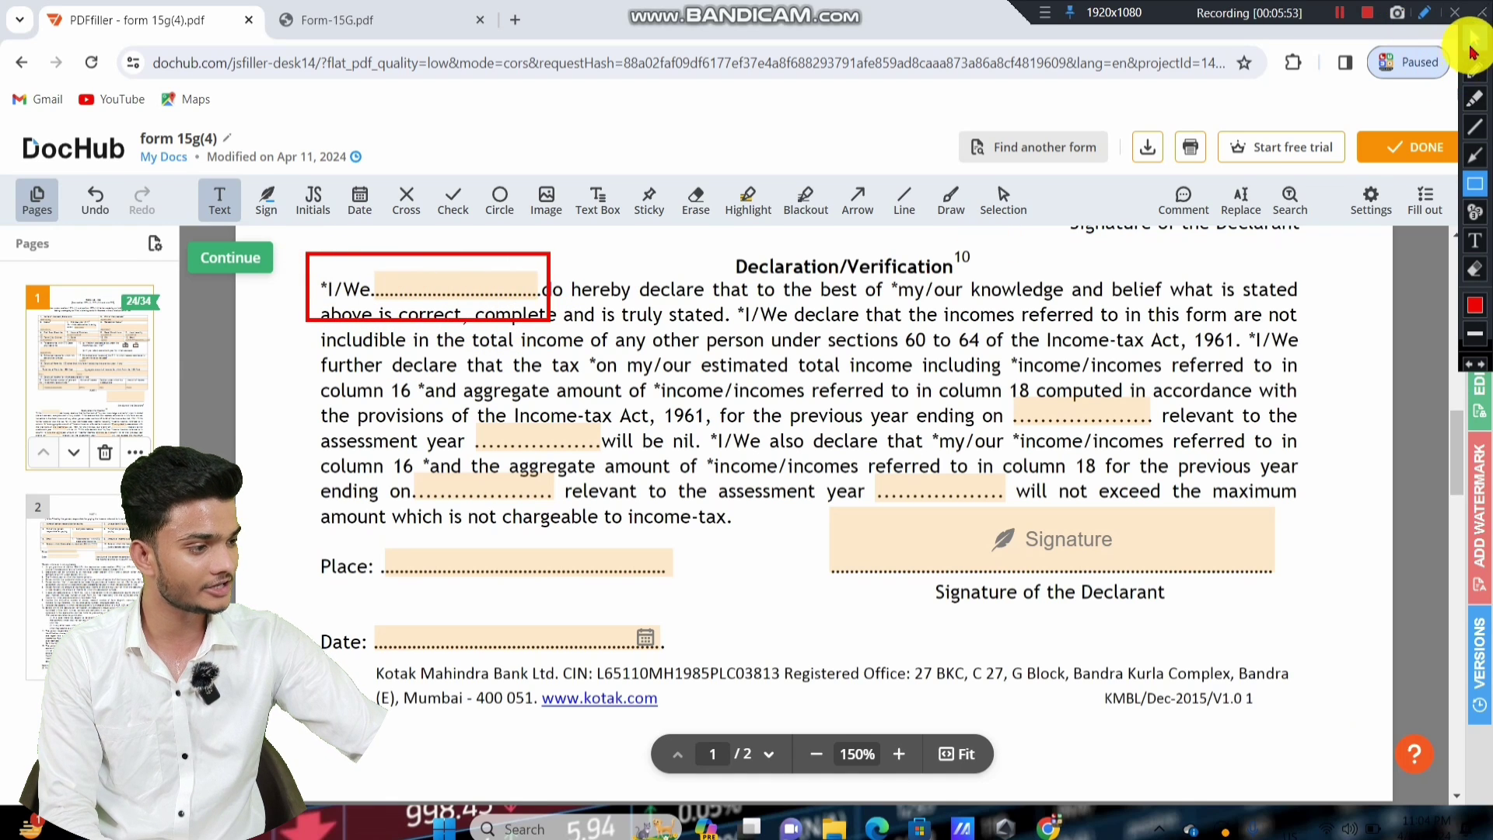
{"action": "left_click", "coordinate": [1474, 39]}
{"action": "left_click", "coordinate": [450, 283]}
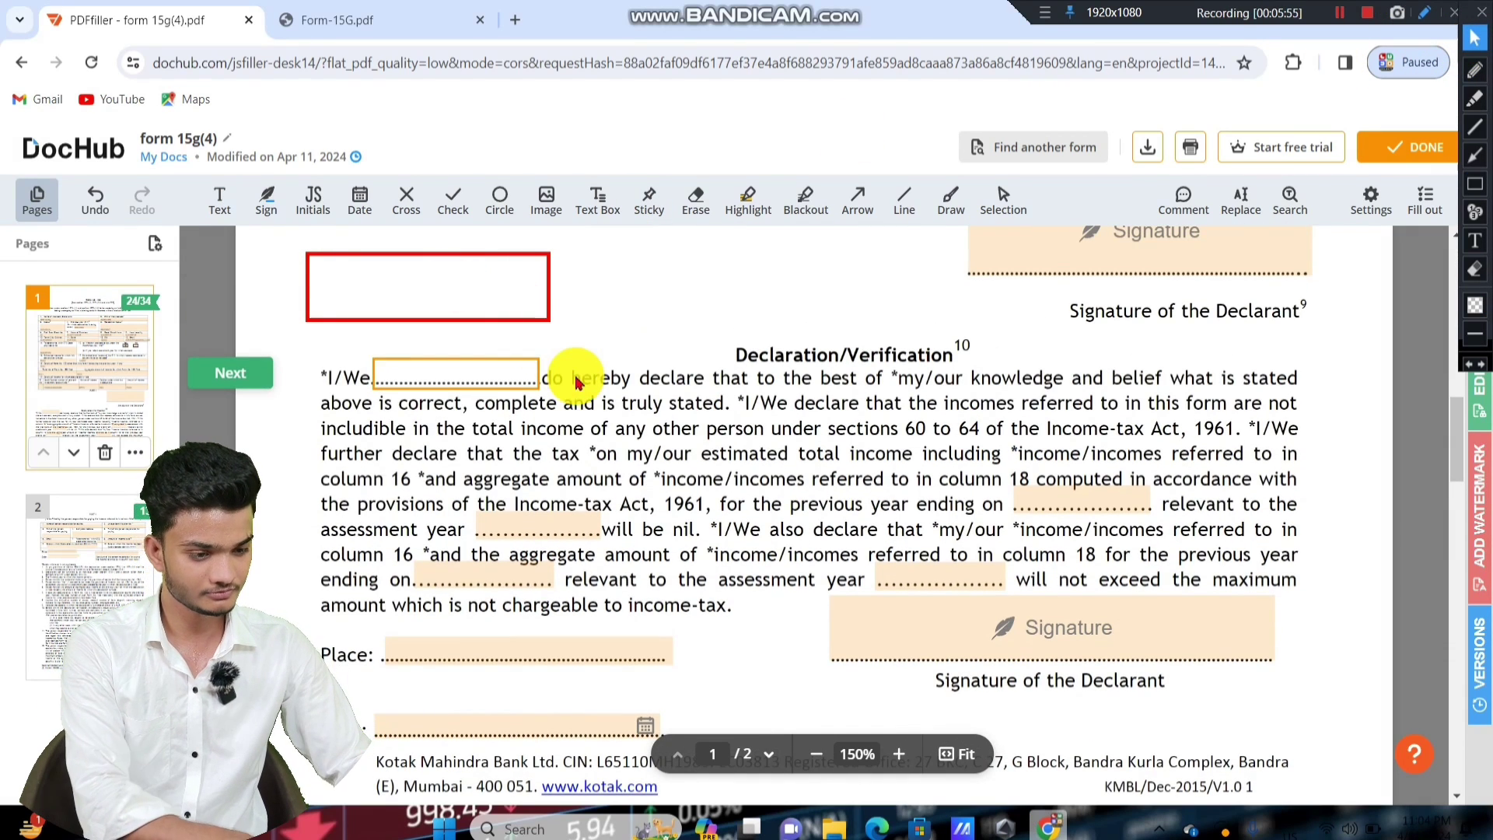
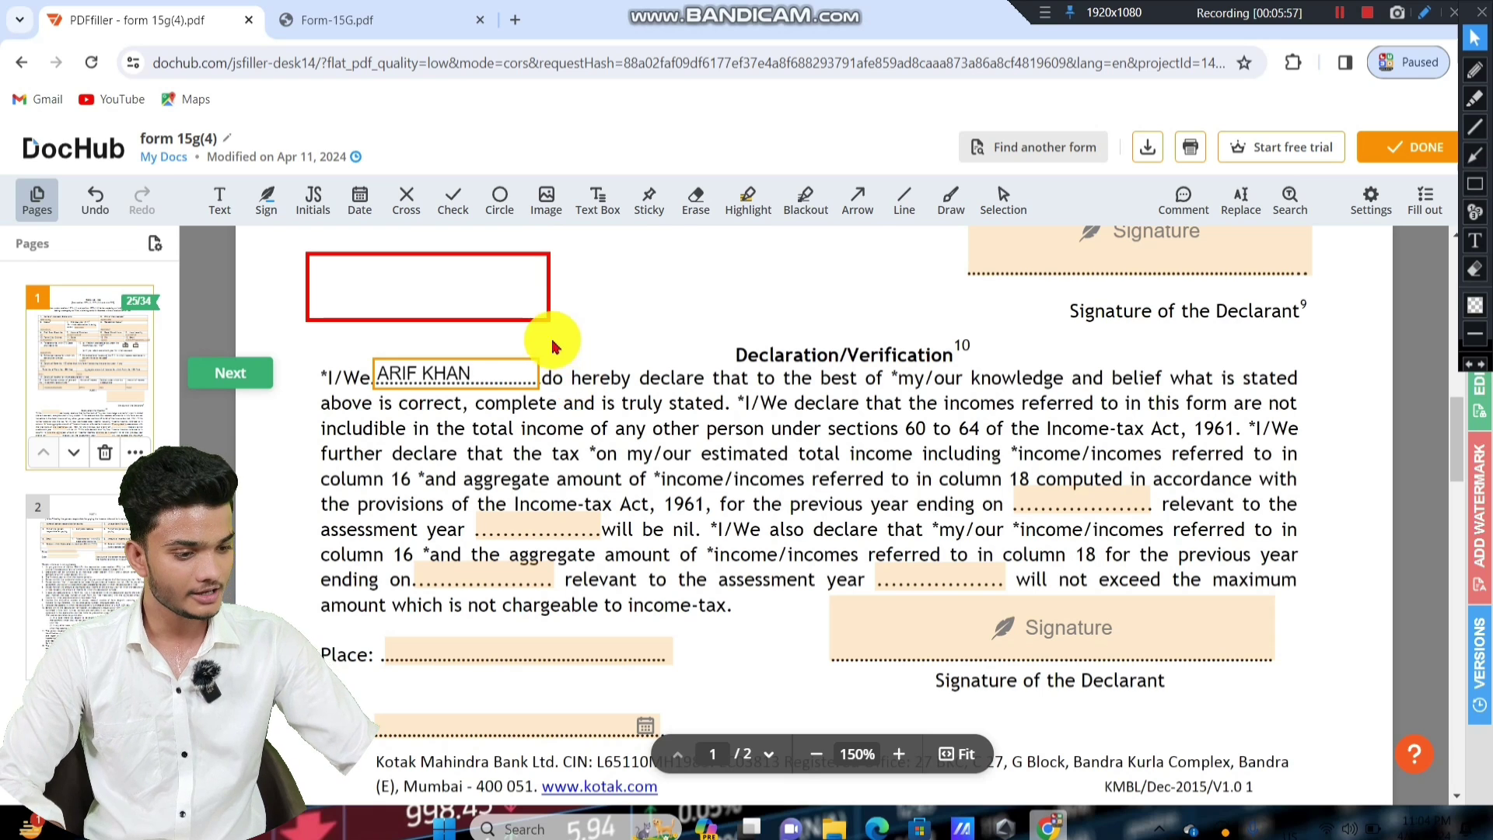
Type the declarant's full name into the *I/We blank and scroll further into the declaration.
{"action": "left_click", "coordinate": [584, 299]}
{"action": "scroll", "coordinate": [940, 368], "scroll_direction": "down", "scroll_amount": 1}
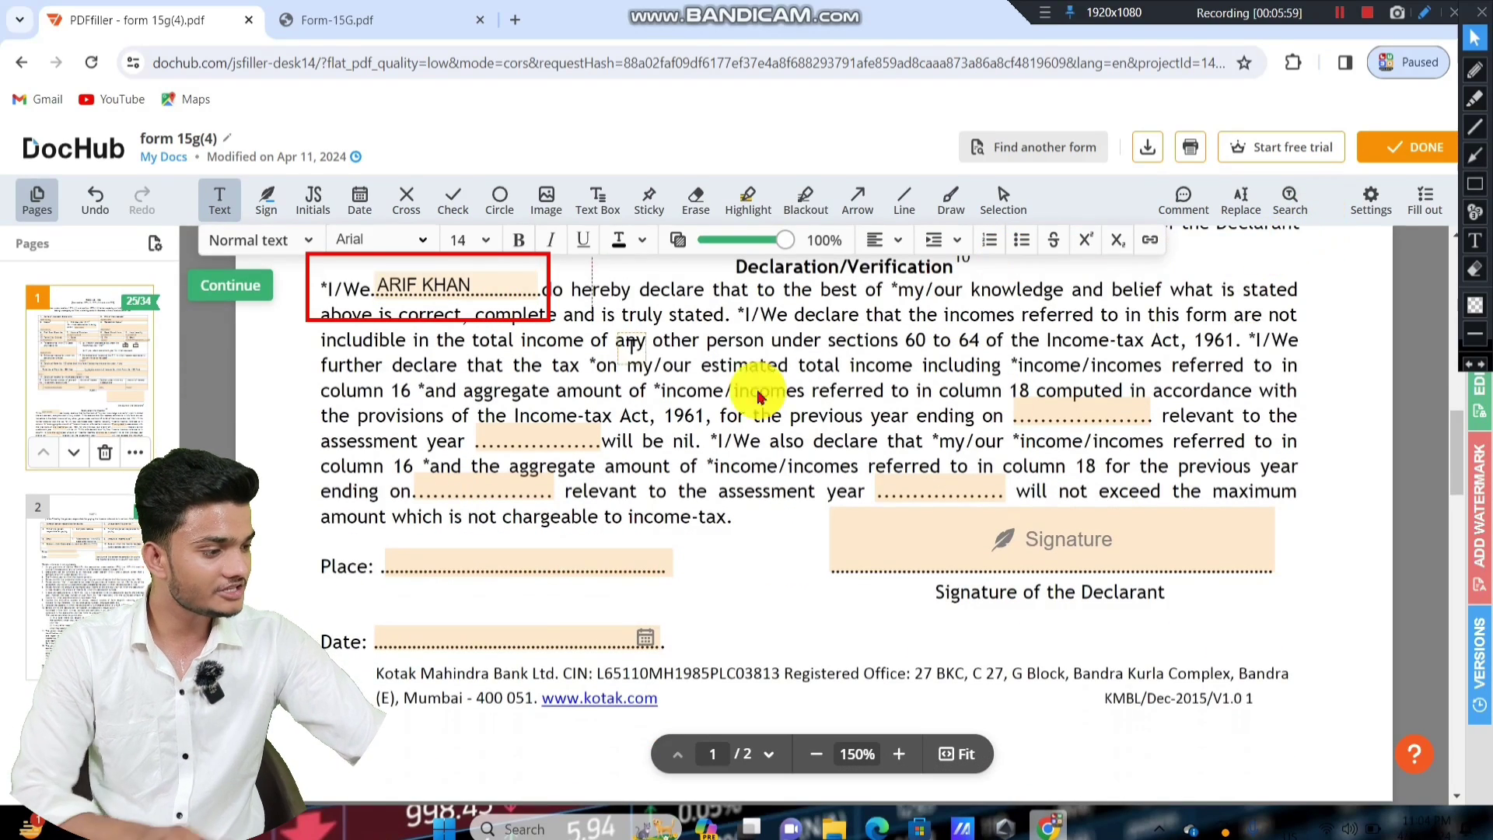
{"action": "left_click", "coordinate": [1474, 269]}
{"action": "left_click", "coordinate": [336, 226]}
{"action": "left_click_drag", "start_coordinate": [230, 206], "coordinate": [778, 444]}
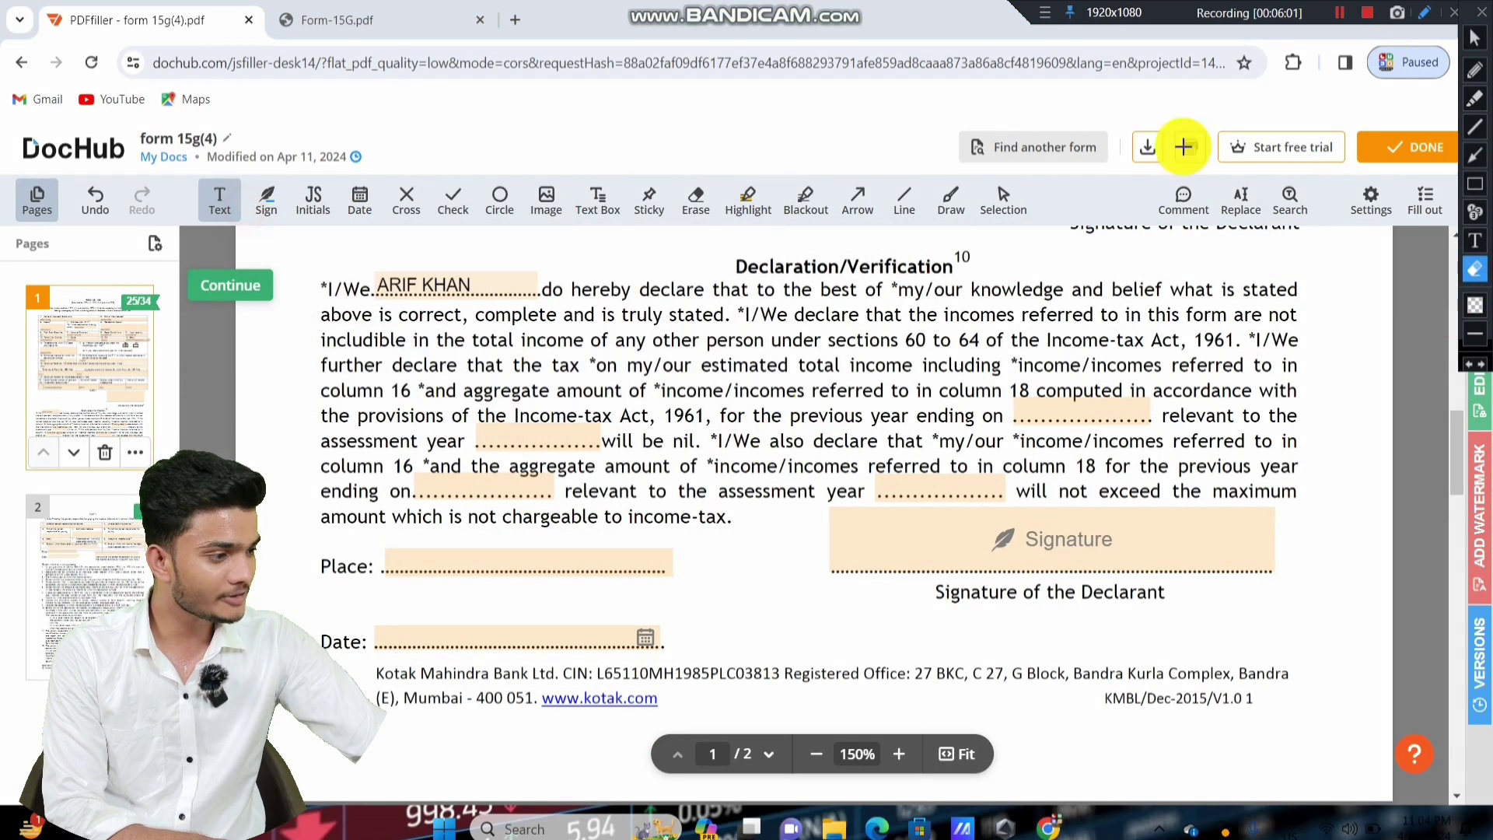
{"action": "left_click", "coordinate": [1474, 37]}
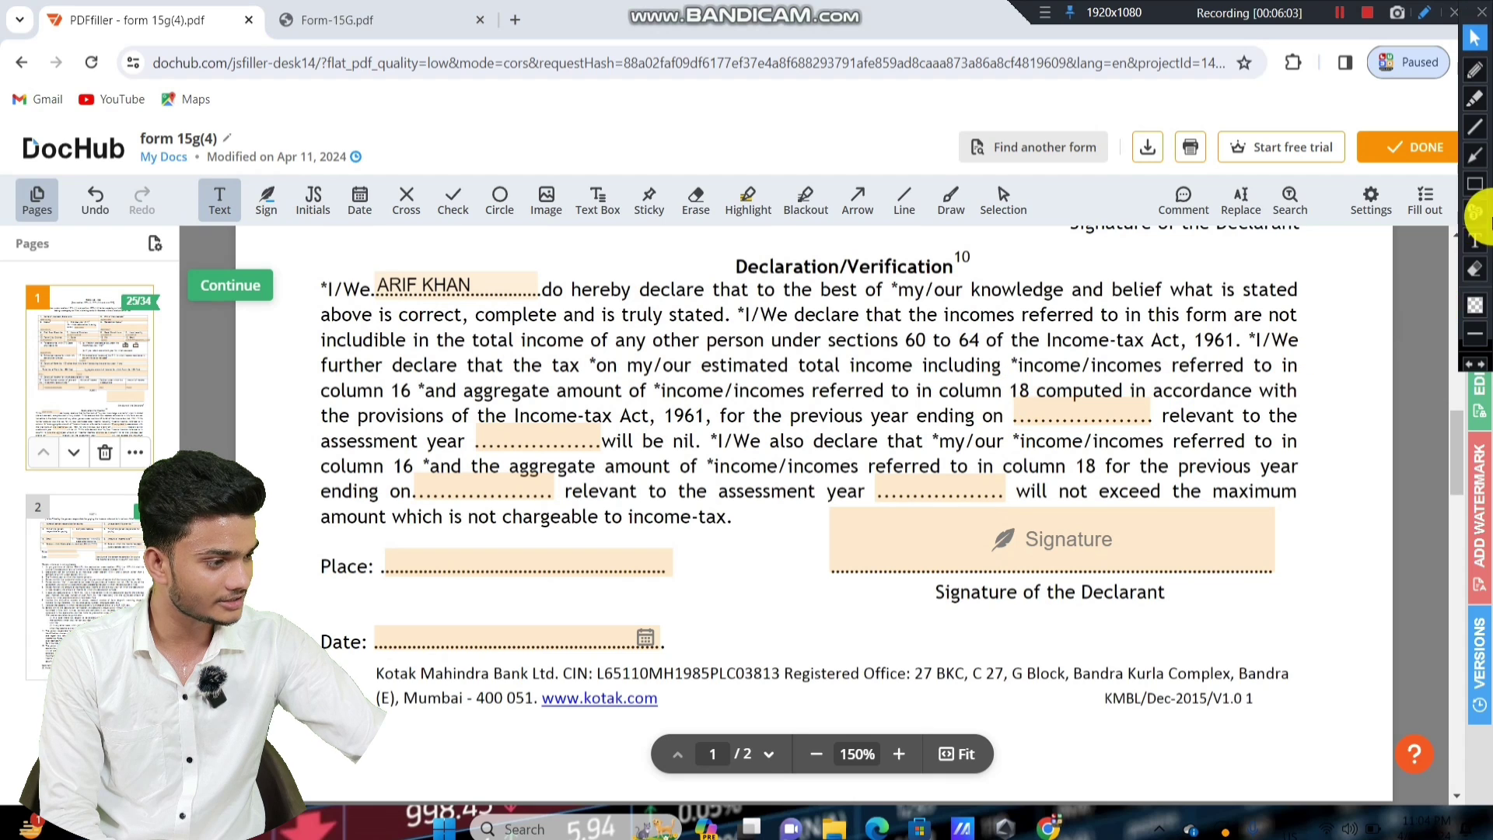
{"action": "left_click", "coordinate": [1474, 184]}
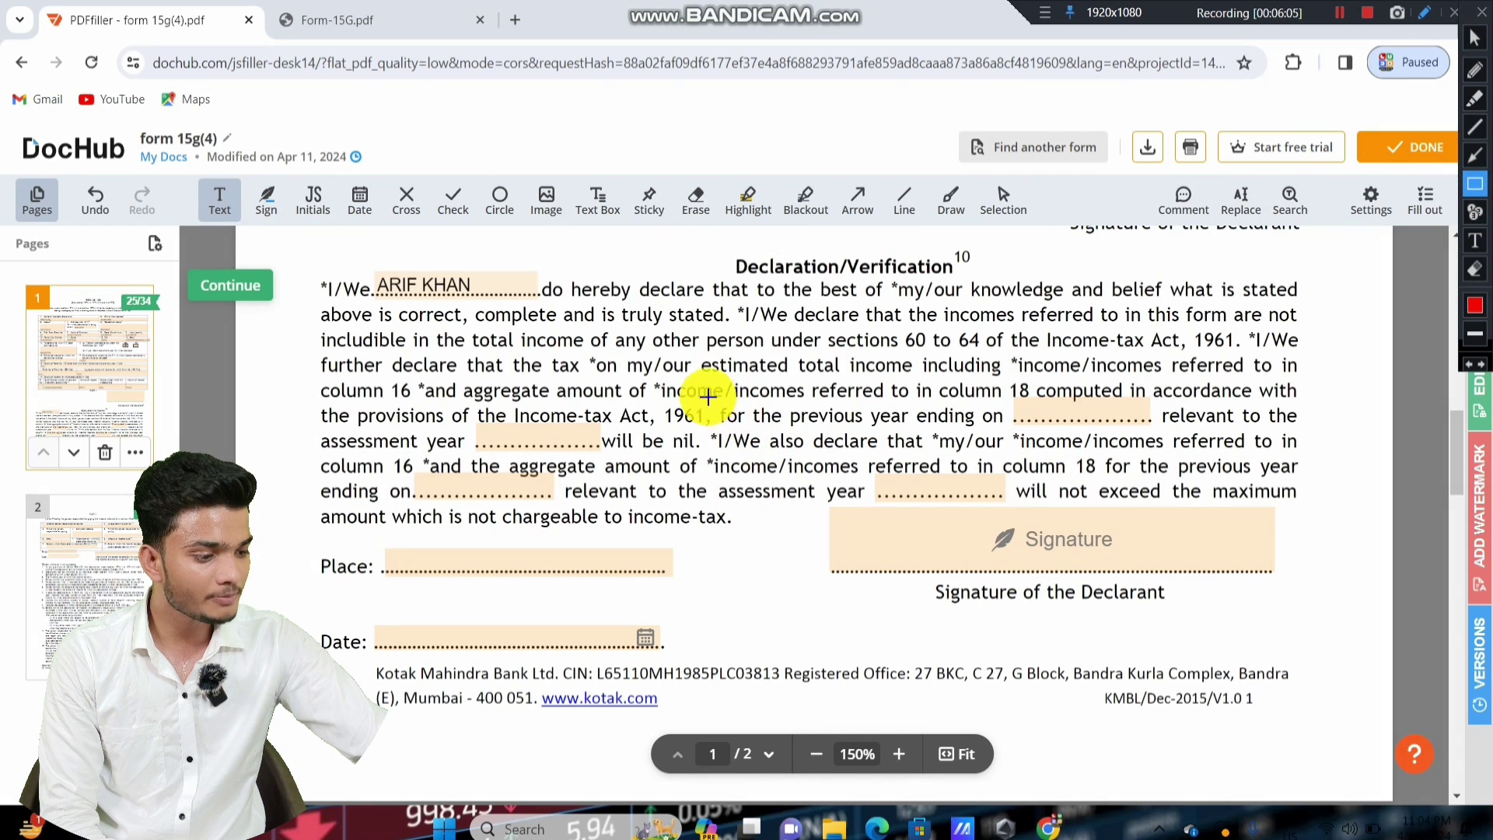
{"action": "left_click_drag", "start_coordinate": [715, 392], "coordinate": [1171, 429]}
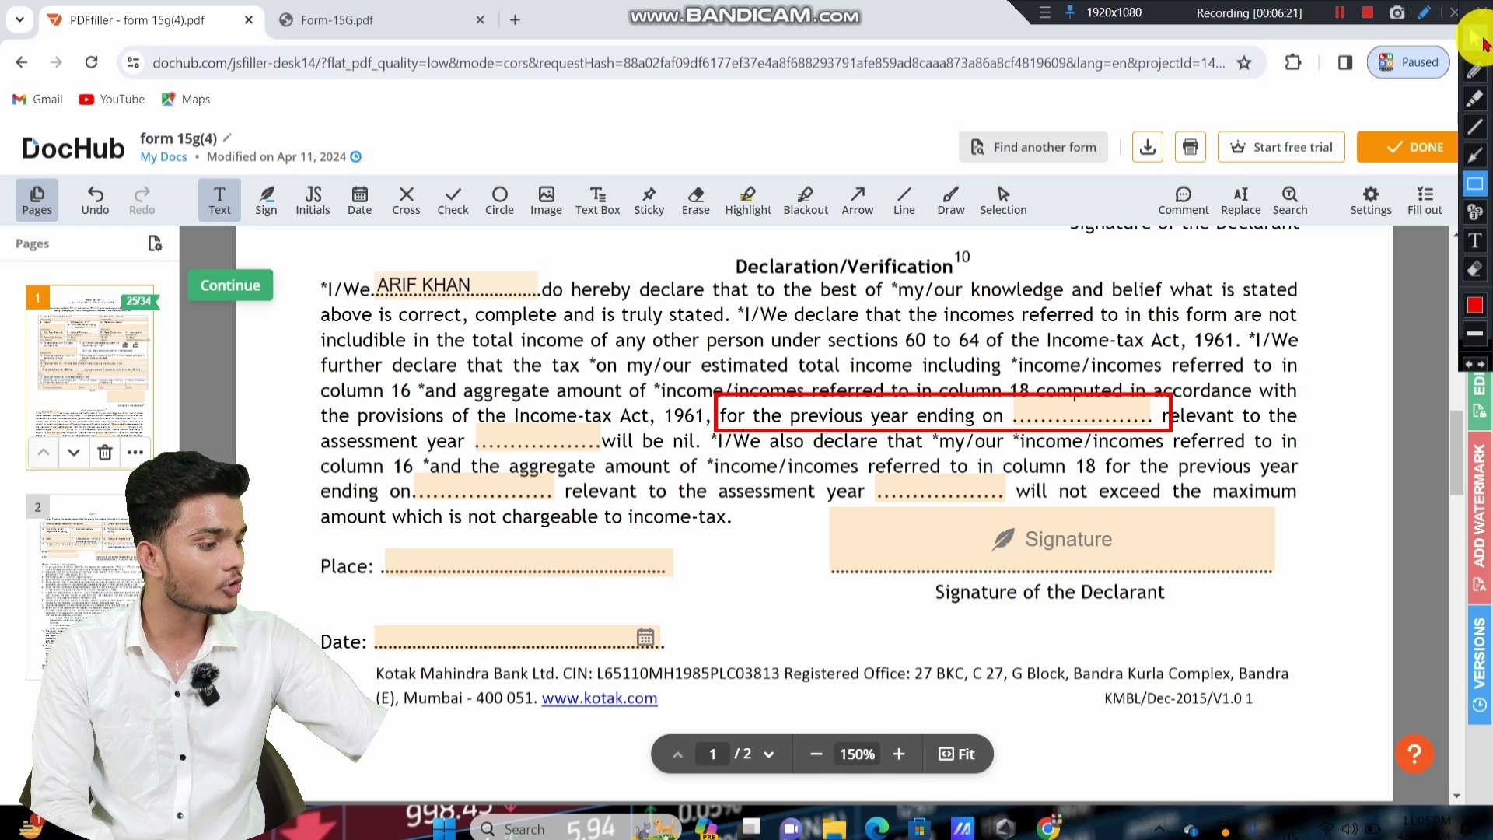
Enter 31 MARCH 2025 as the first previous-year ending date.
{"action": "left_click", "coordinate": [1470, 273]}
{"action": "left_click_drag", "start_coordinate": [599, 321], "coordinate": [1486, 559]}
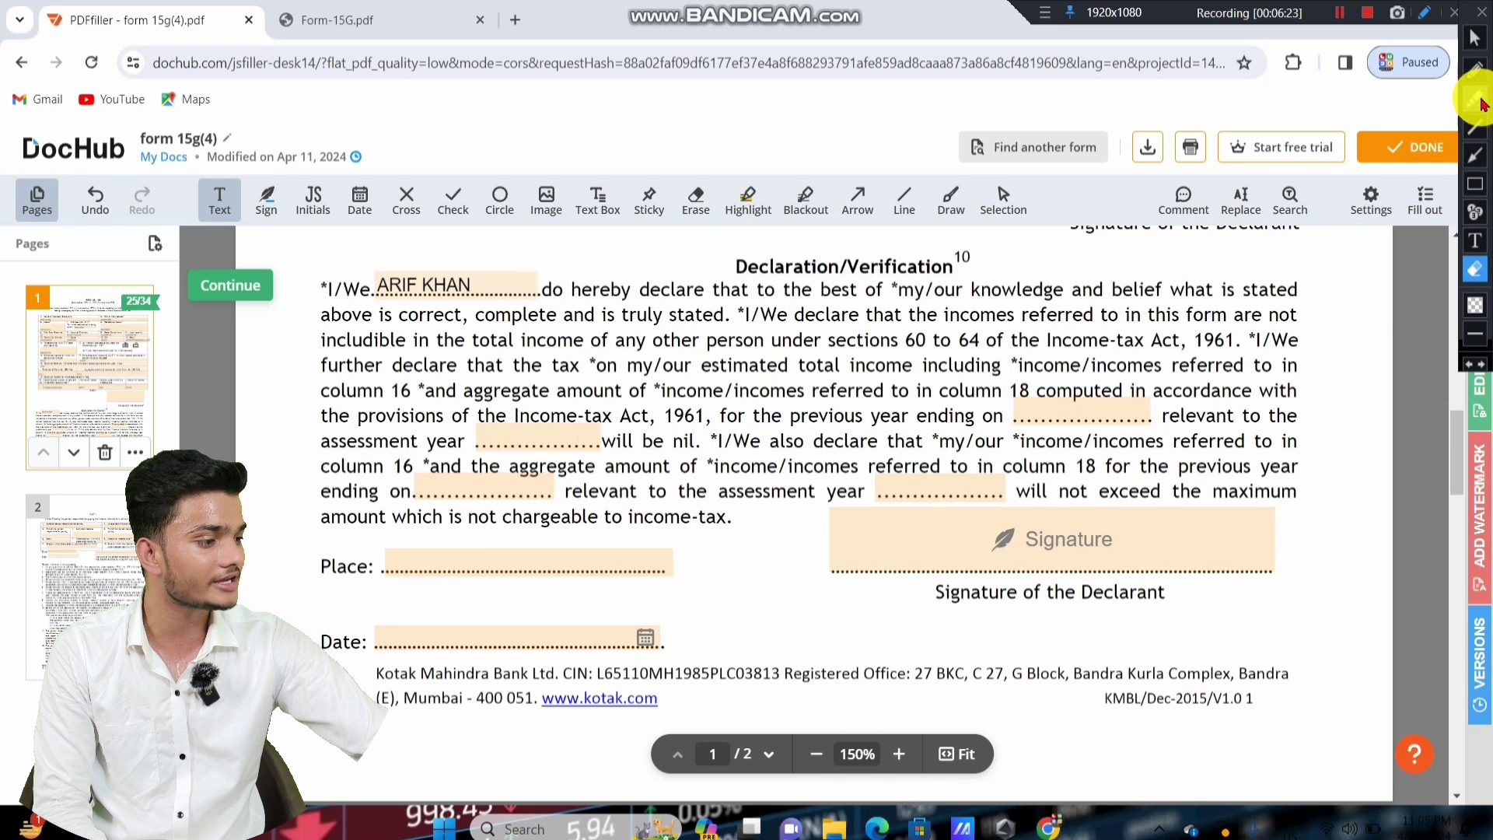
{"action": "left_click", "coordinate": [1475, 37]}
{"action": "left_click", "coordinate": [1046, 413]}
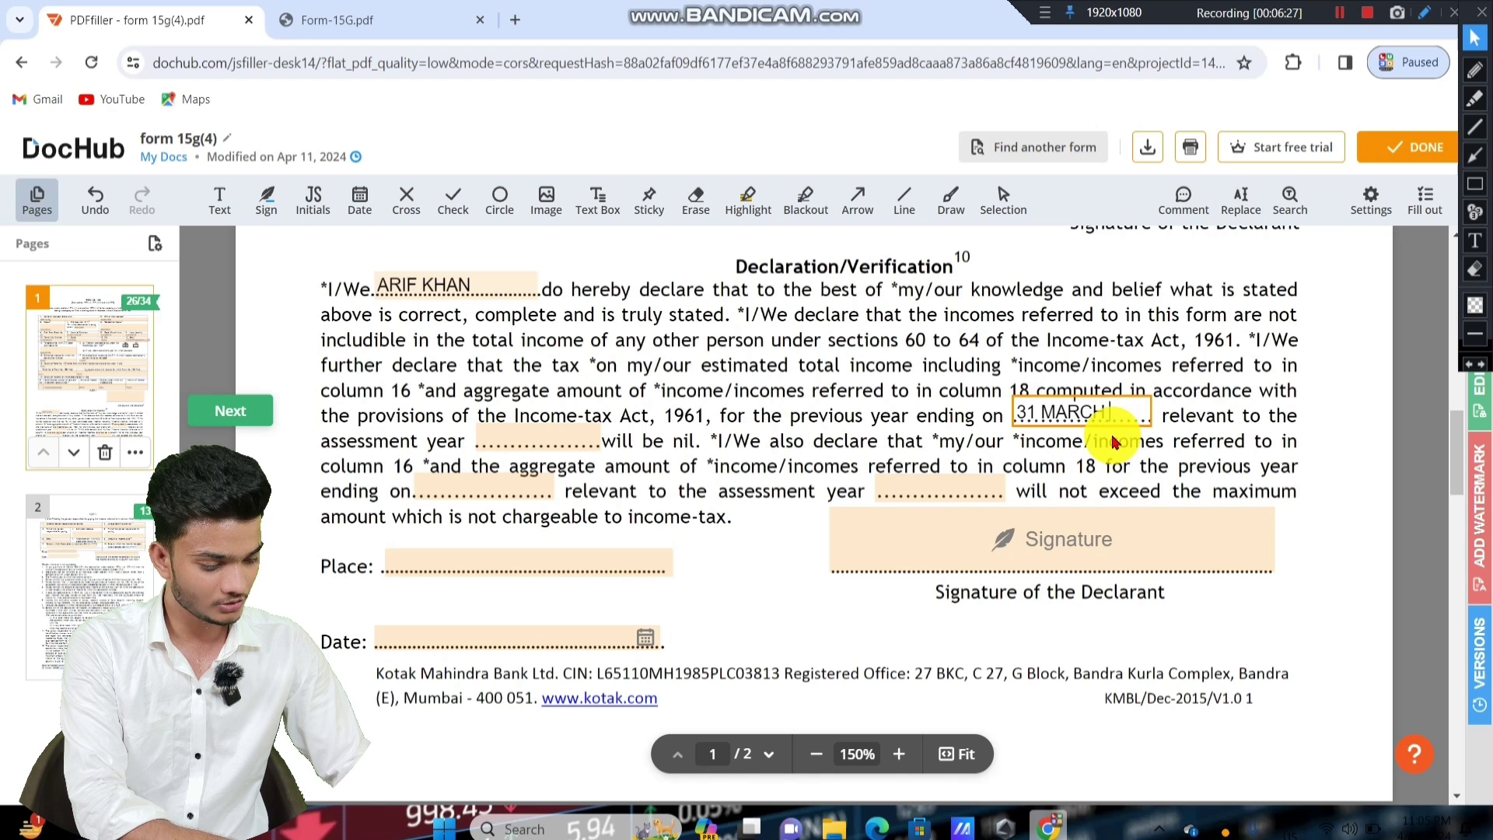
{"action": "type", "text": "31 MARCH 2025"}
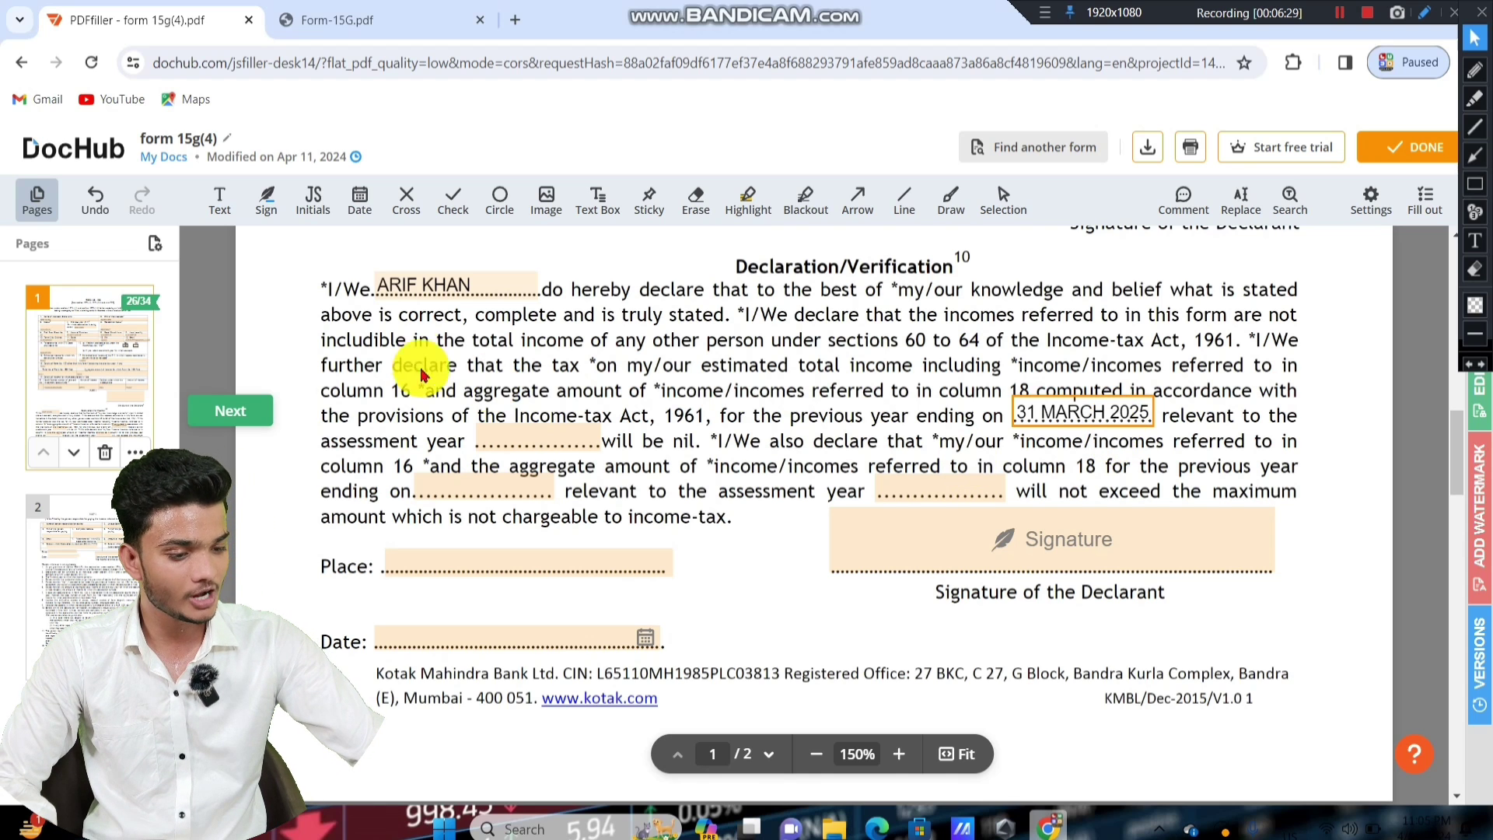
{"action": "left_click", "coordinate": [275, 317]}
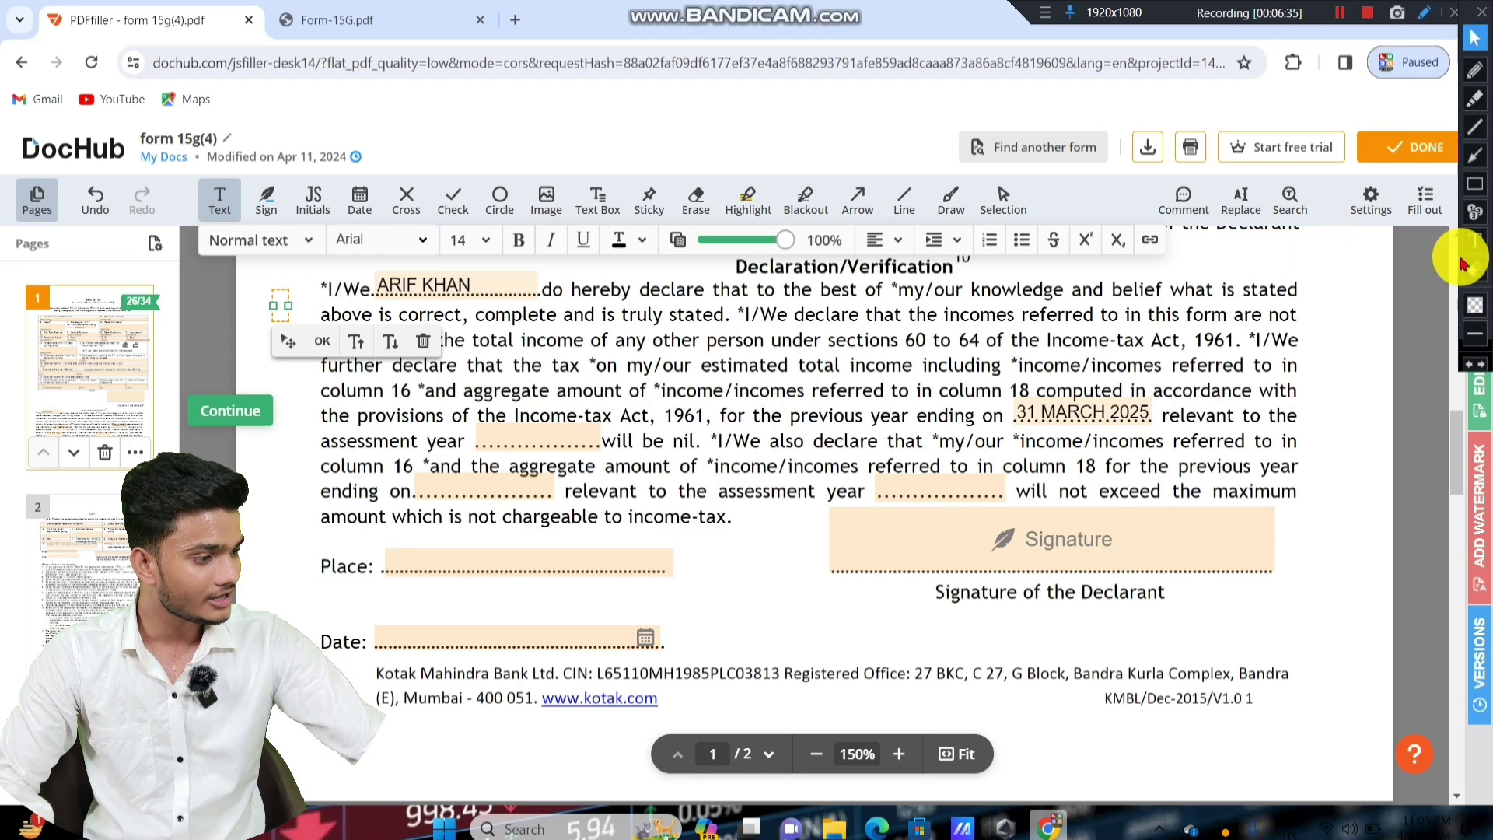
Fill the first assessment year blank with 2025-2026.
{"action": "left_click", "coordinate": [1474, 184]}
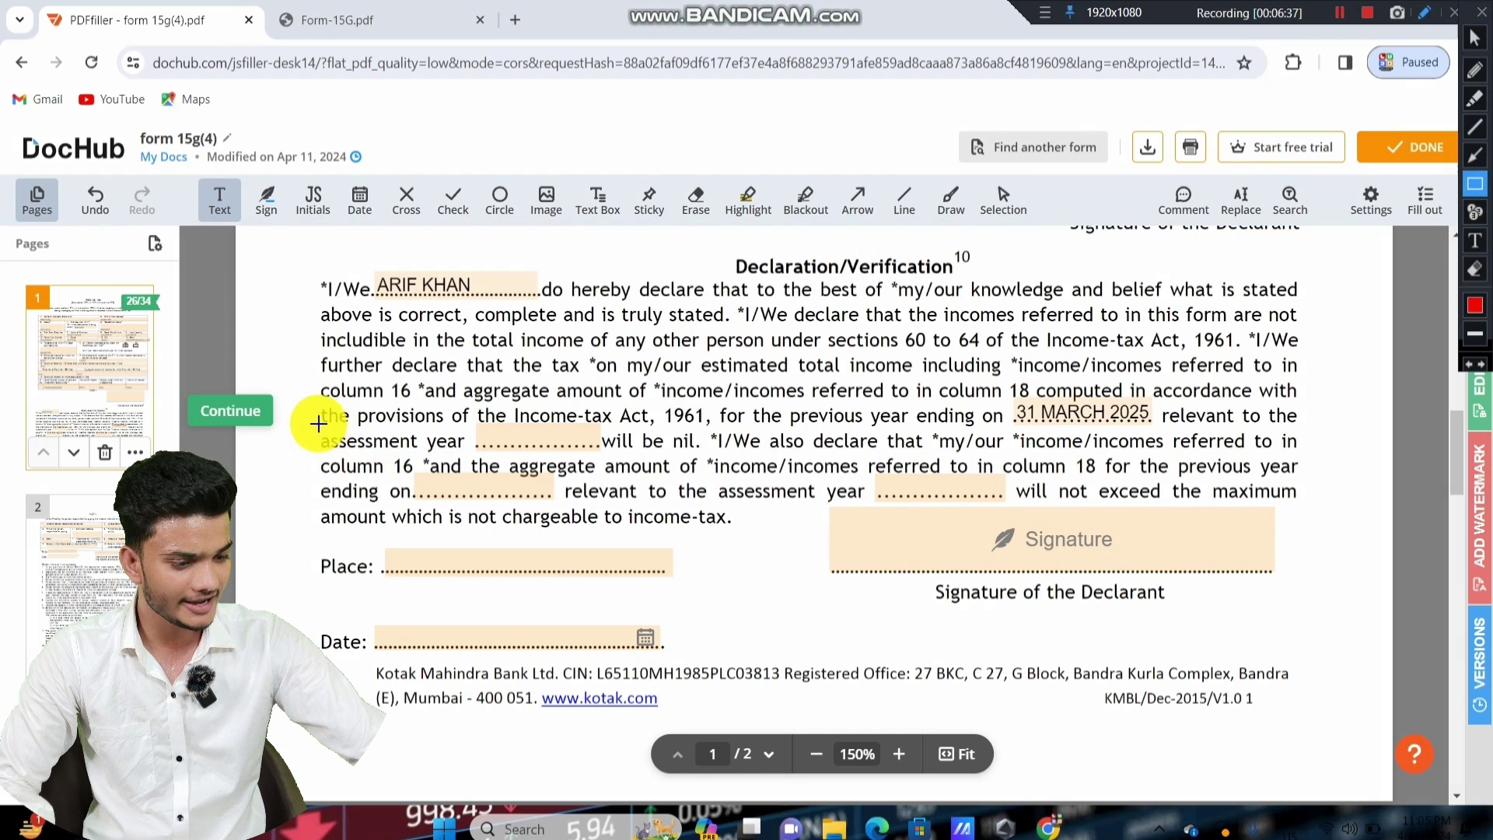
{"action": "left_click_drag", "start_coordinate": [319, 424], "coordinate": [599, 453]}
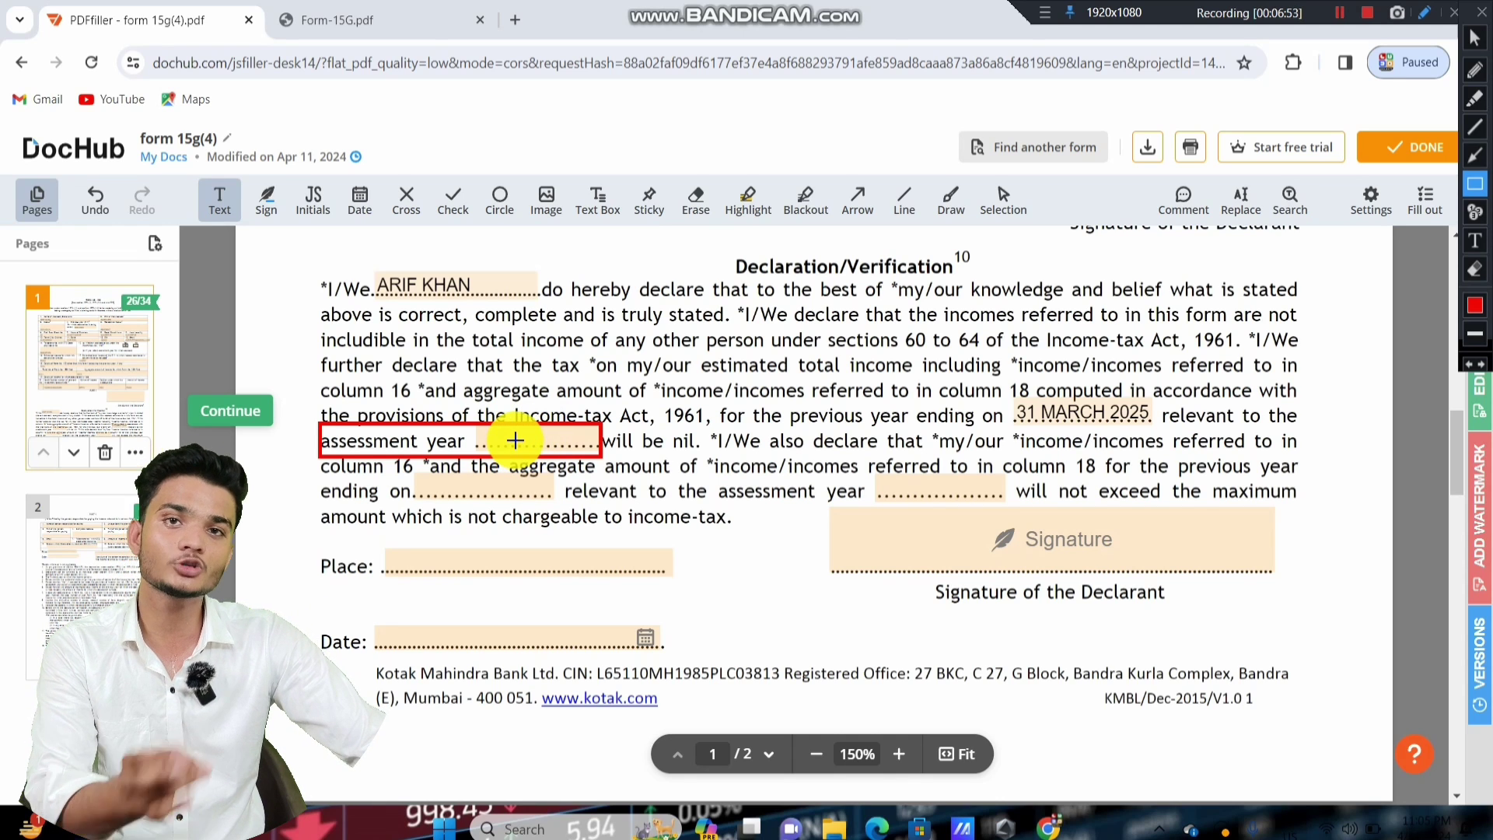
{"action": "key", "text": "ctrl+z"}
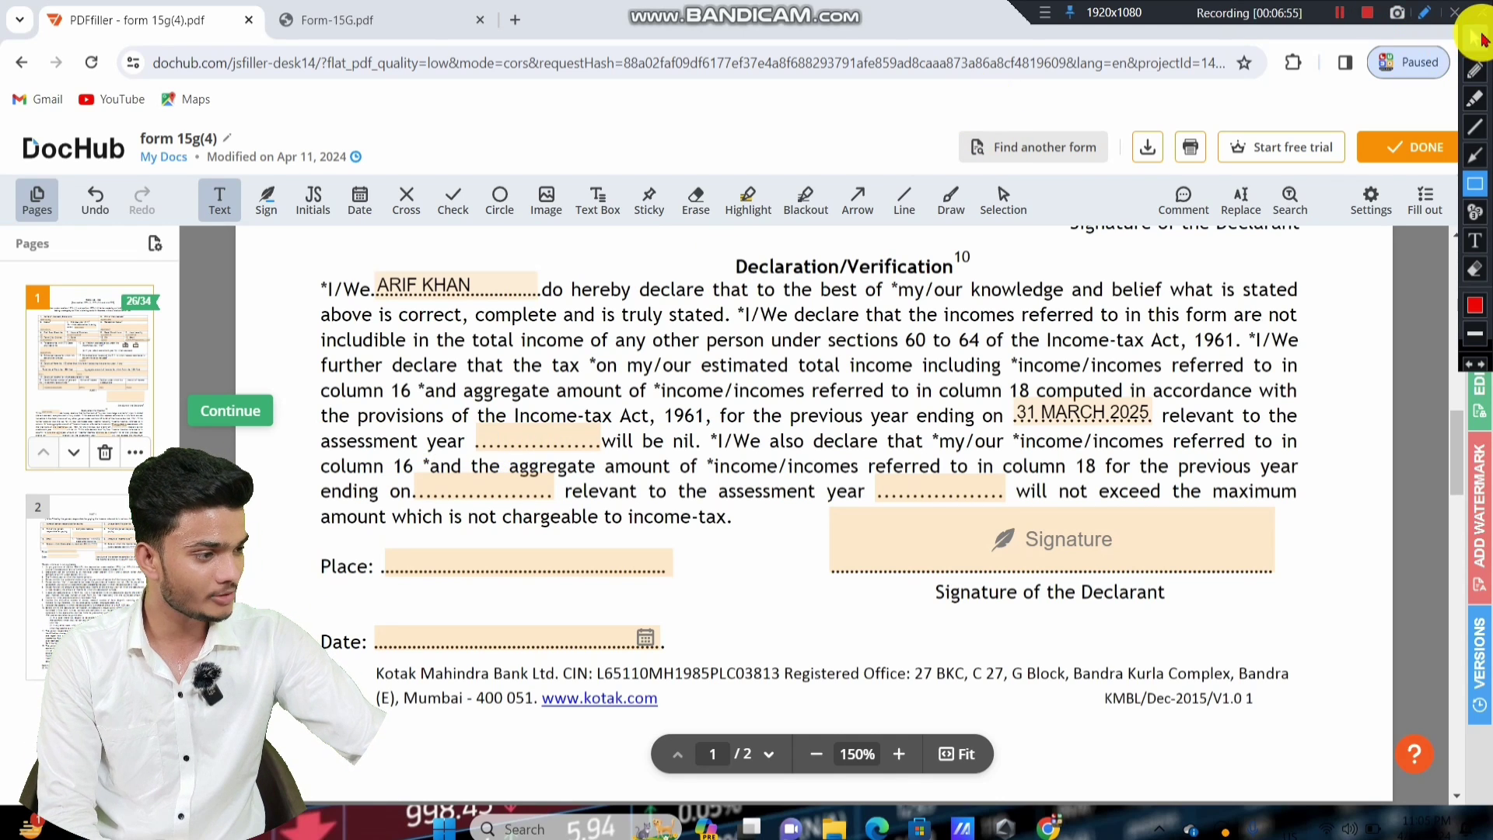
{"action": "left_click", "coordinate": [1474, 37]}
{"action": "left_click", "coordinate": [492, 439]}
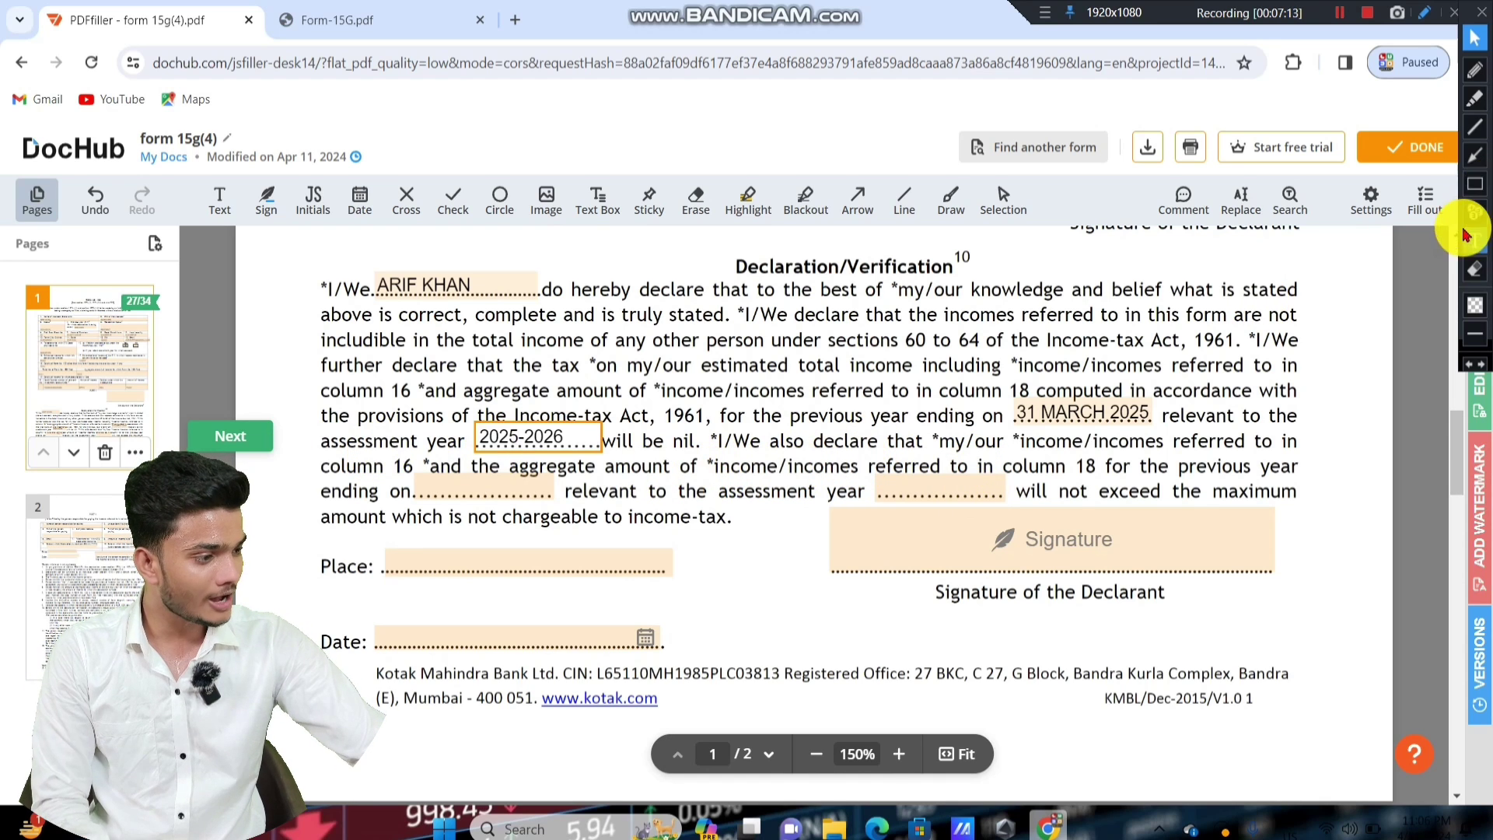
{"action": "left_click", "coordinate": [1474, 183]}
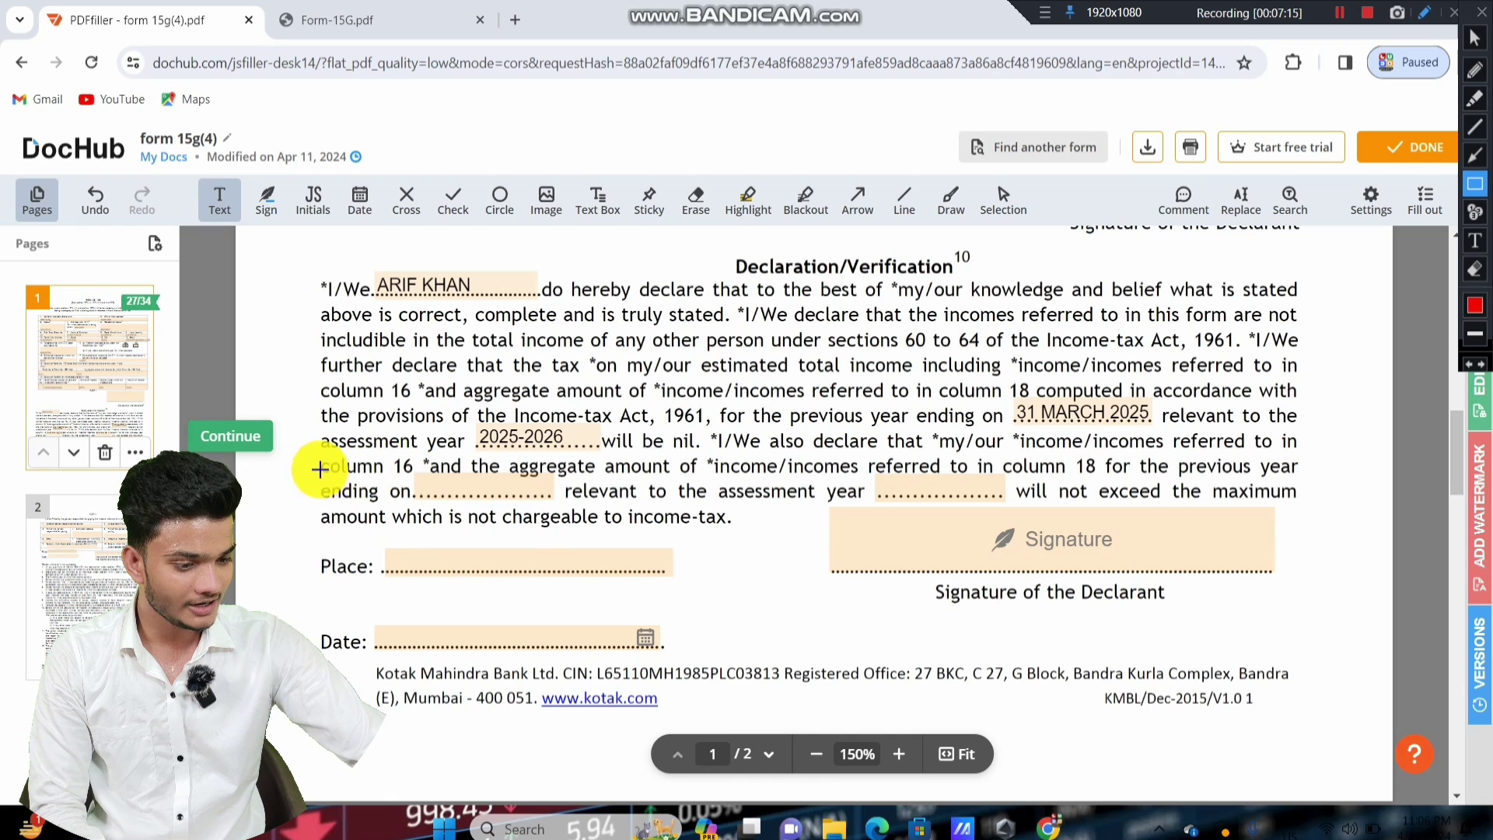
{"action": "mouse_move", "coordinate": [319, 469]}
{"action": "left_mouse_down"}
{"action": "mouse_move", "coordinate": [543, 526]}
{"action": "mouse_move", "coordinate": [557, 513]}
{"action": "left_mouse_up"}
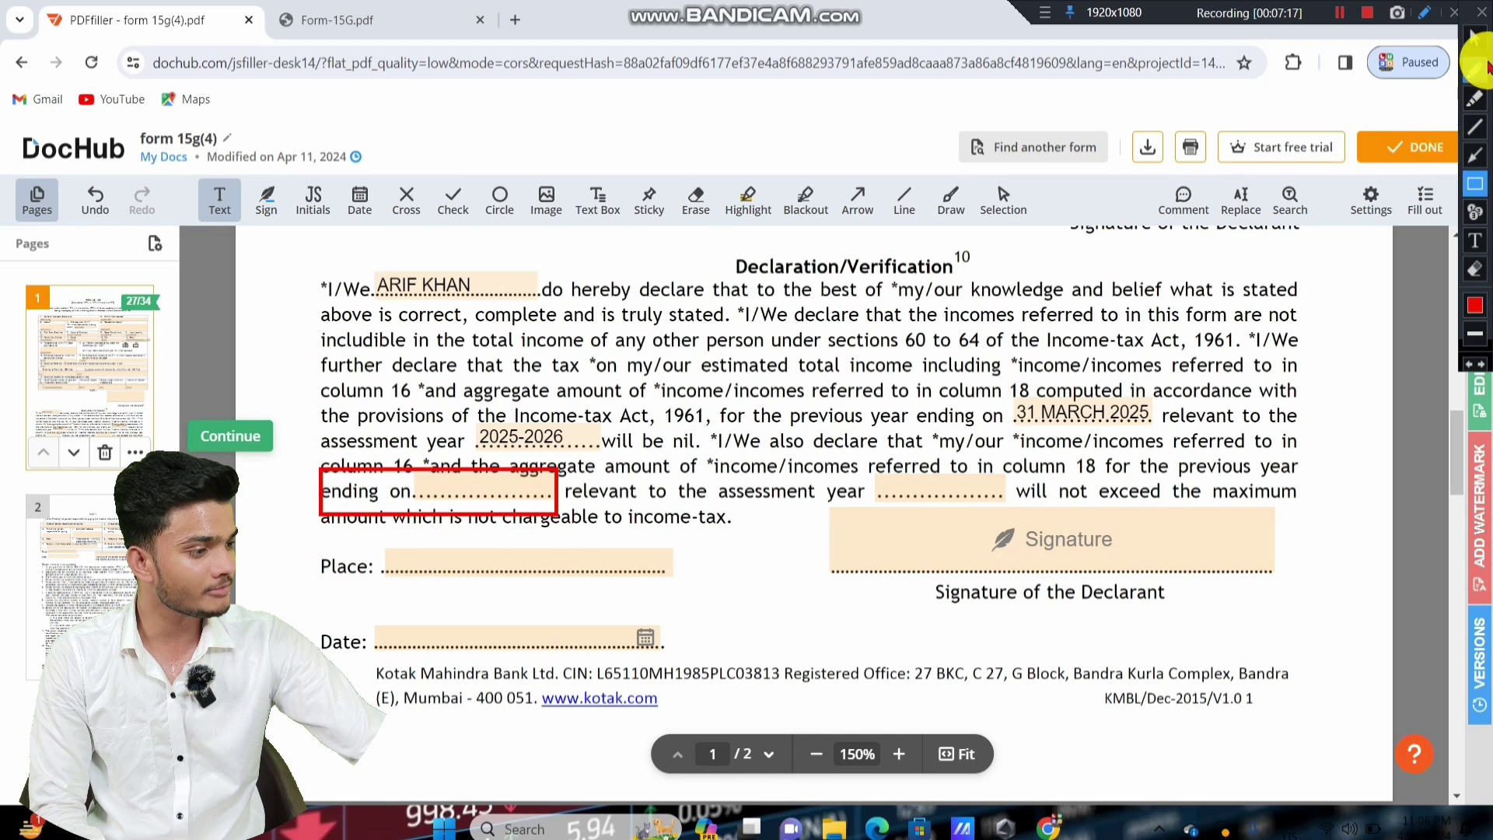
Enter 21 MARCH 2025 as the second previous-year ending date.
{"action": "left_click", "coordinate": [1474, 38]}
{"action": "left_click", "coordinate": [459, 488]}
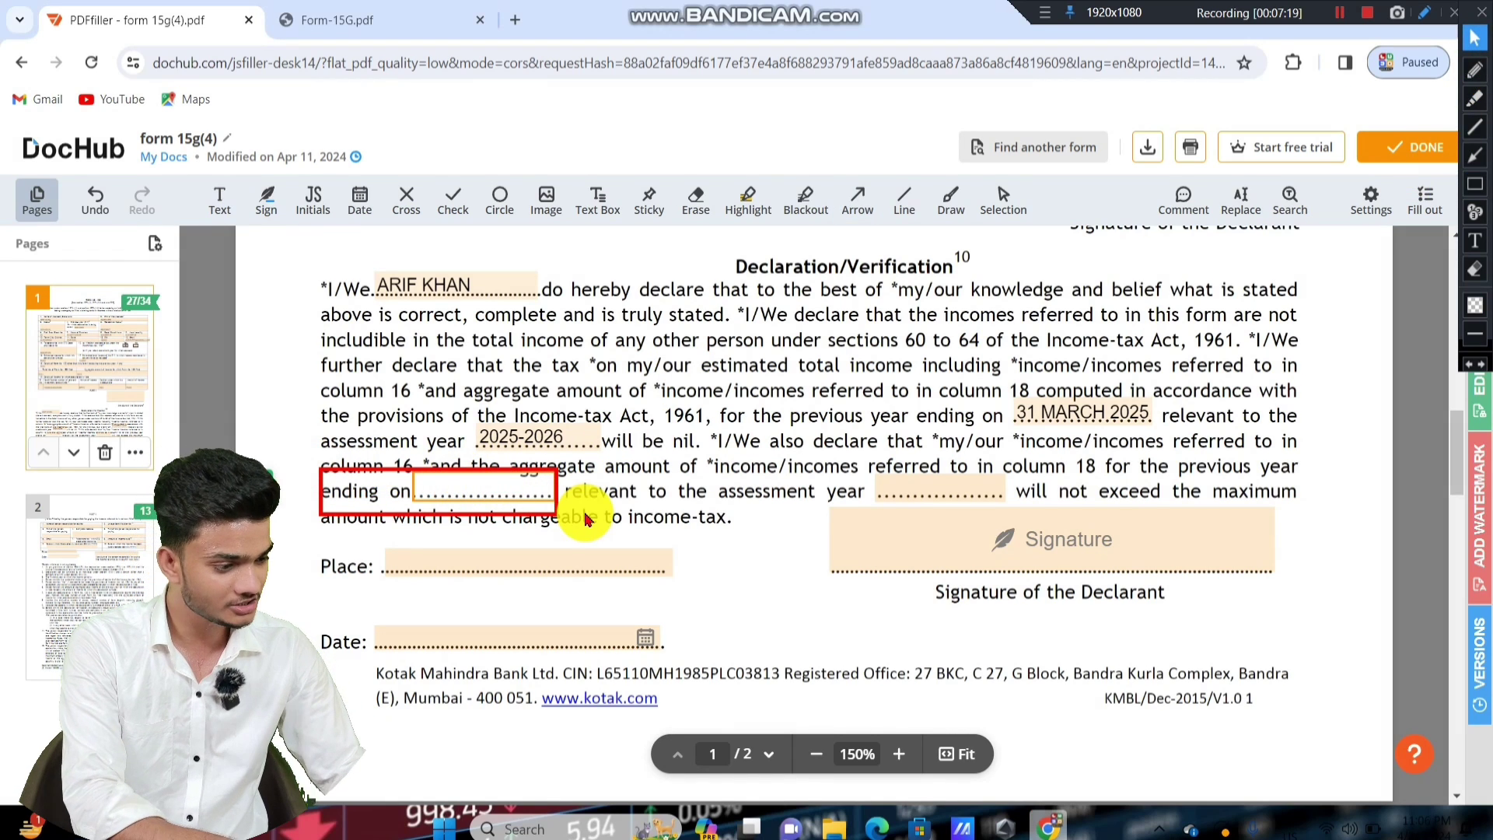
{"action": "type", "text": "21 MARCH 2"}
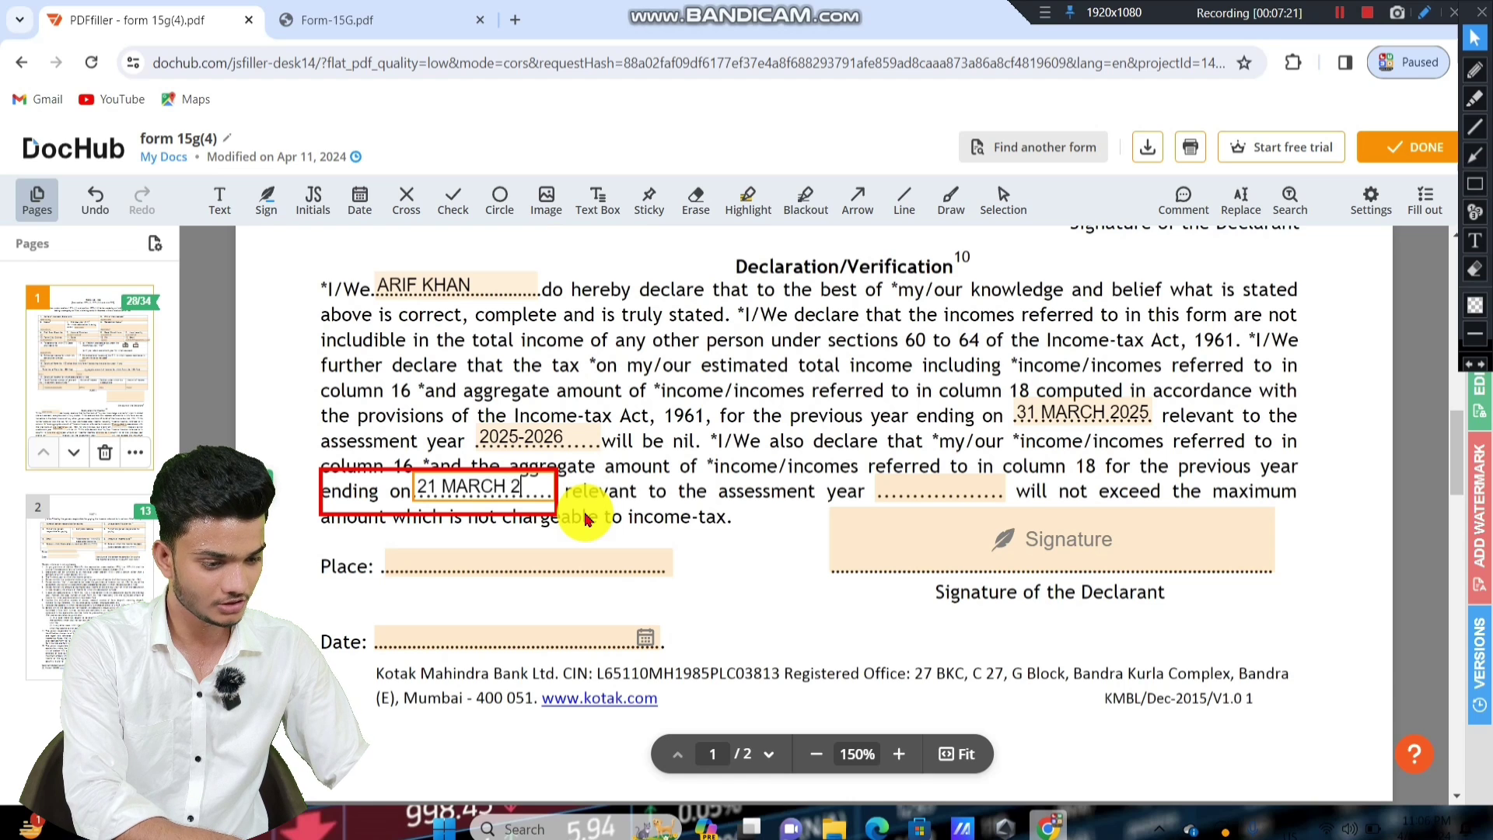
{"action": "type", "text": "025"}
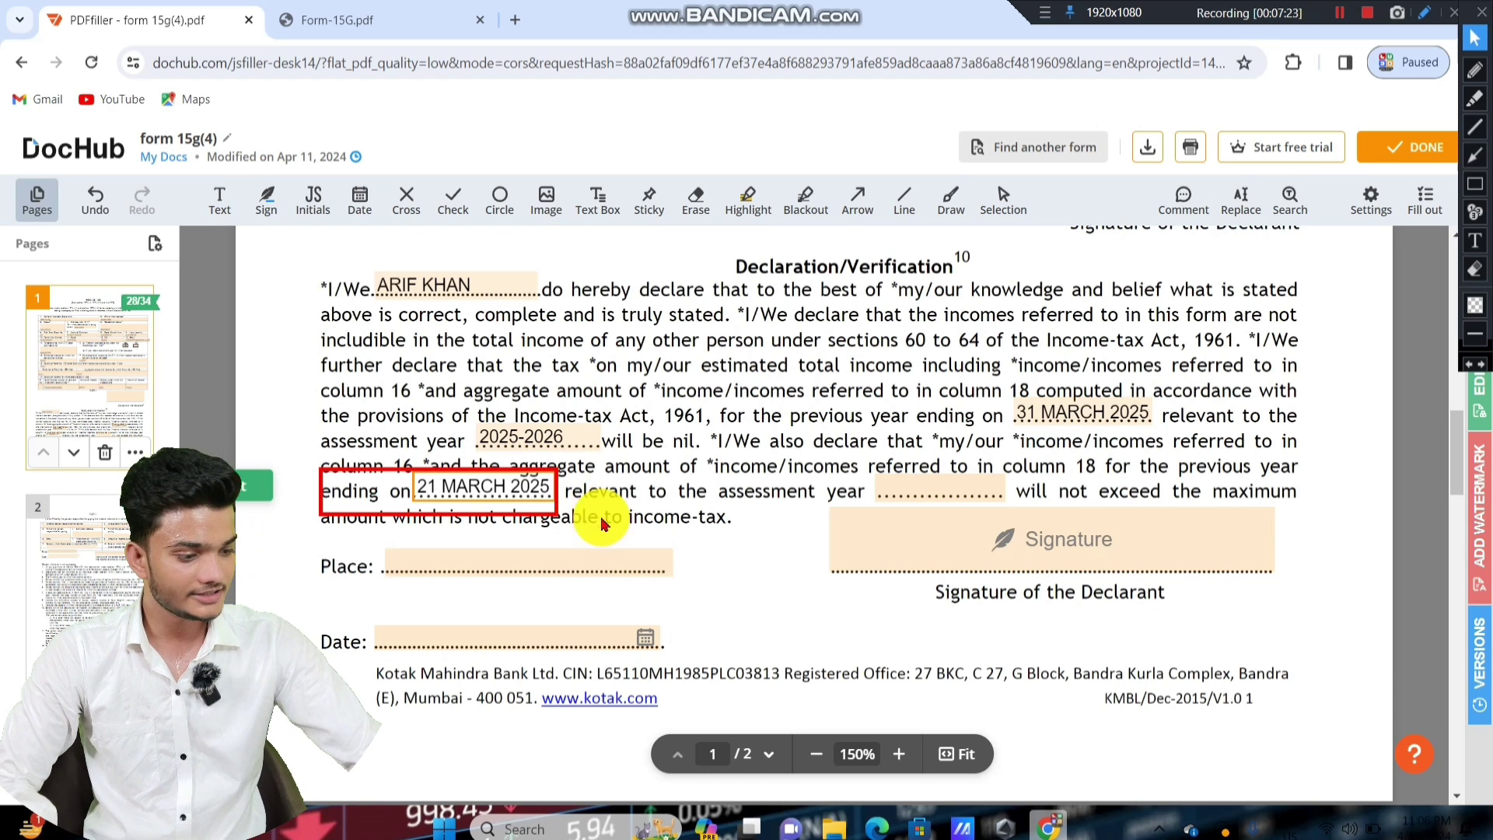
{"action": "left_click", "coordinate": [760, 560]}
{"action": "left_click", "coordinate": [1475, 185]}
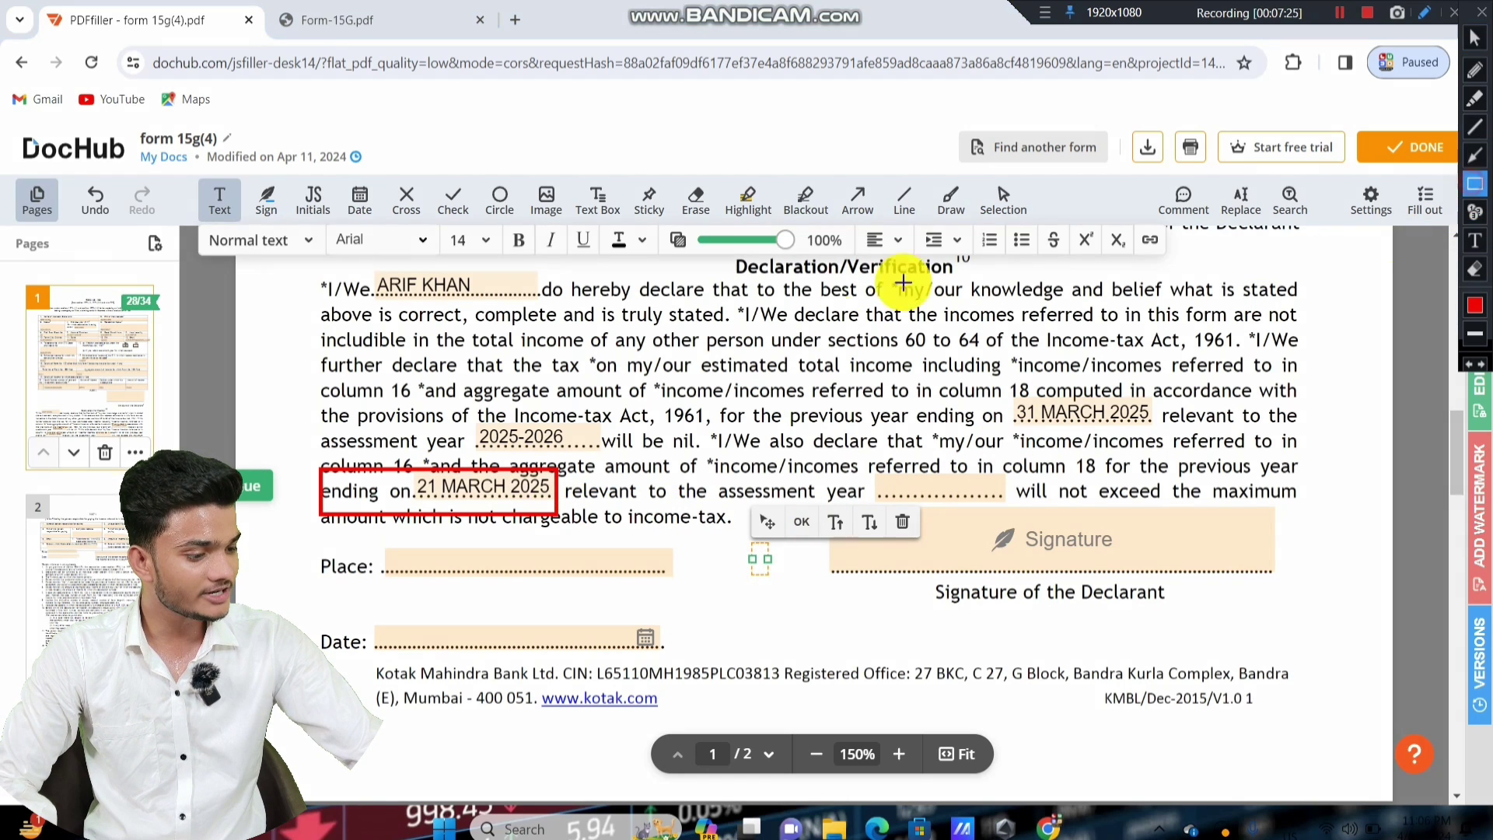
{"action": "mouse_move", "coordinate": [846, 464]}
{"action": "left_mouse_down"}
{"action": "mouse_move", "coordinate": [936, 510]}
{"action": "mouse_move", "coordinate": [1000, 515]}
{"action": "left_mouse_up"}
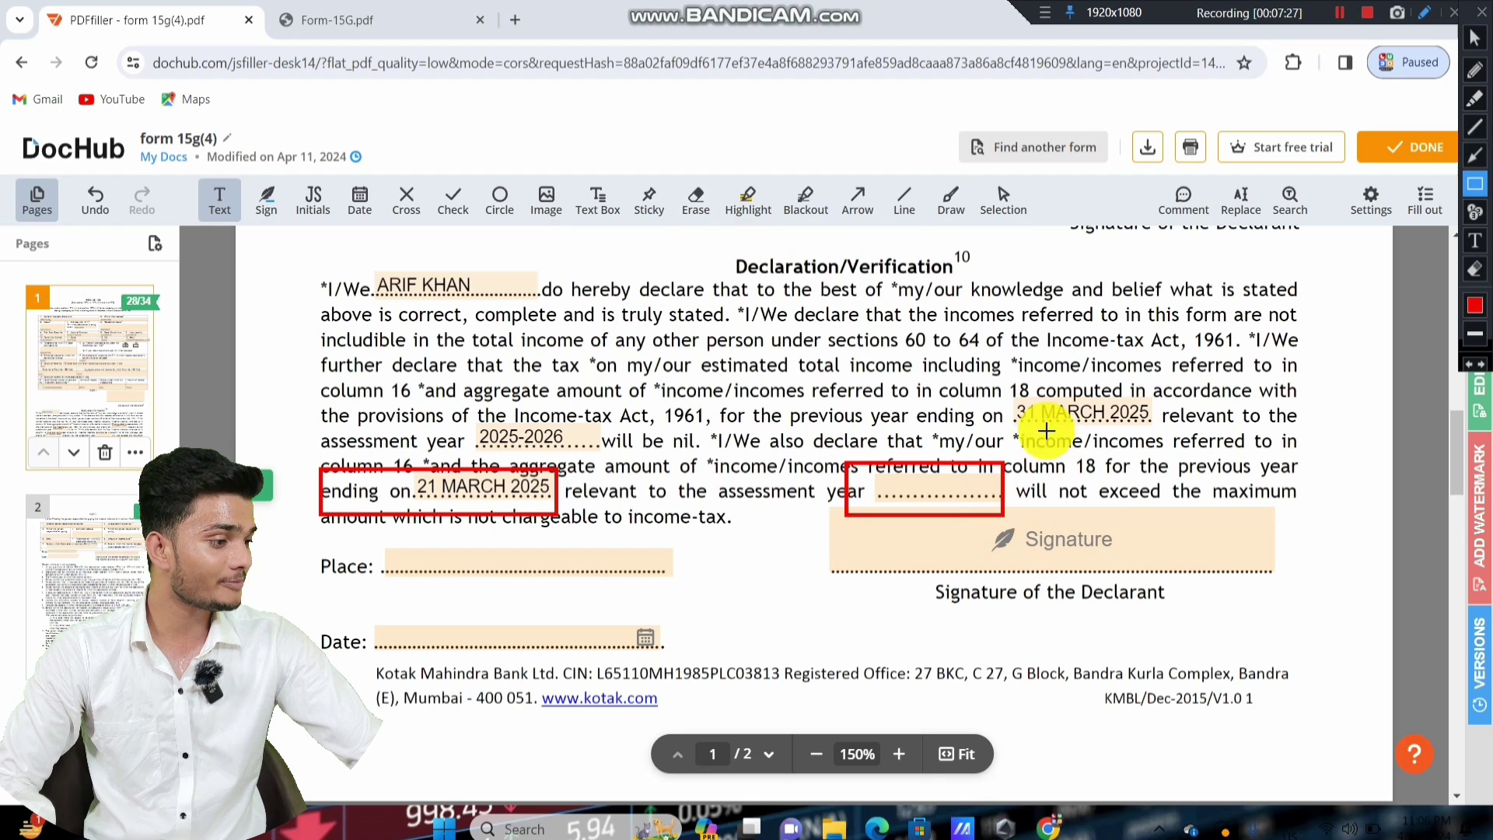
Fill the second assessment year blank with 2025-2026.
{"action": "left_click", "coordinate": [1474, 37]}
{"action": "left_click", "coordinate": [904, 505]}
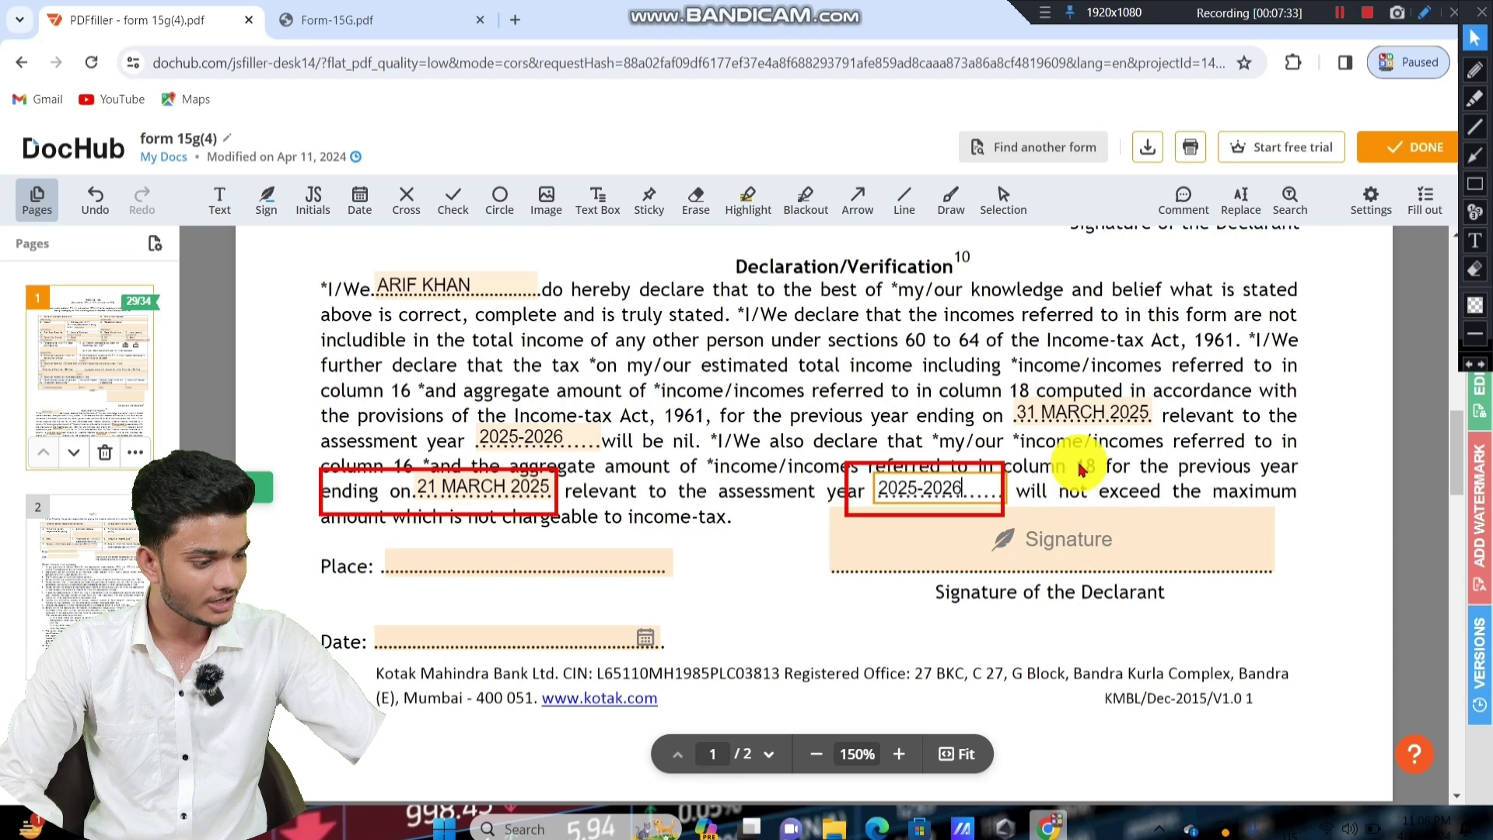
{"action": "left_click", "coordinate": [1475, 268]}
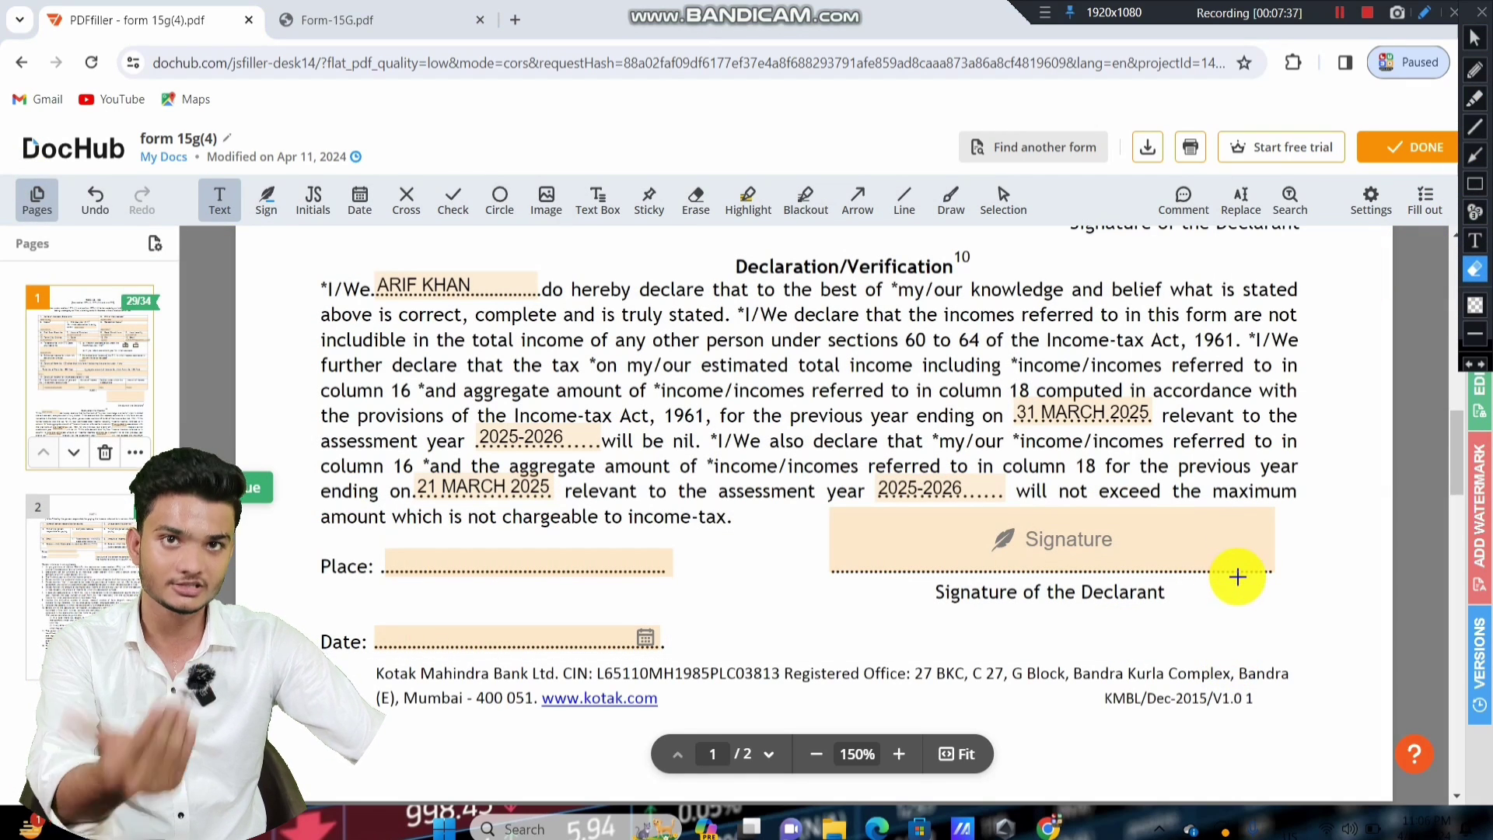
{"action": "left_click", "coordinate": [1475, 183]}
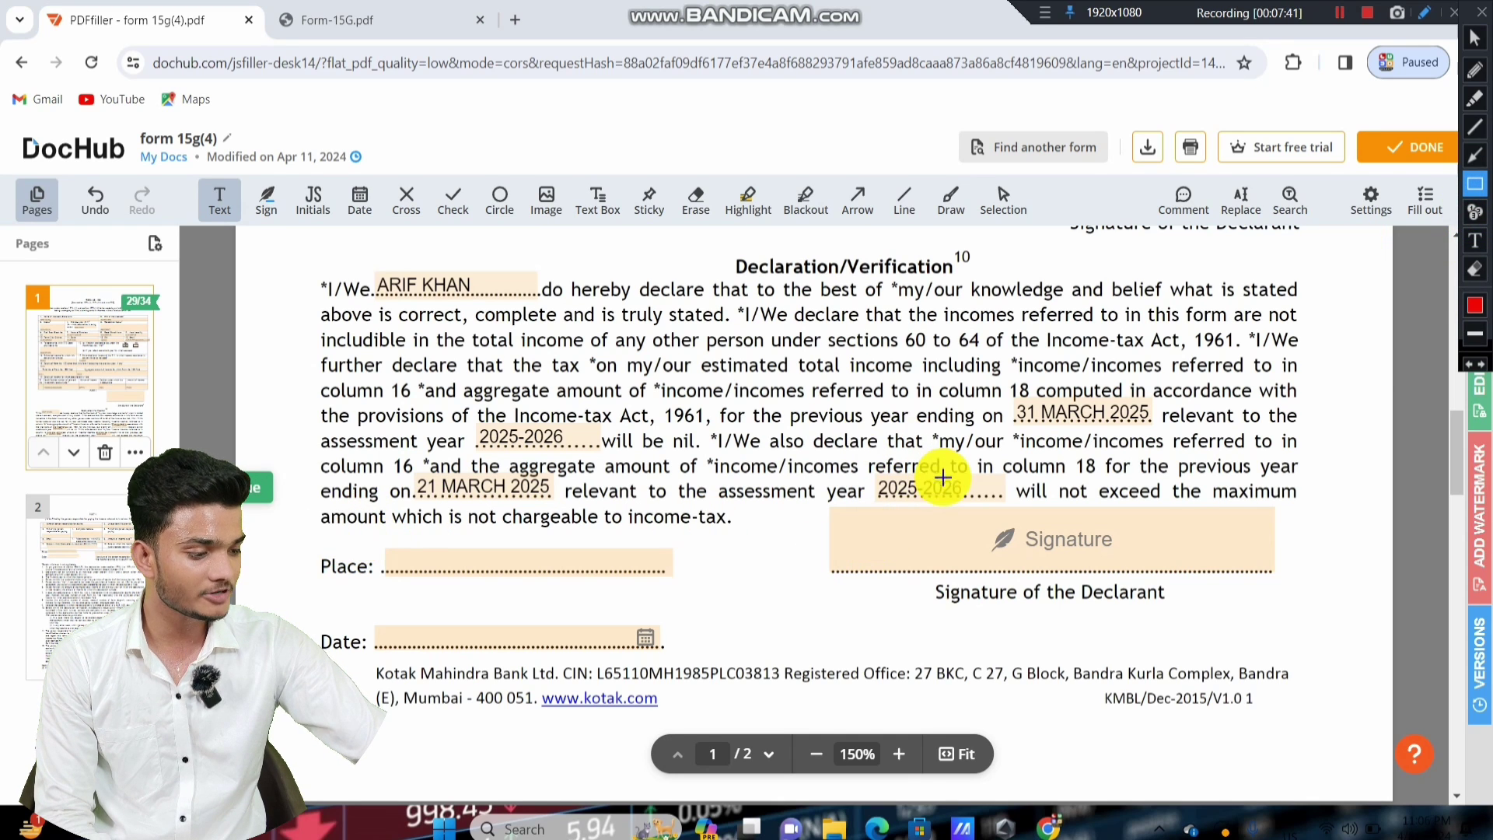
{"action": "left_click_drag", "start_coordinate": [868, 498], "coordinate": [1216, 620]}
{"action": "mouse_move", "coordinate": [293, 521]}
{"action": "left_mouse_down"}
{"action": "mouse_move", "coordinate": [586, 609]}
{"action": "mouse_move", "coordinate": [727, 579]}
{"action": "left_mouse_up"}
{"action": "mouse_move", "coordinate": [281, 589]}
{"action": "left_mouse_down"}
{"action": "mouse_move", "coordinate": [677, 670]}
{"action": "mouse_move", "coordinate": [689, 657]}
{"action": "left_mouse_up"}
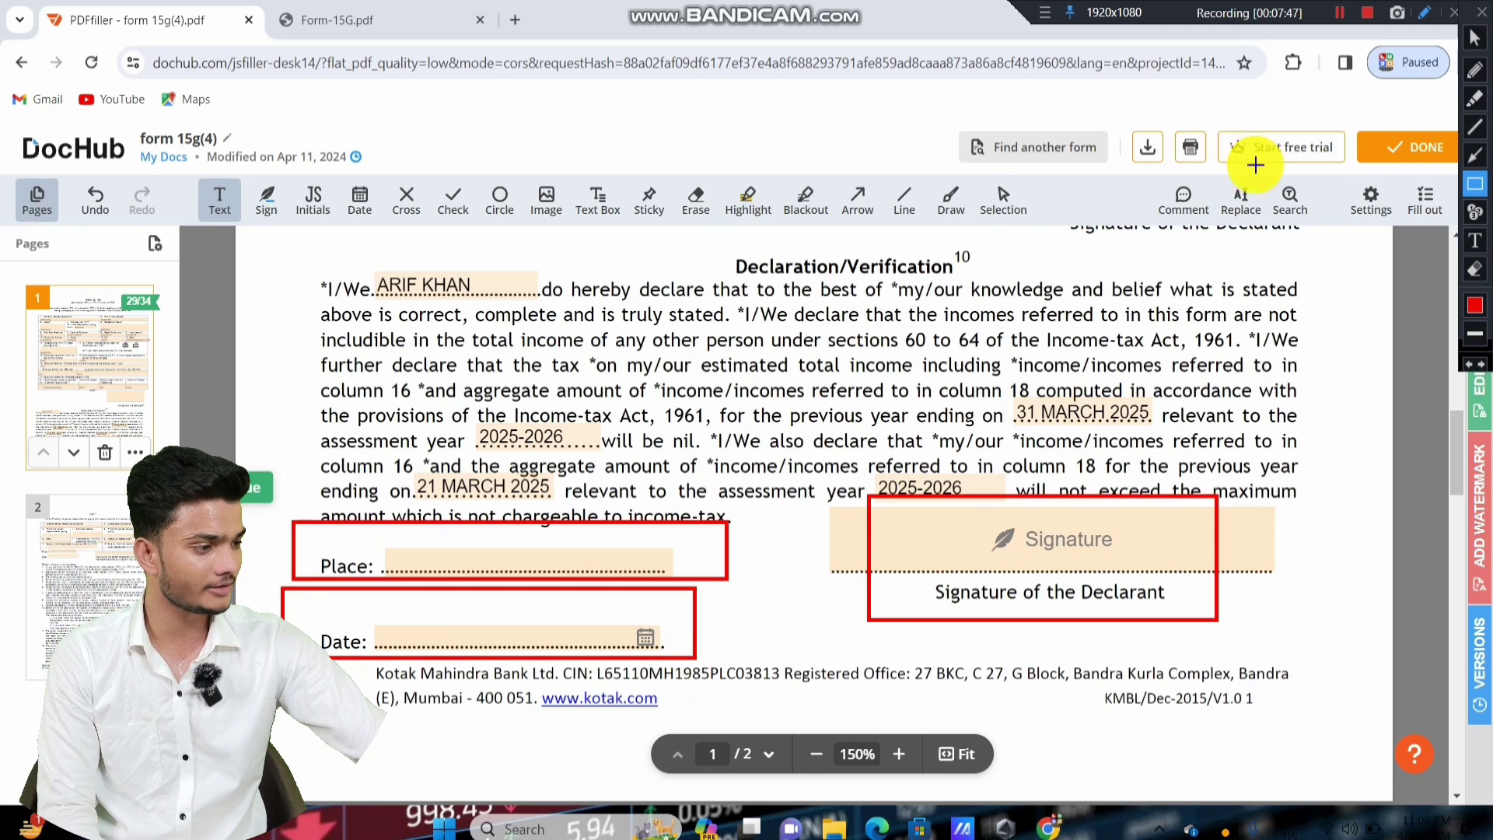
Enter MANESAR as the declaration's place.
{"action": "left_click", "coordinate": [1474, 37]}
{"action": "left_click", "coordinate": [432, 555]}
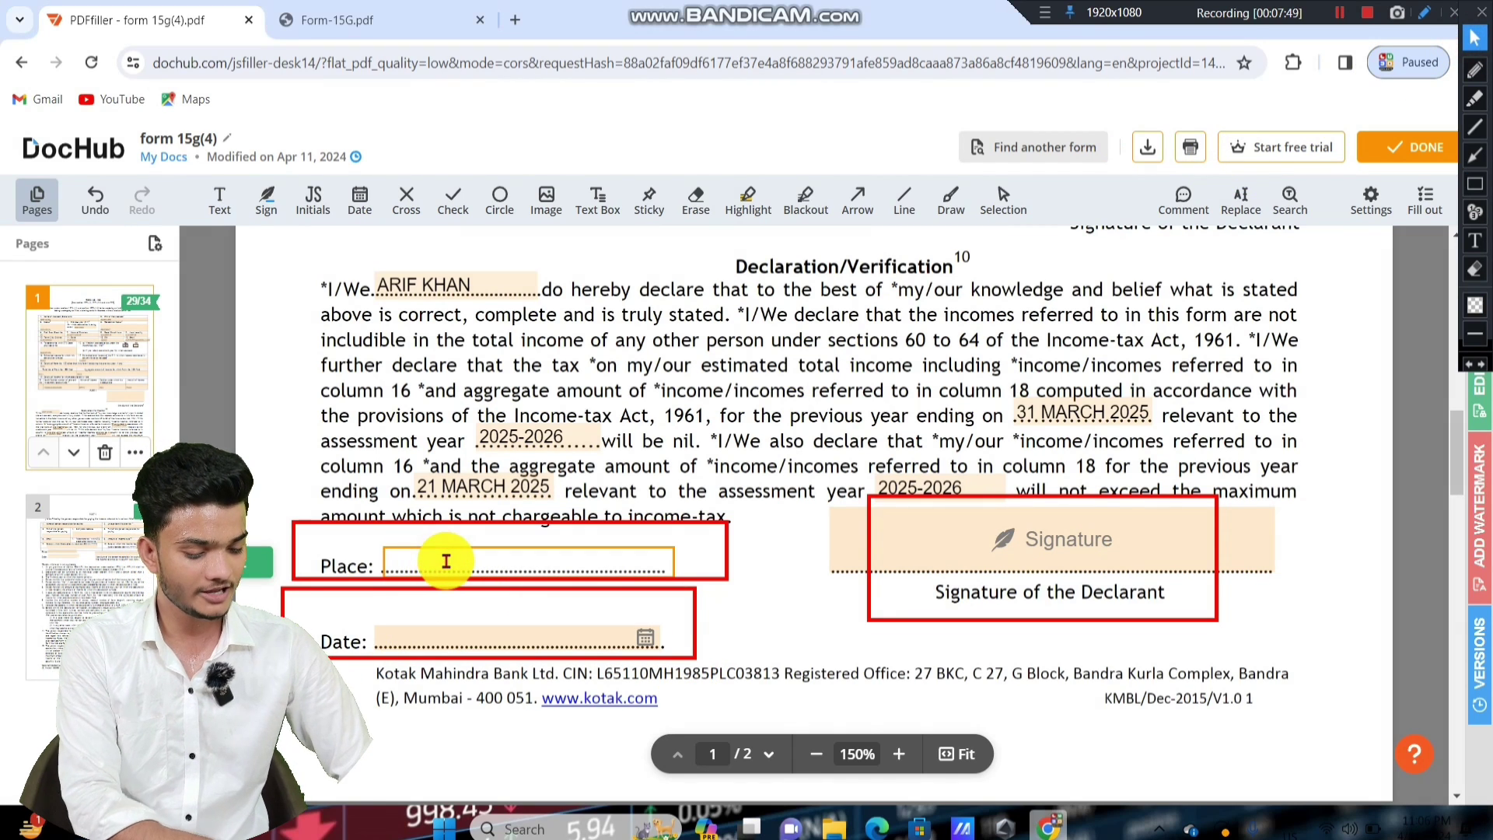
{"action": "type", "text": "MANESAR"}
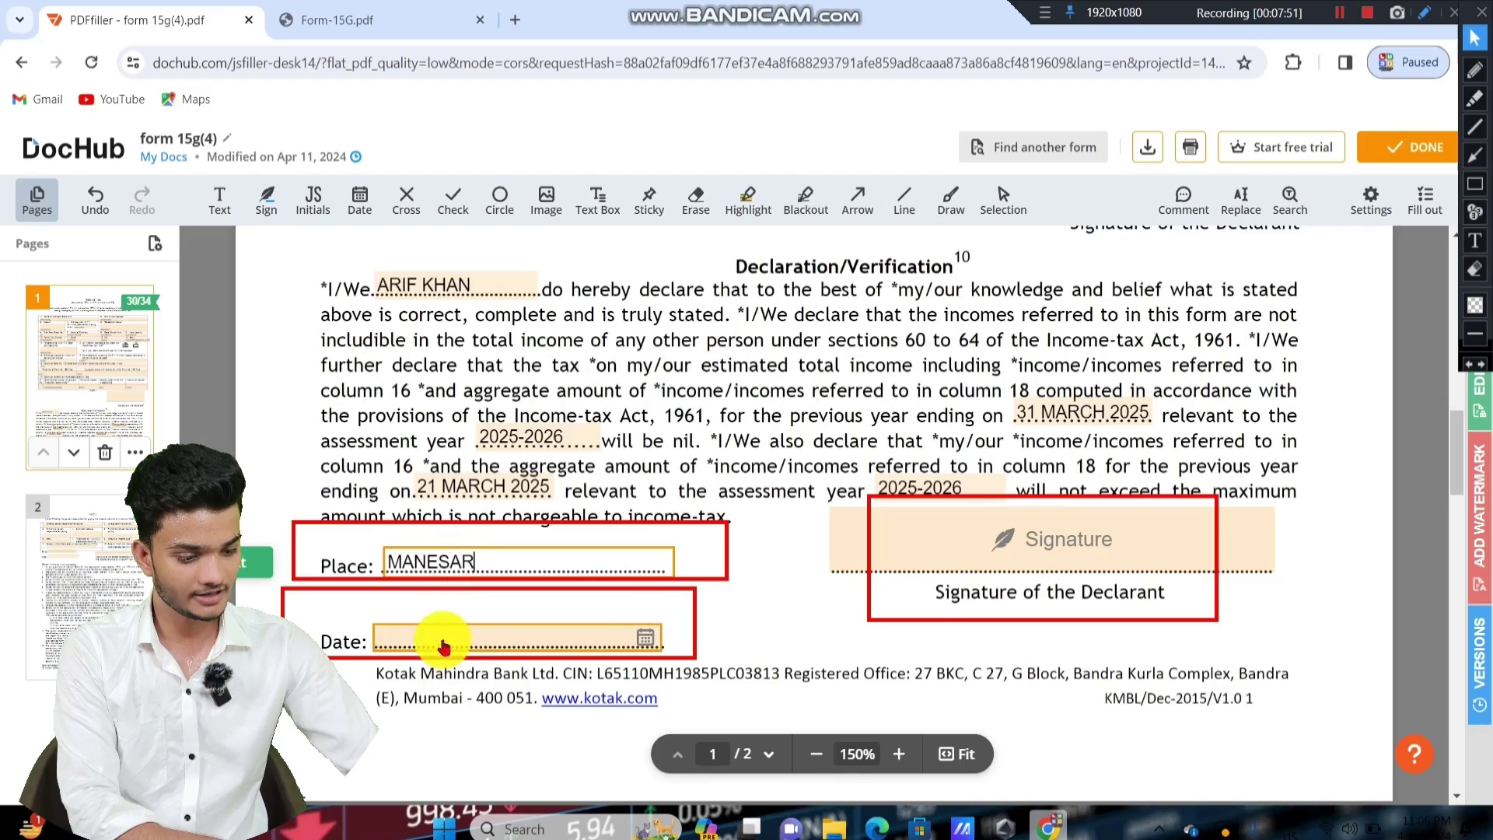
Pick 30 April 2024 from the calendar for the declaration date.
{"action": "left_click", "coordinate": [434, 638]}
{"action": "left_click", "coordinate": [443, 536]}
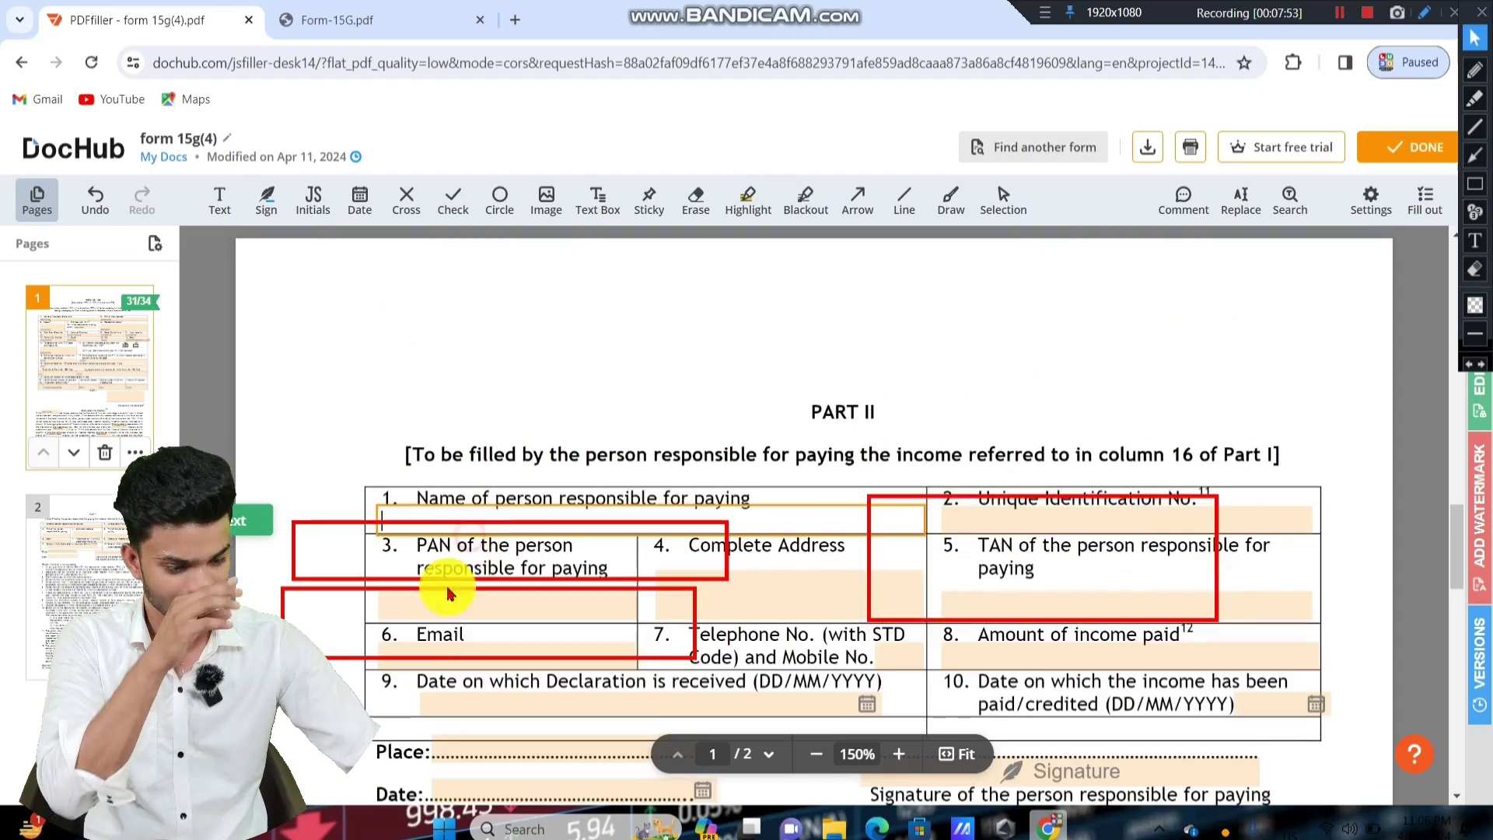
{"action": "scroll", "coordinate": [498, 544], "scroll_direction": "down", "scroll_amount": 5}
{"action": "scroll", "coordinate": [563, 488], "scroll_direction": "down", "scroll_amount": 5}
{"action": "scroll", "coordinate": [773, 449], "scroll_direction": "up", "scroll_amount": 8}
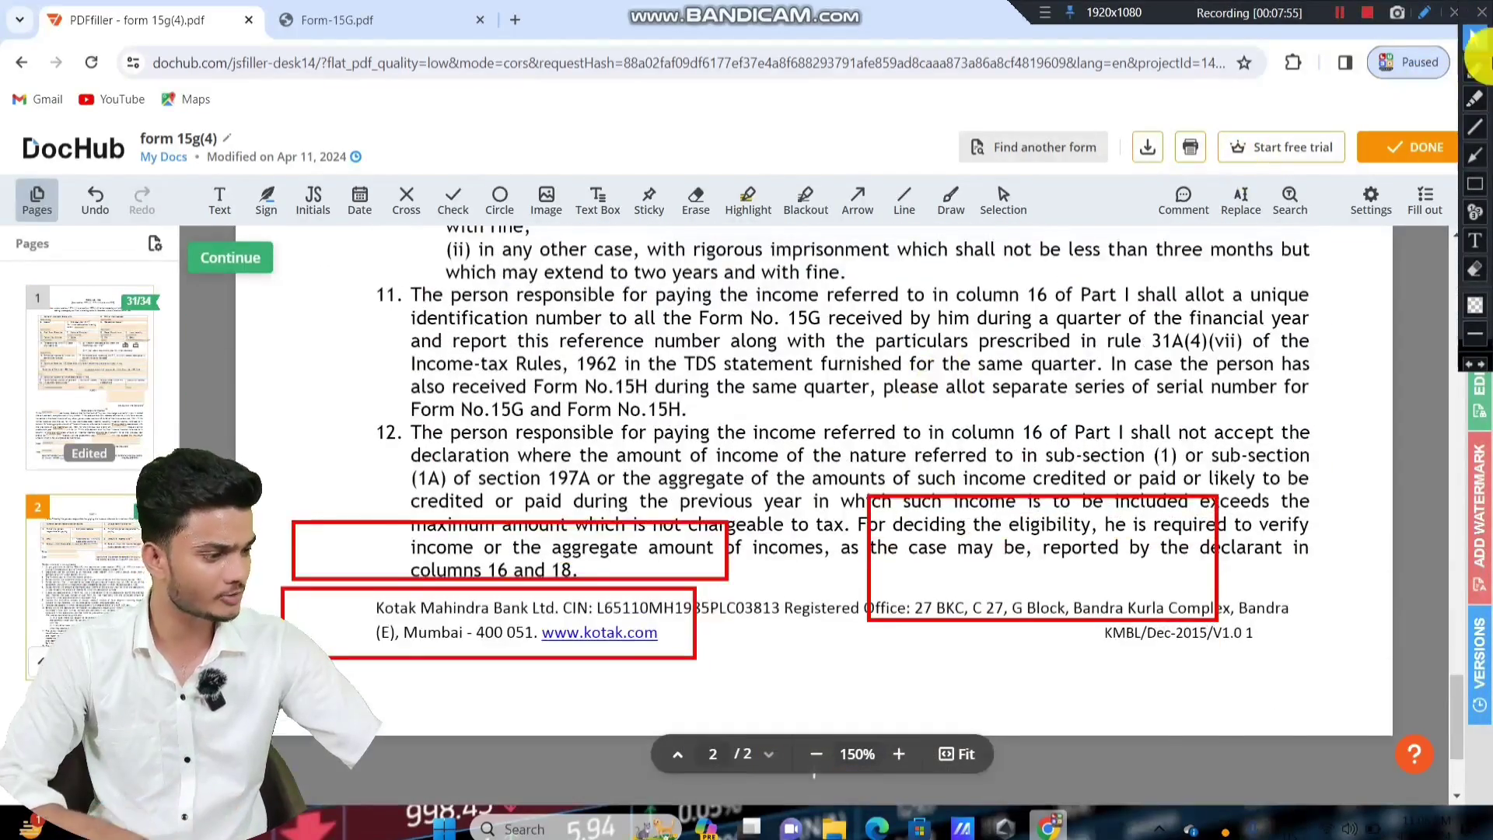
{"action": "left_click", "coordinate": [1474, 268]}
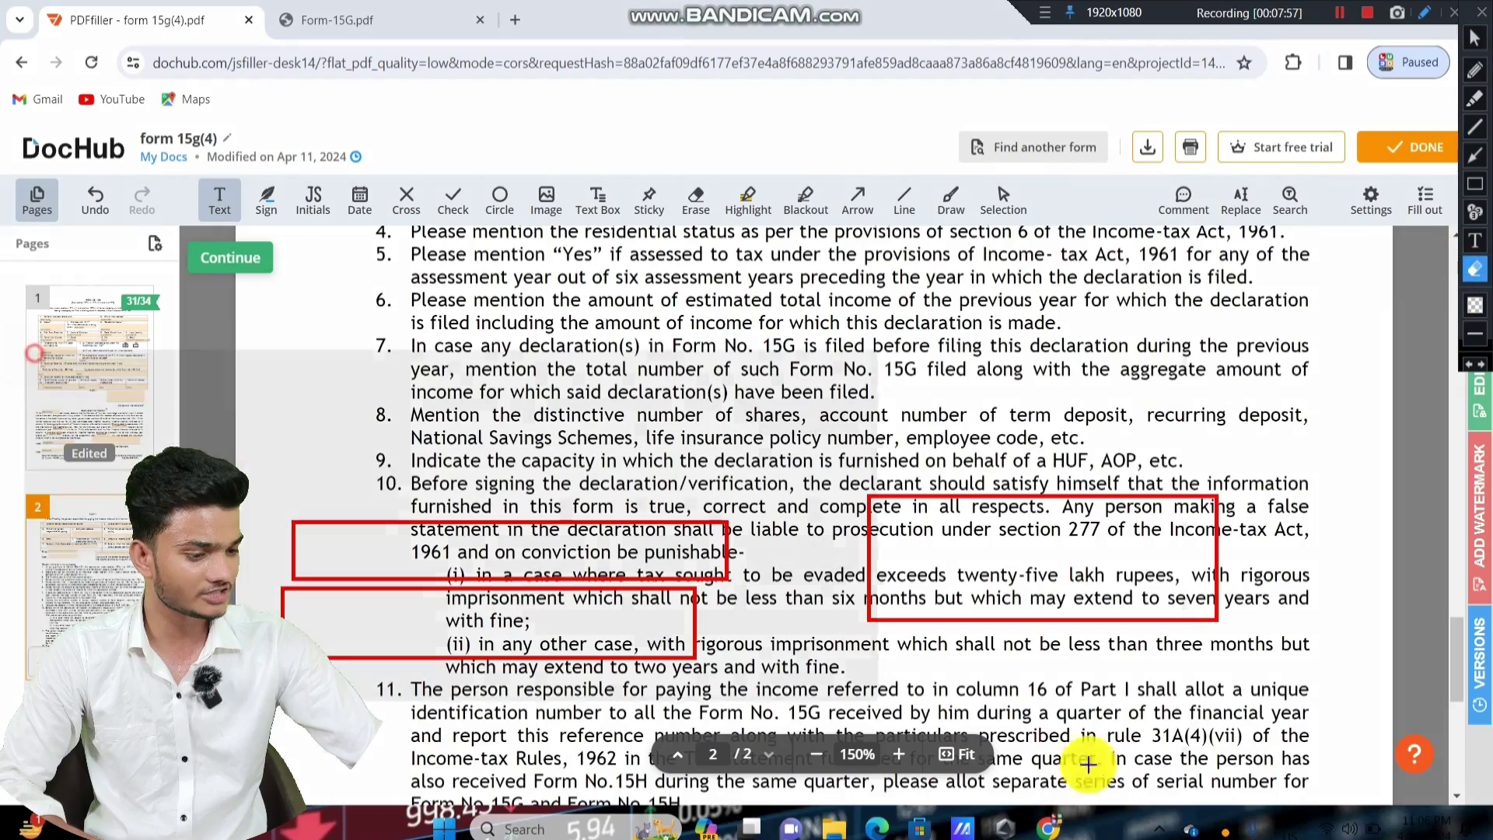
{"action": "left_click", "coordinate": [1487, 35]}
{"action": "scroll", "coordinate": [1127, 343], "scroll_direction": "up", "scroll_amount": 6}
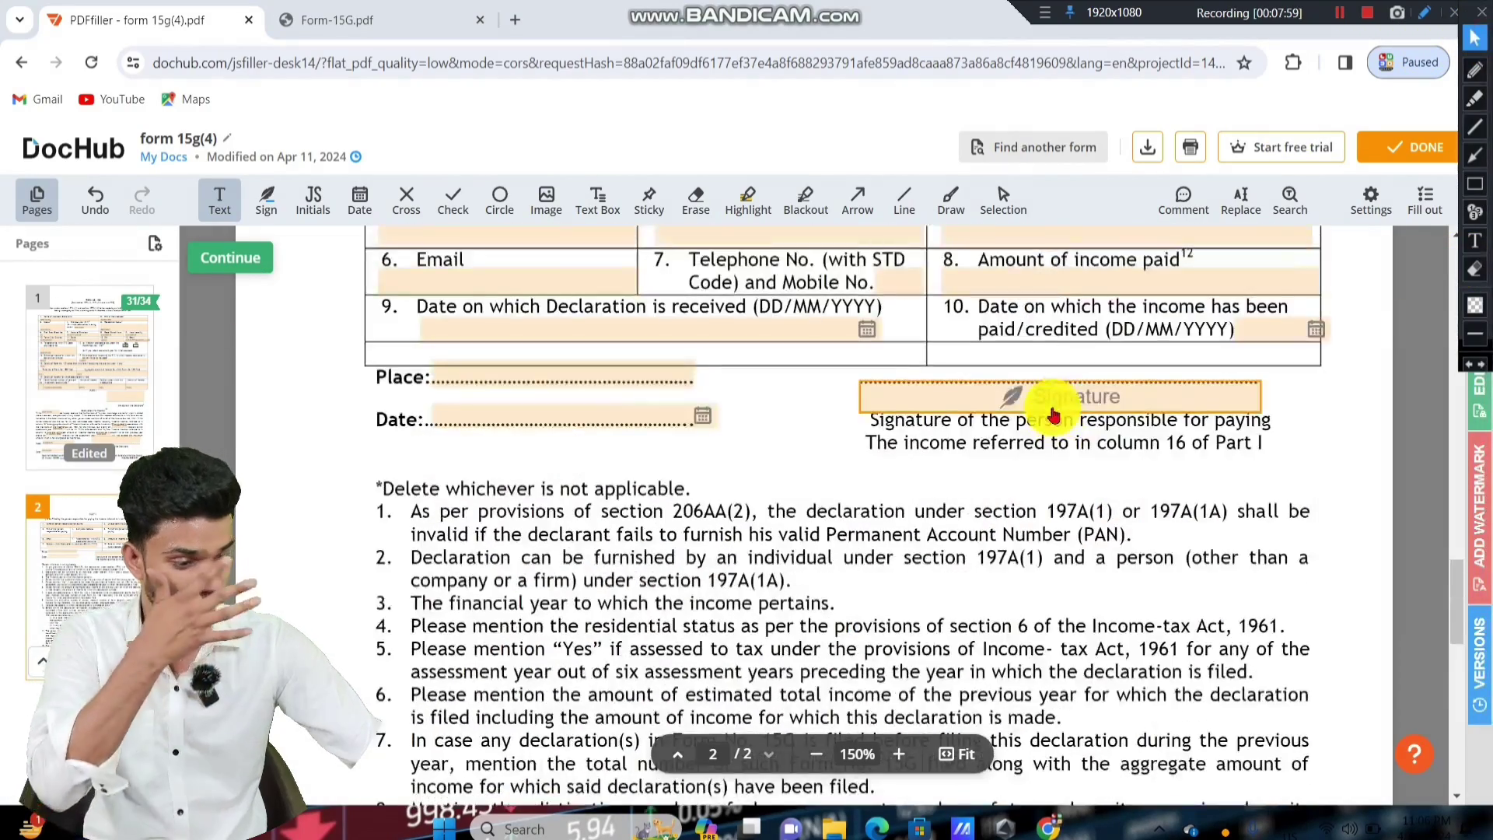
{"action": "scroll", "coordinate": [1042, 400], "scroll_direction": "down", "scroll_amount": 3}
{"action": "scroll", "coordinate": [1051, 408], "scroll_direction": "down", "scroll_amount": 10}
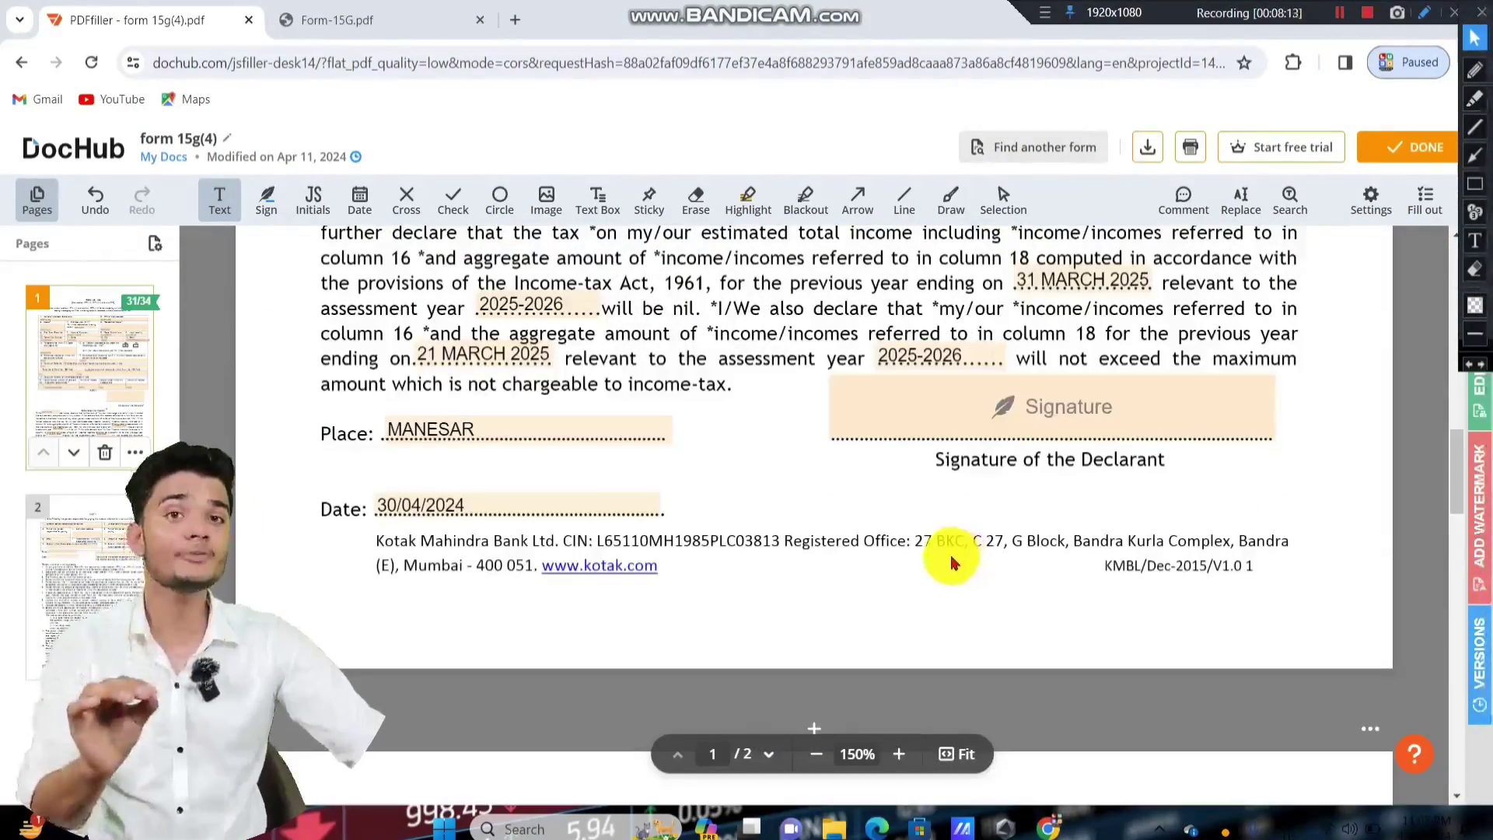
Scroll to page 2 to show the Part II table for the income payer.
{"action": "scroll", "coordinate": [954, 561], "scroll_direction": "down", "scroll_amount": 8}
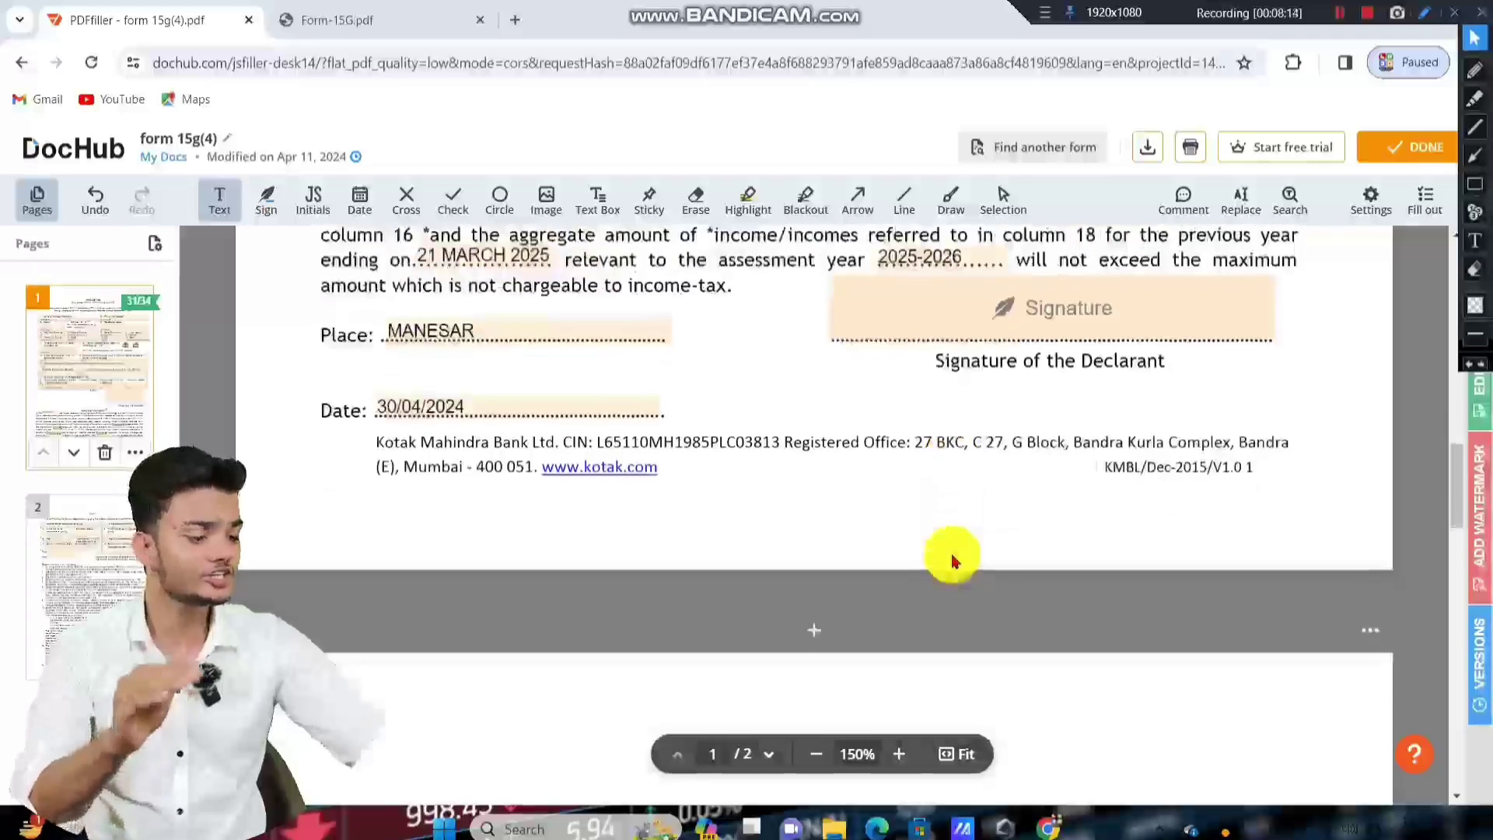
{"action": "scroll", "coordinate": [953, 554], "scroll_direction": "up", "scroll_amount": 1}
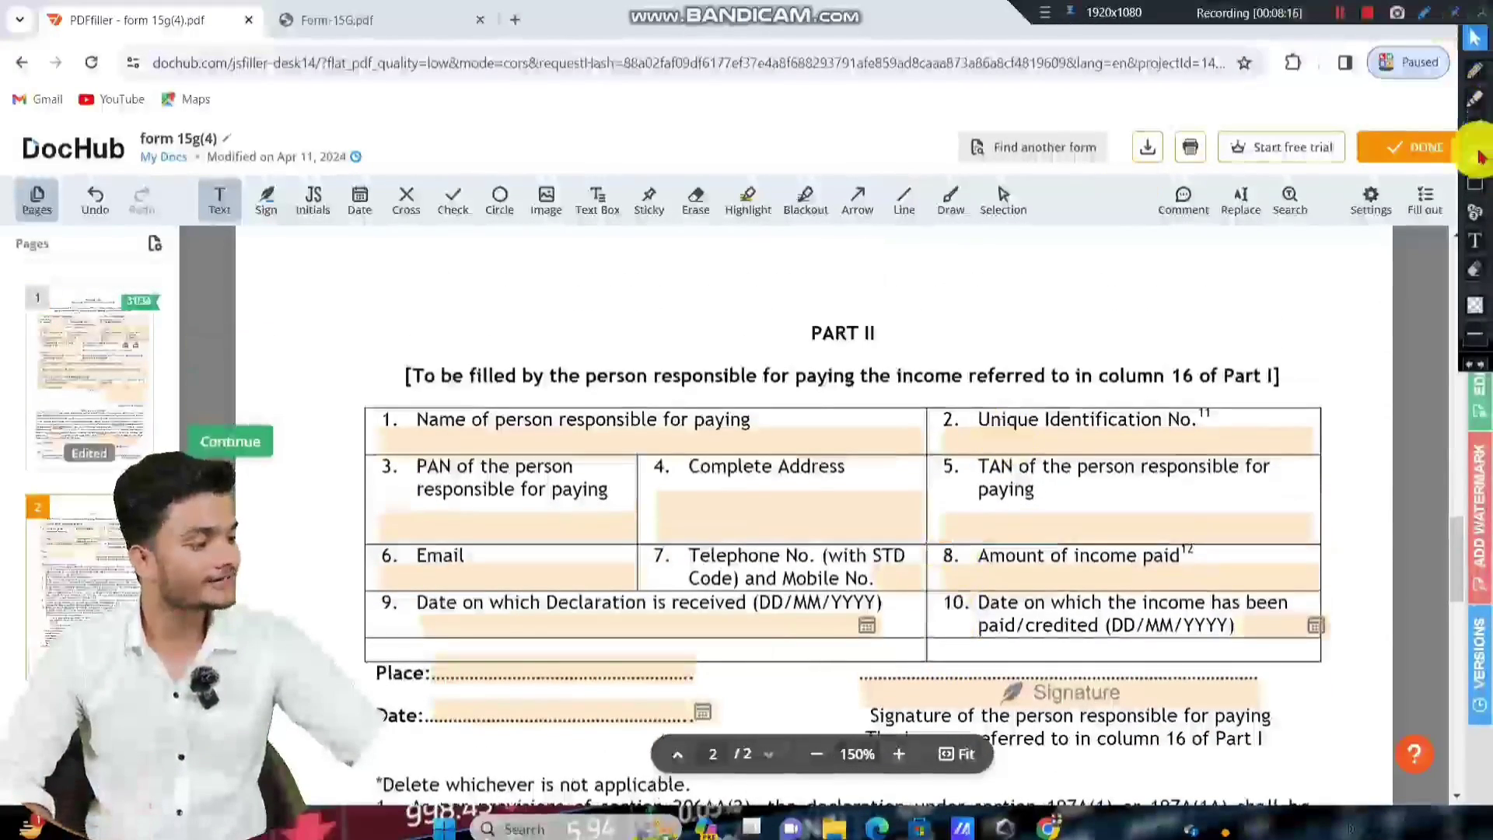
{"action": "left_click", "coordinate": [1475, 184]}
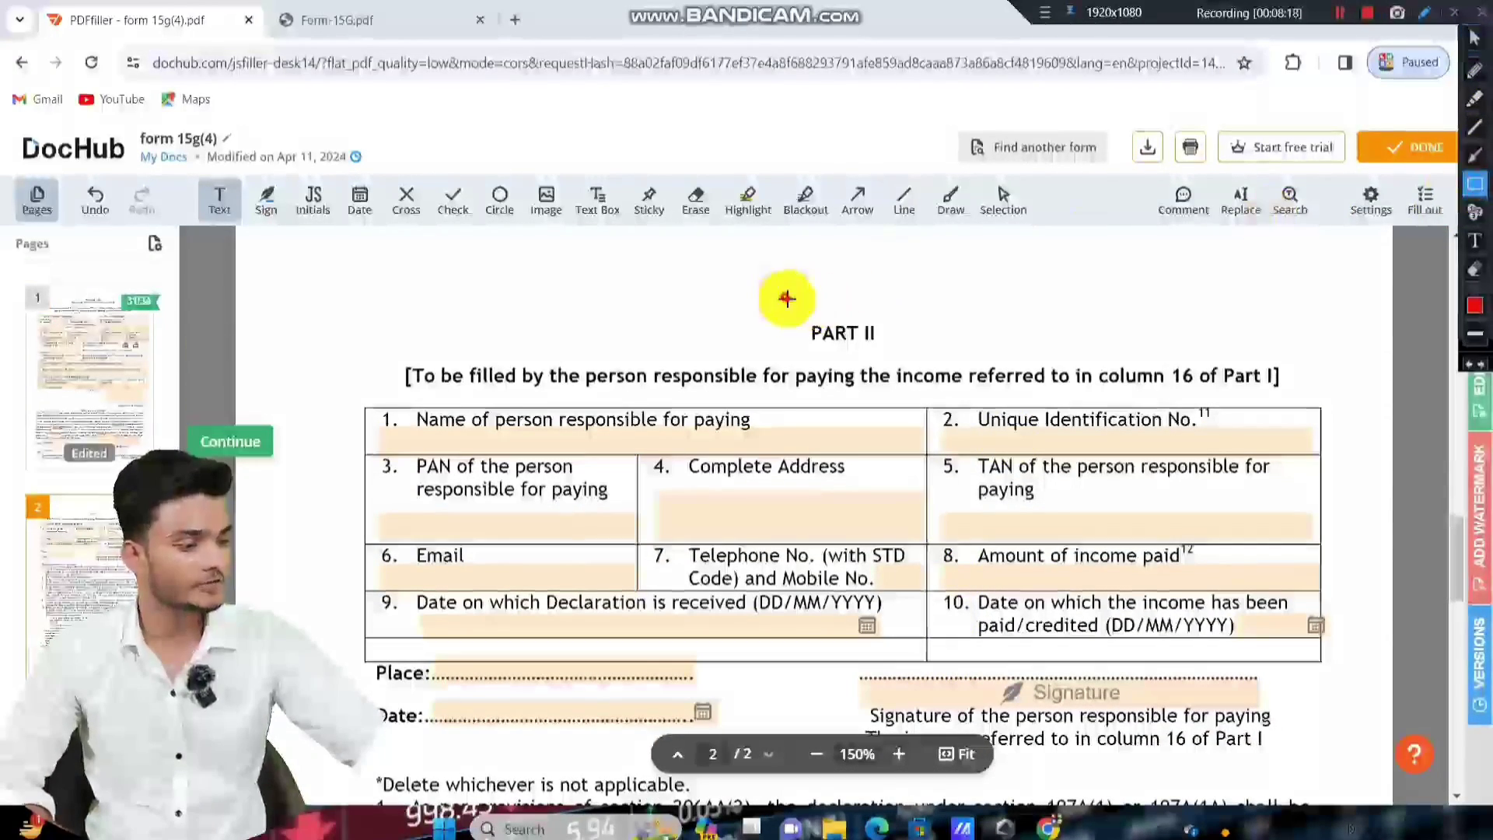
{"action": "left_click_drag", "start_coordinate": [783, 297], "coordinate": [907, 350]}
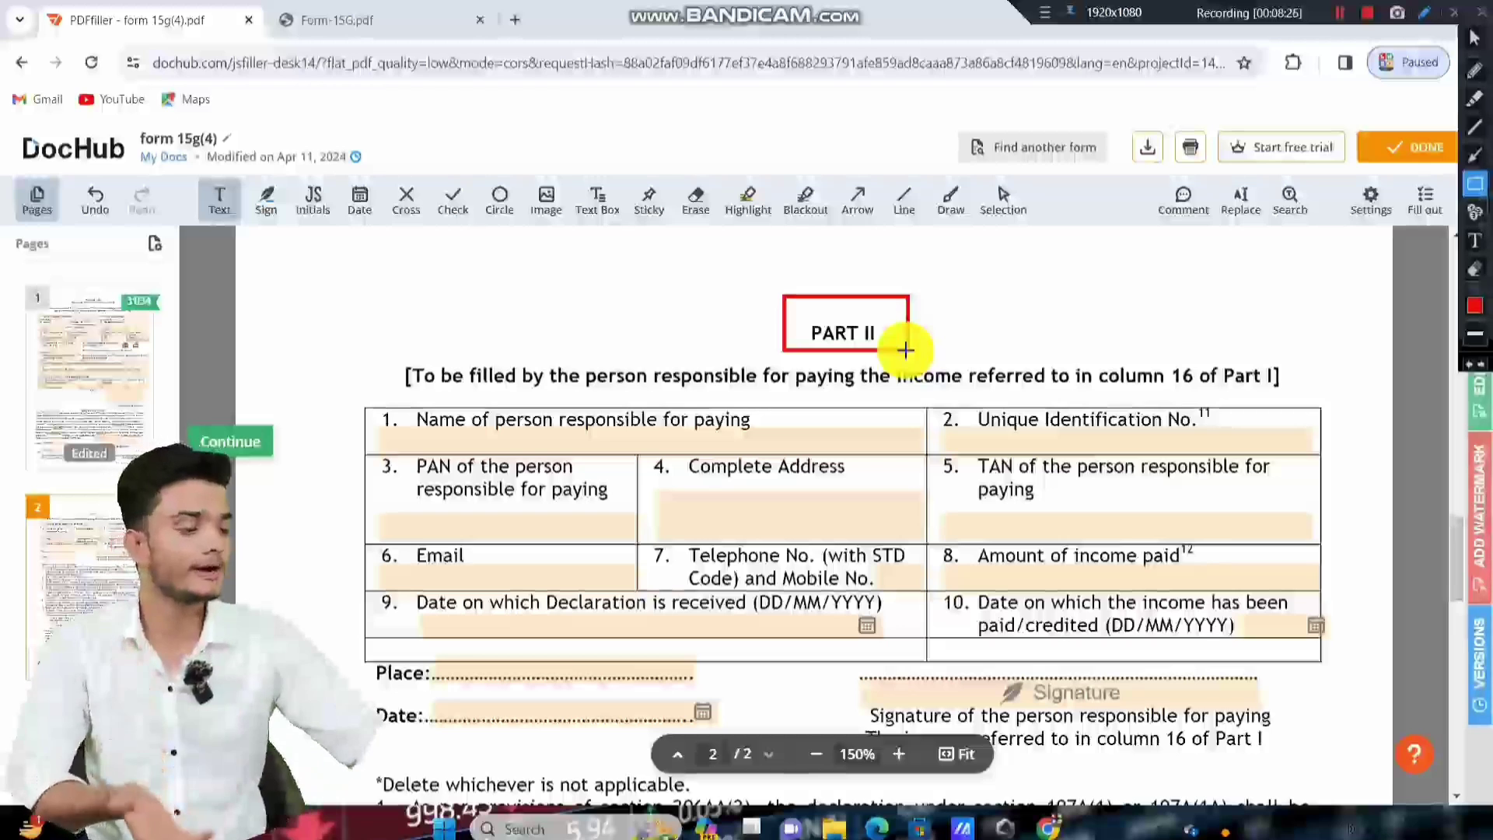
{"action": "mouse_move", "coordinate": [365, 339]}
{"action": "left_mouse_down"}
{"action": "mouse_move", "coordinate": [780, 447]}
{"action": "mouse_move", "coordinate": [1307, 404]}
{"action": "left_mouse_up"}
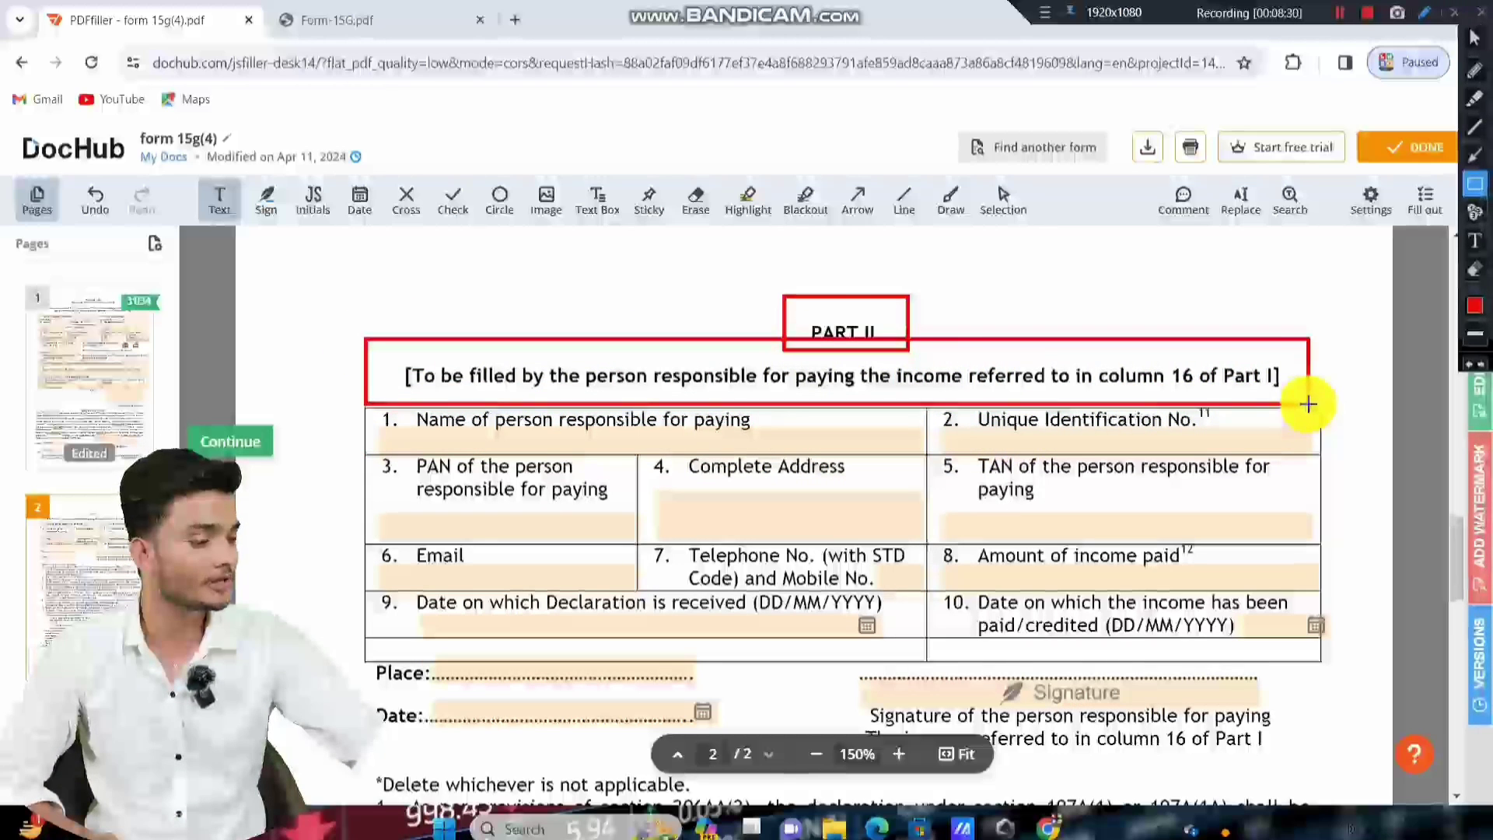